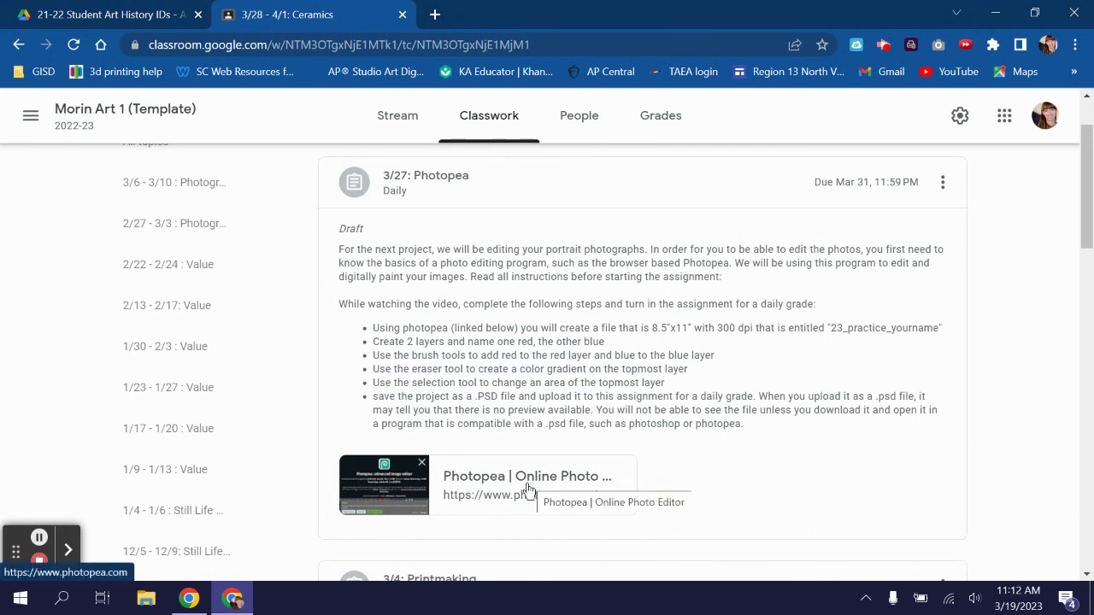
Step: Open the Photopea website linked in the 3/27 Photopea classwork assignment
left_click(516, 485)
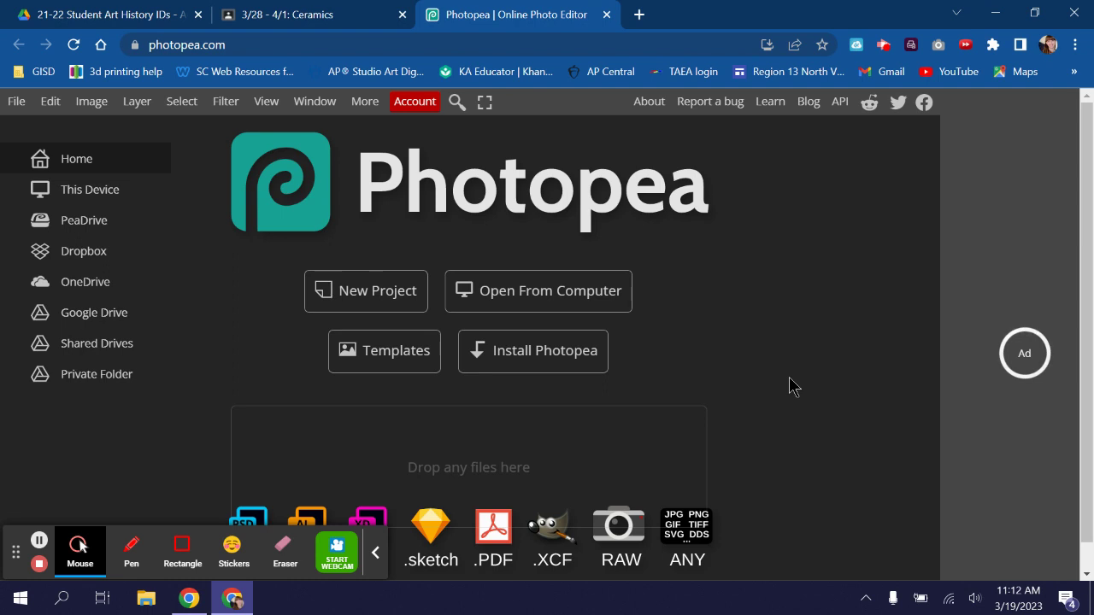
left_click(377, 552)
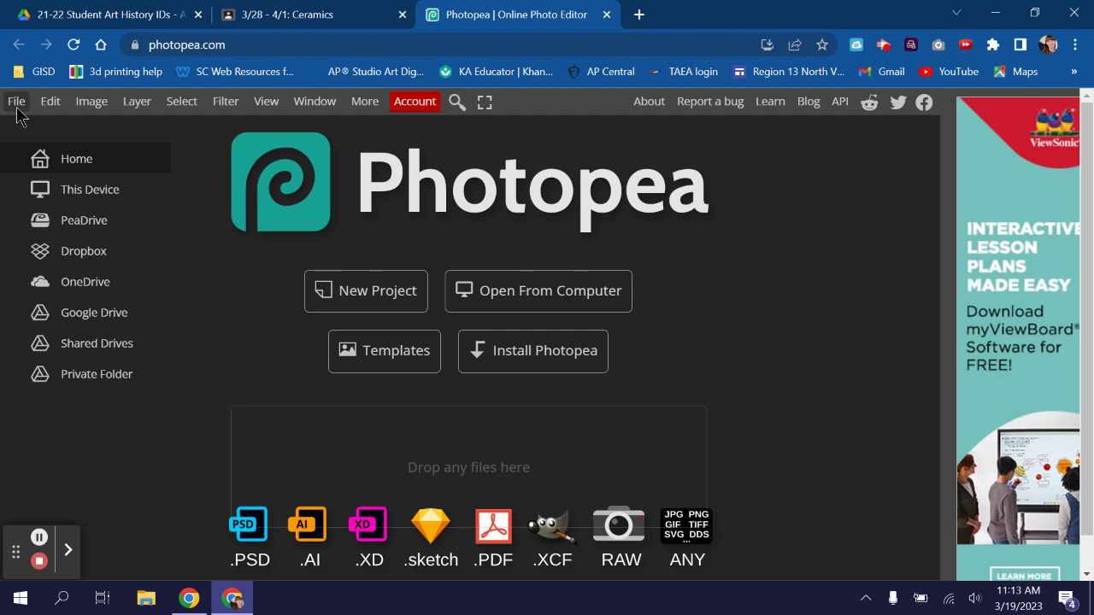
scroll(231, 308, "down", 1)
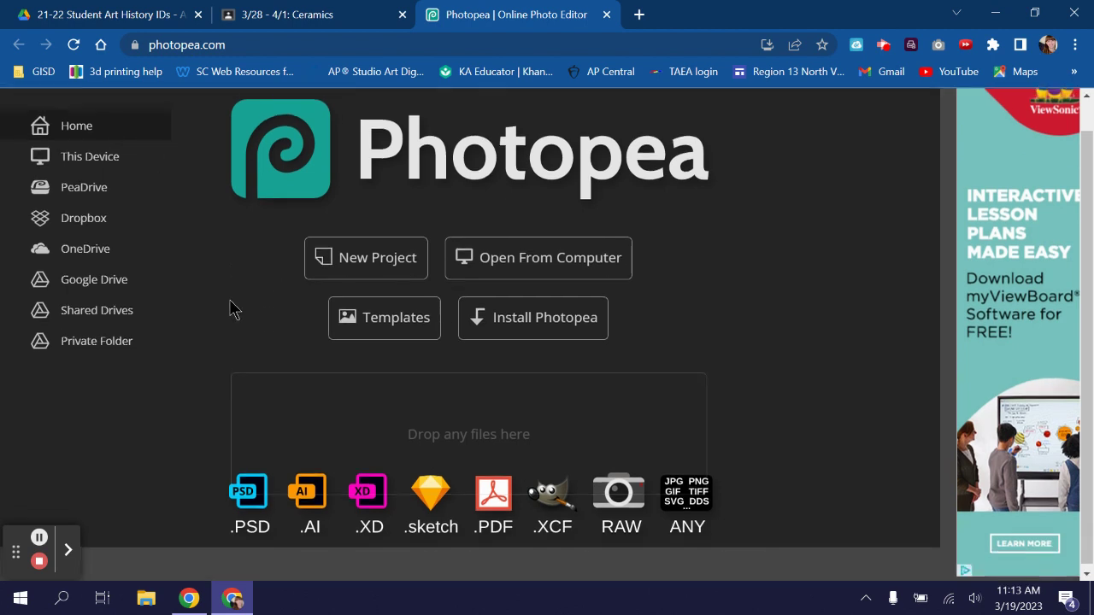
scroll(231, 307, "up", 1)
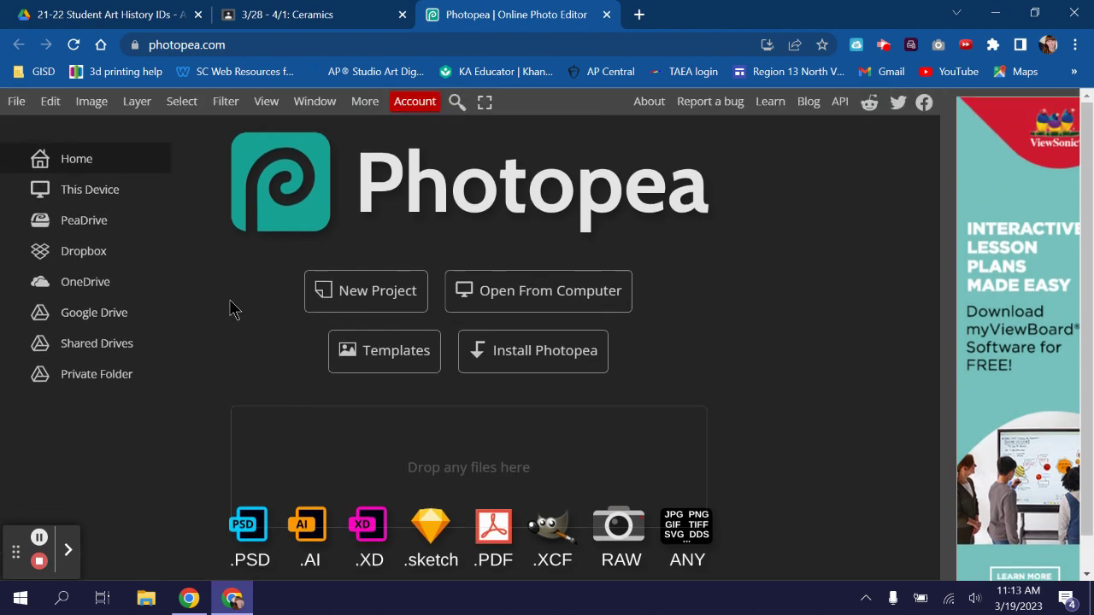
Step: Start a new project and name it "23_practice_" followed by the author's surname
left_click(15, 102)
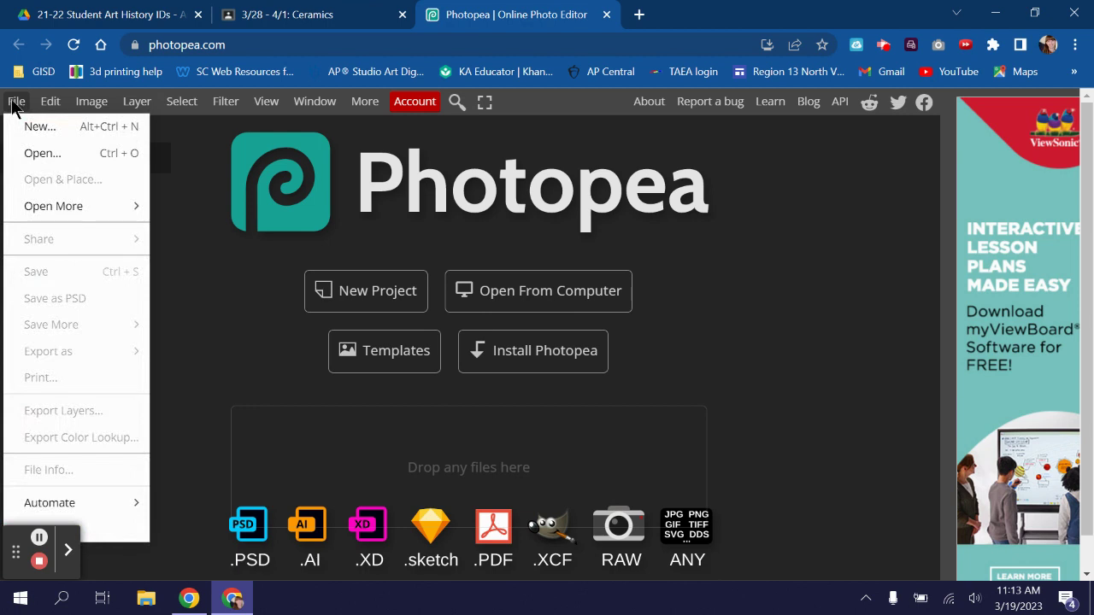
left_click(19, 130)
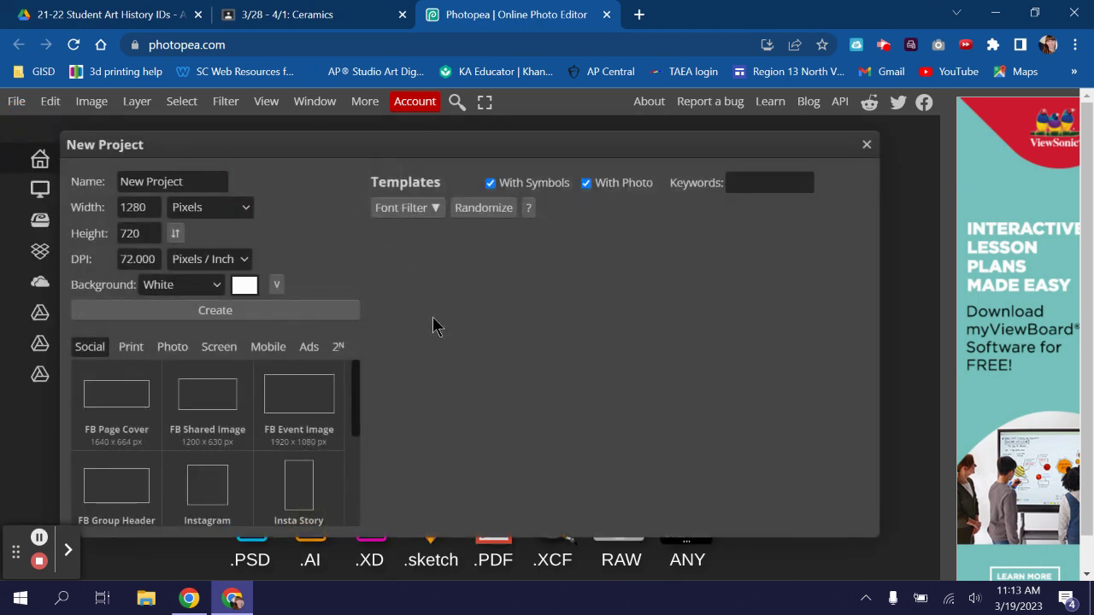
double_click(178, 182)
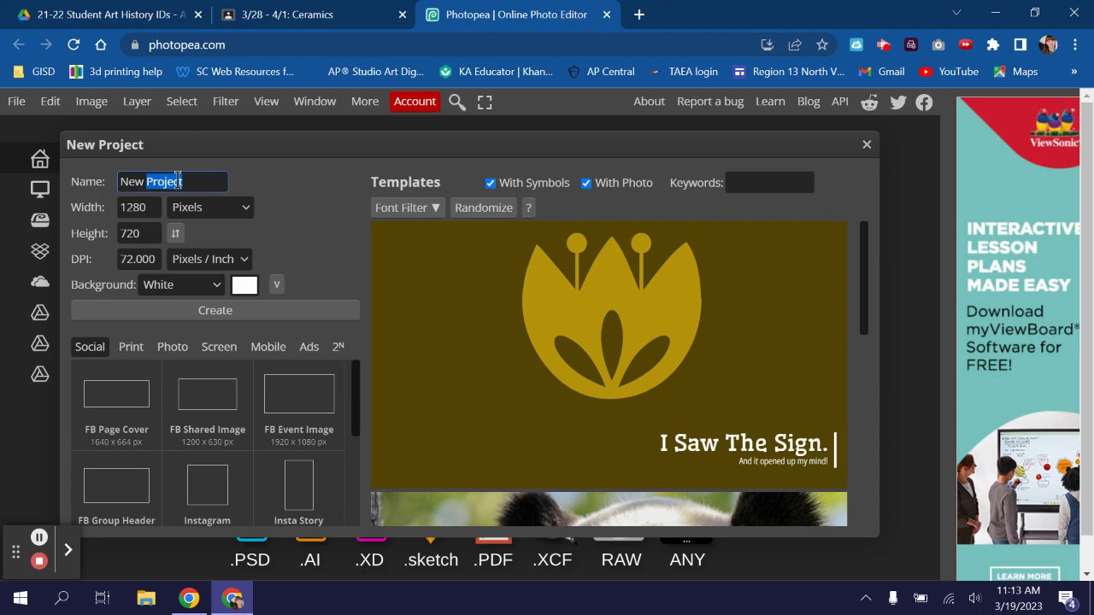
key("BackSpace")
key("BackSpace")
key("BackSpace")
key("BackSpace")
key("BackSpace")
type("2")
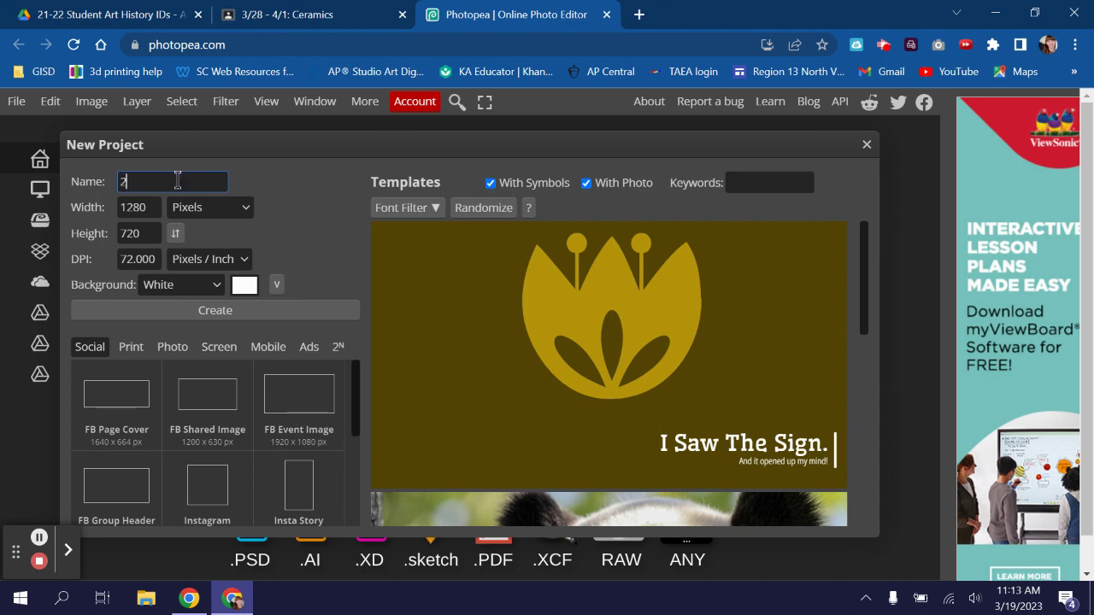
type("3 _")
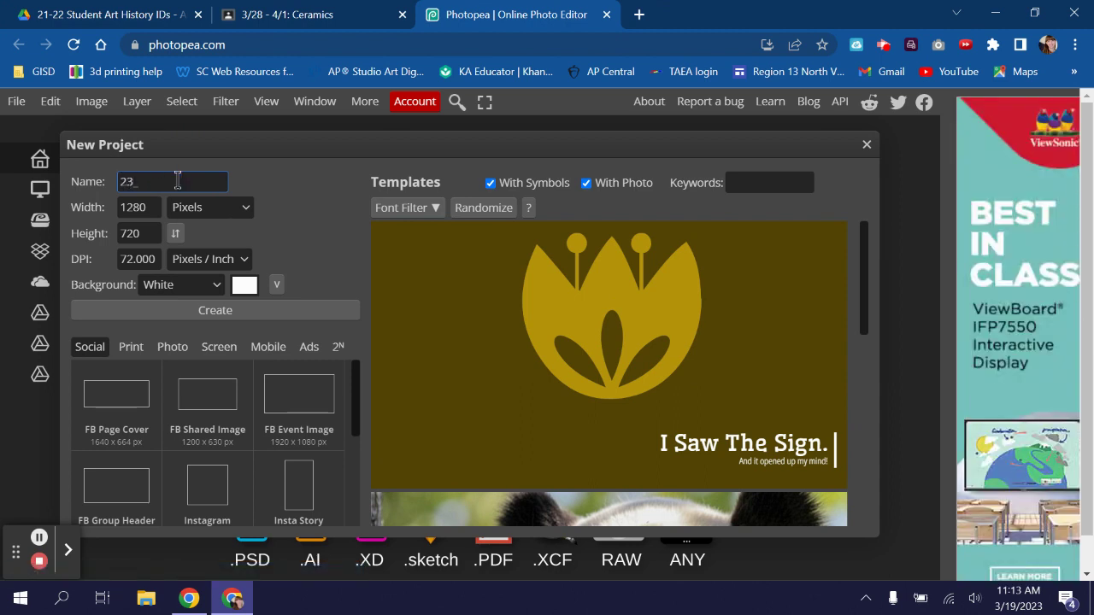
type("practice_morin")
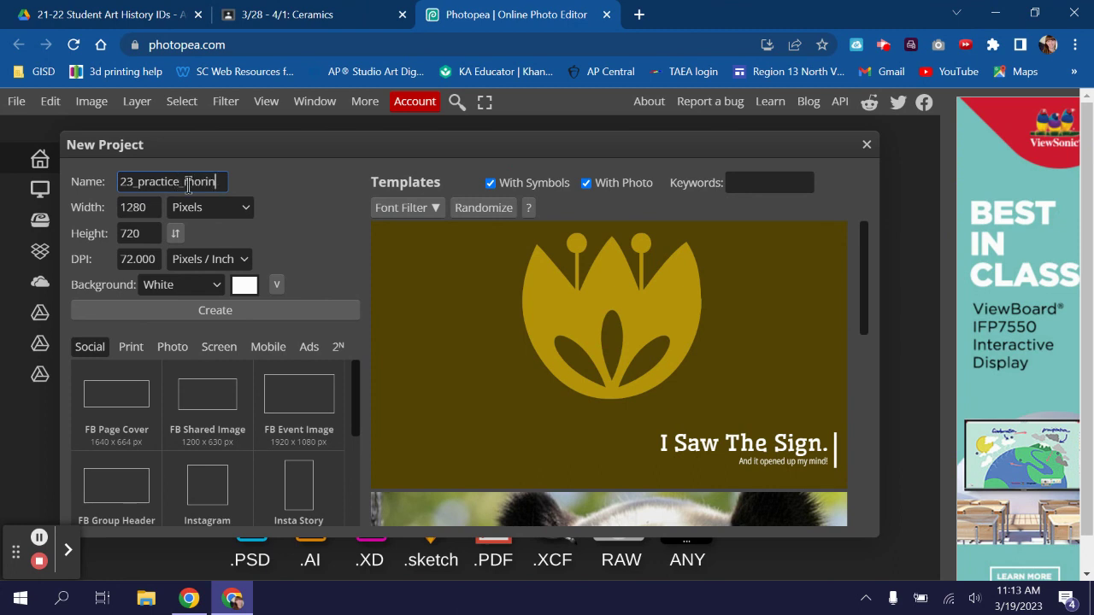
Step: Switch the project's units to inches and set the width to 8.5 and the height to 11
left_click(239, 215)
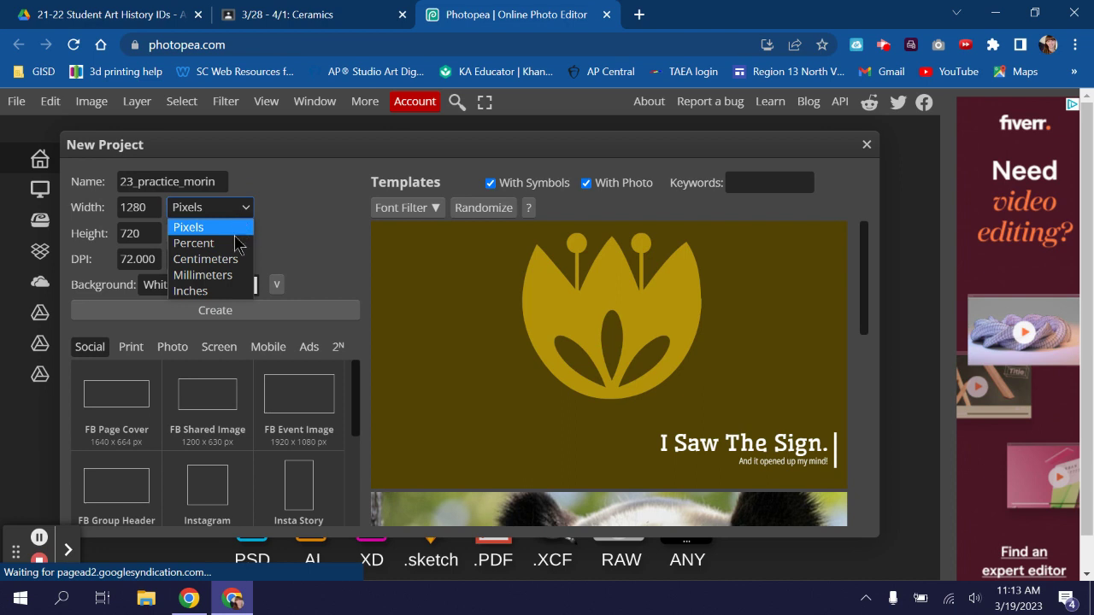
left_click(233, 290)
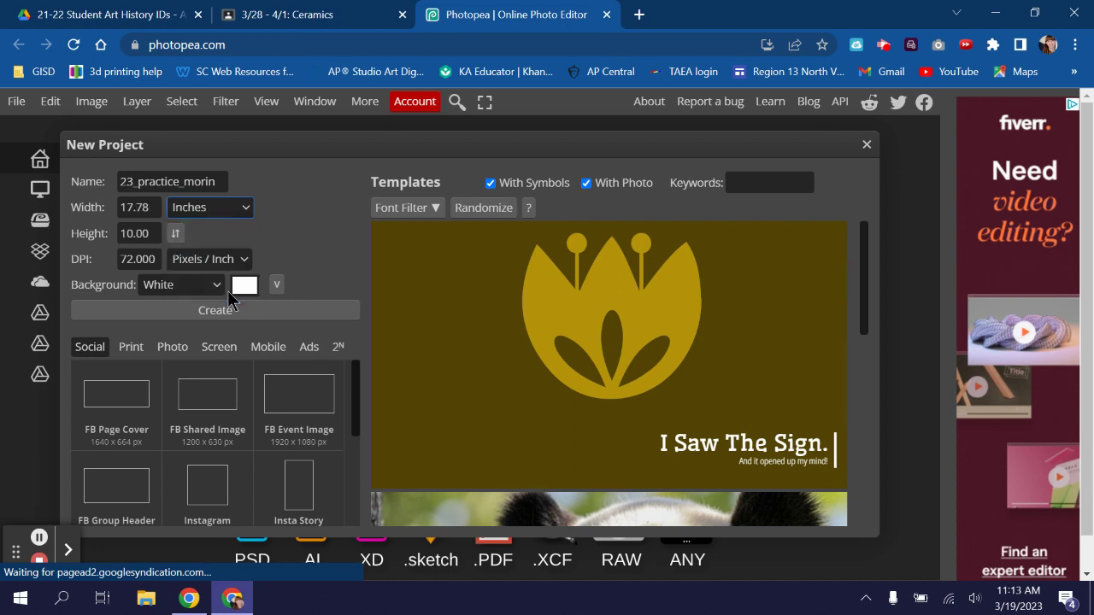
double_click(137, 207)
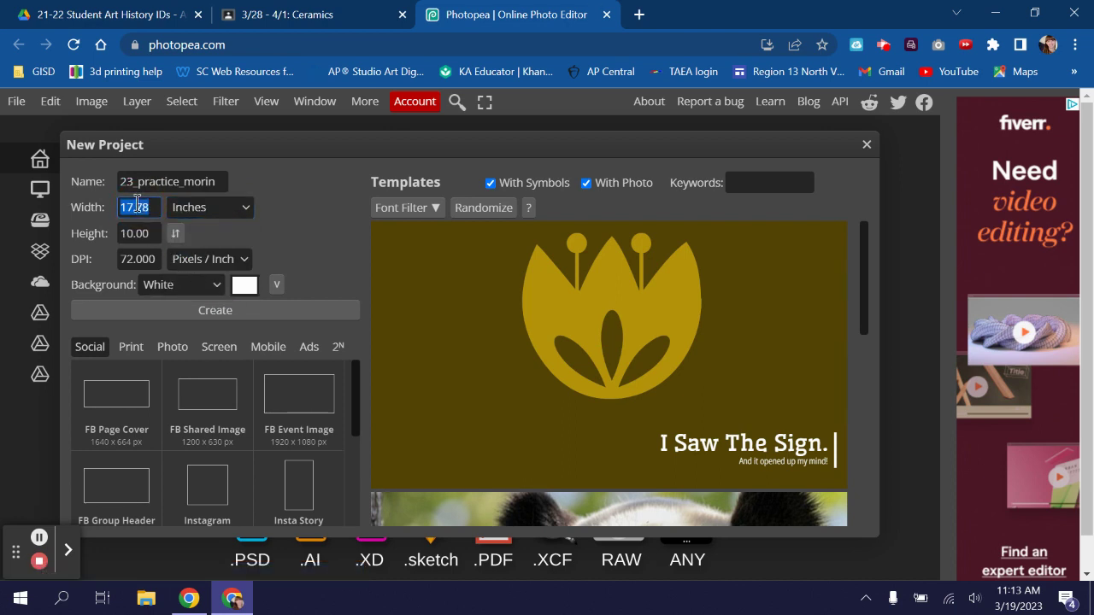
type("8.5")
double_click(138, 233)
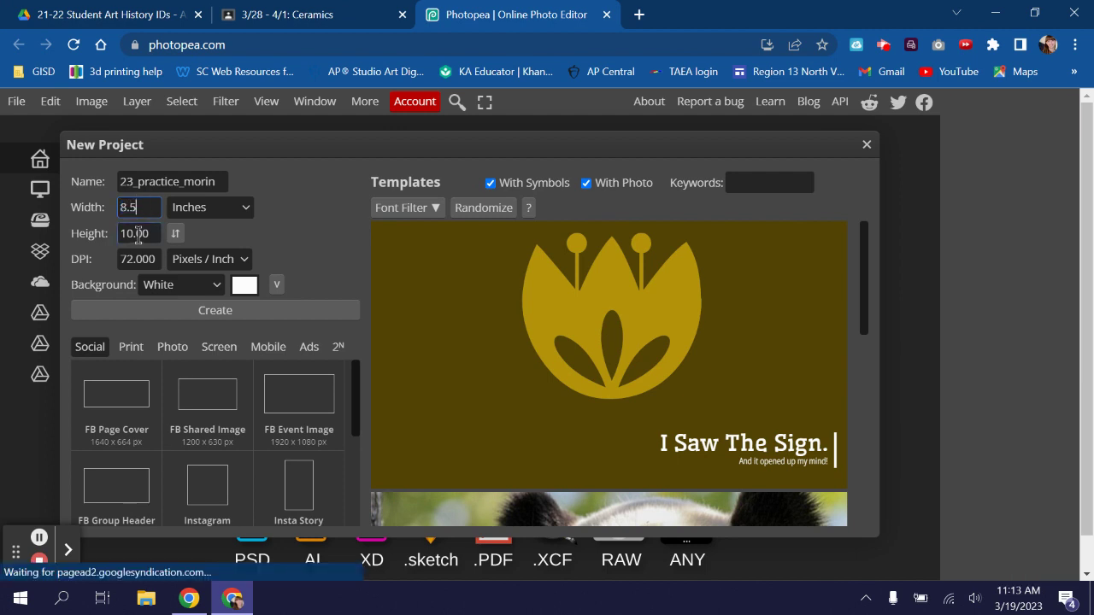
type("11")
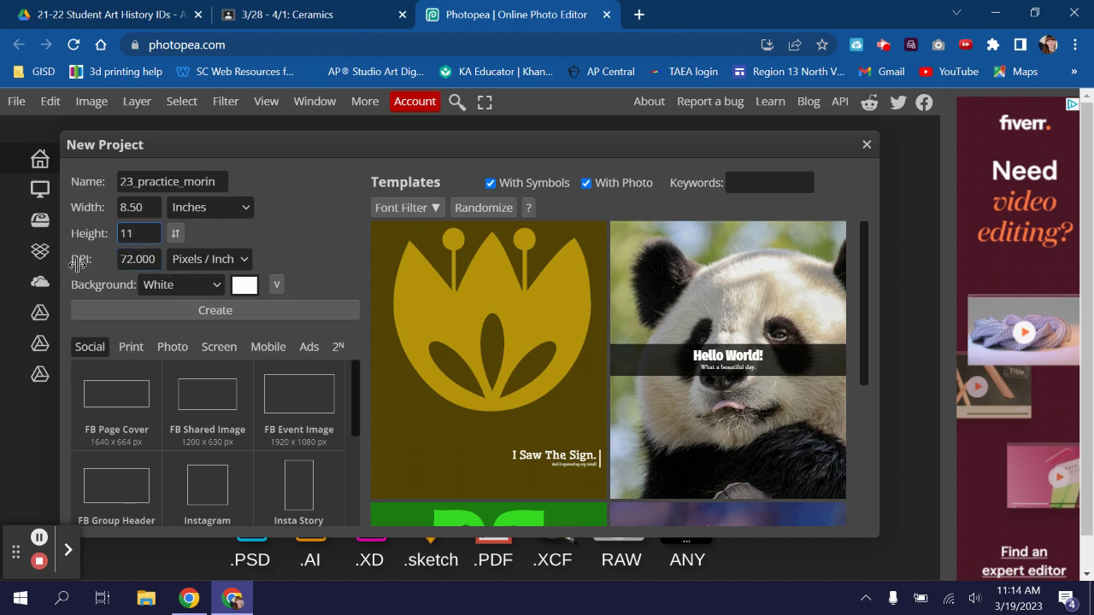
Step: Set the new project's resolution to 300 pixels per inch
left_click(145, 261)
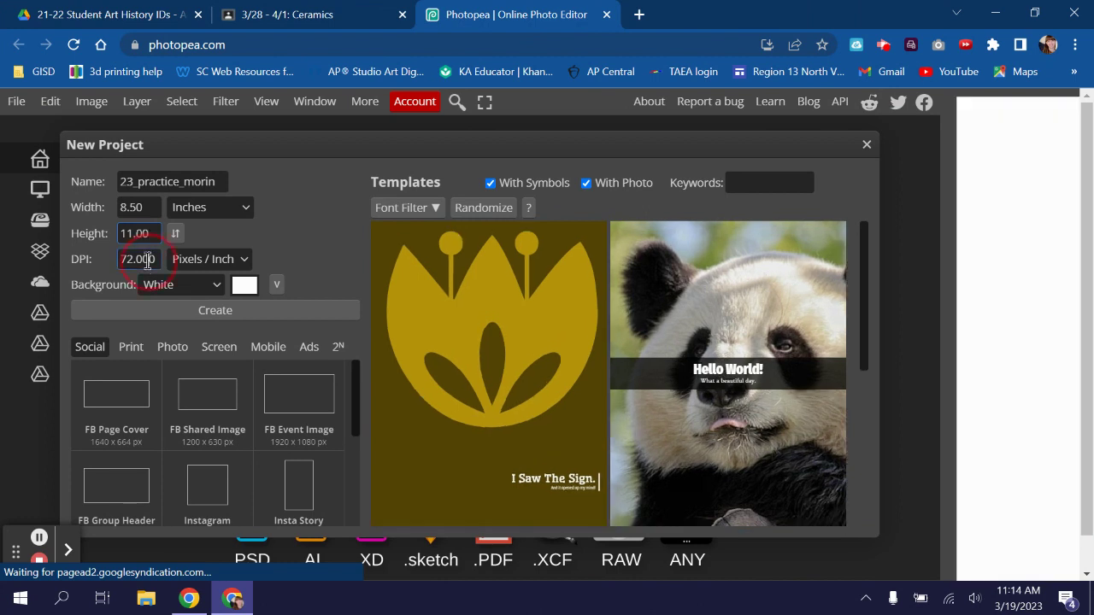
type("300")
left_click(305, 246)
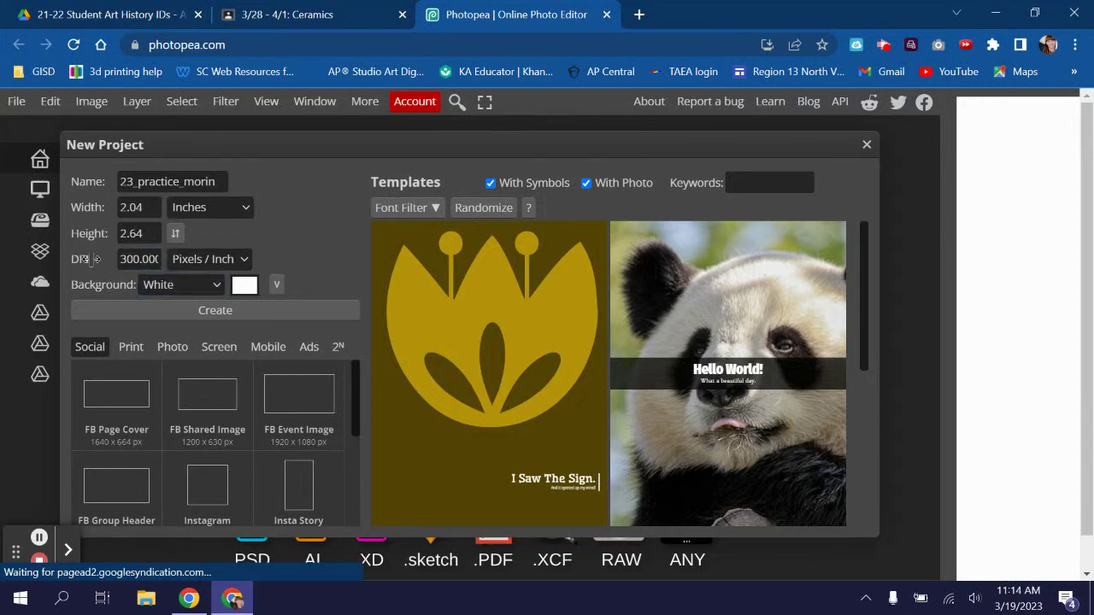
left_click(126, 266)
Step: Re-enter the width as 8.5 inches and the height as 11 inches, and create the project
left_click(121, 234)
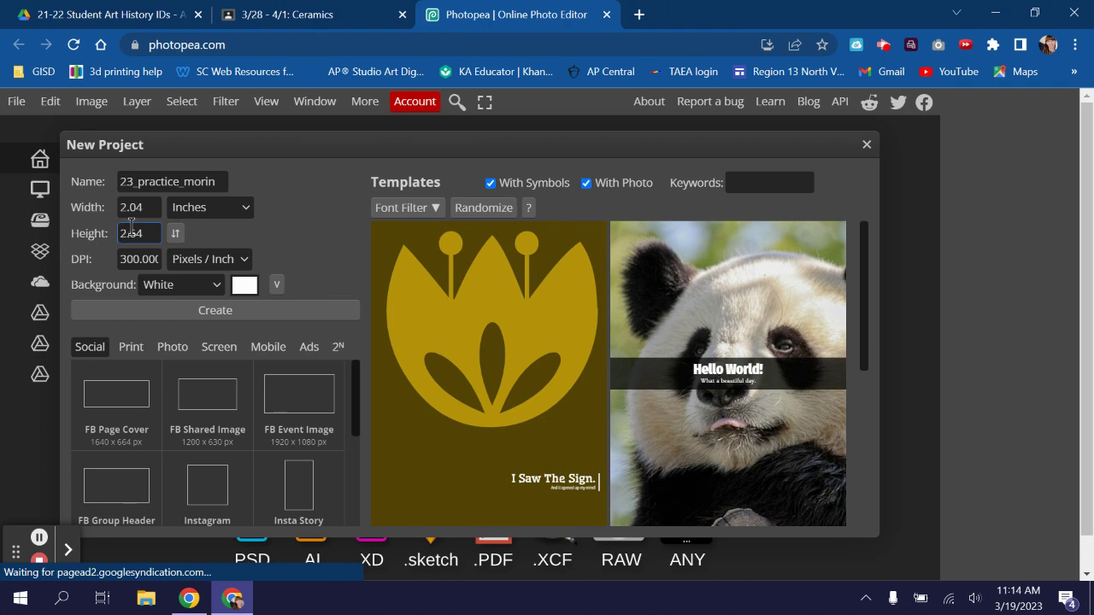
left_click(136, 206)
double_click(133, 207)
type("8.")
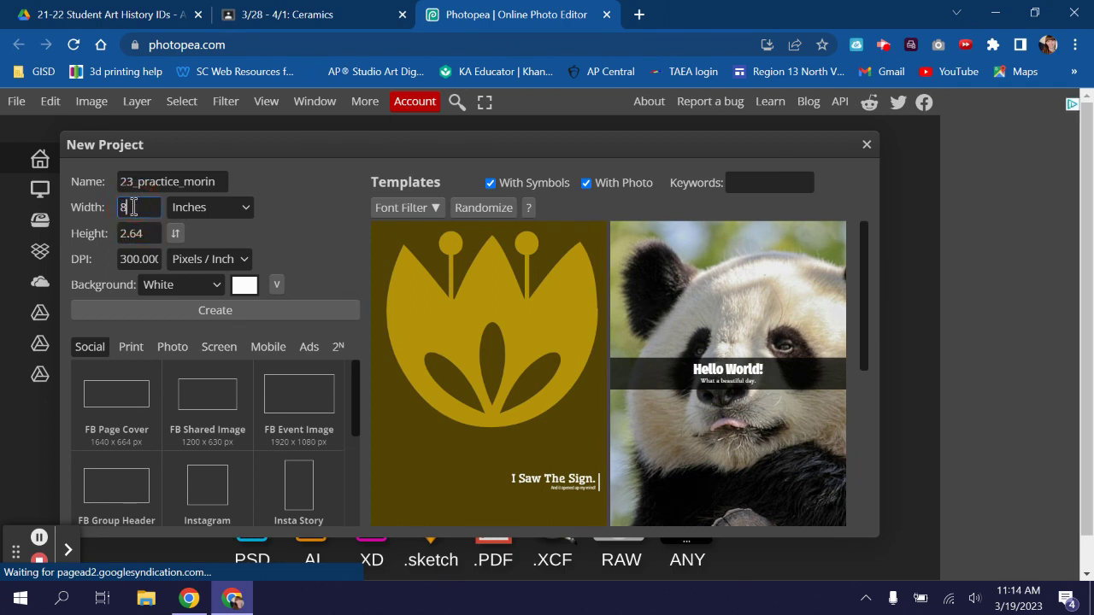
type("5")
left_click(133, 233)
double_click(133, 233)
type("11")
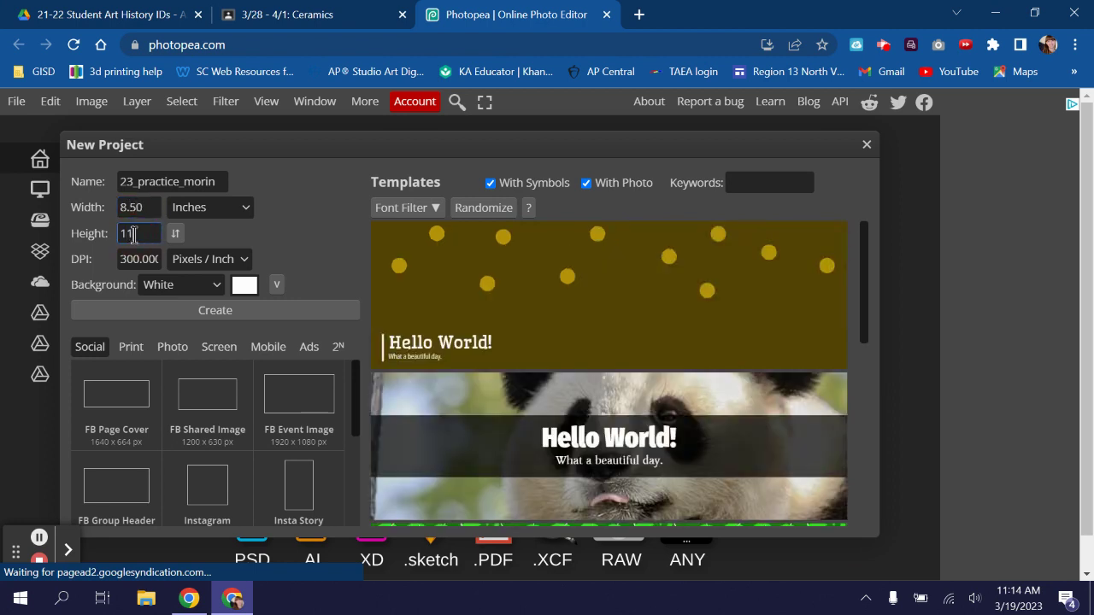
left_click(273, 245)
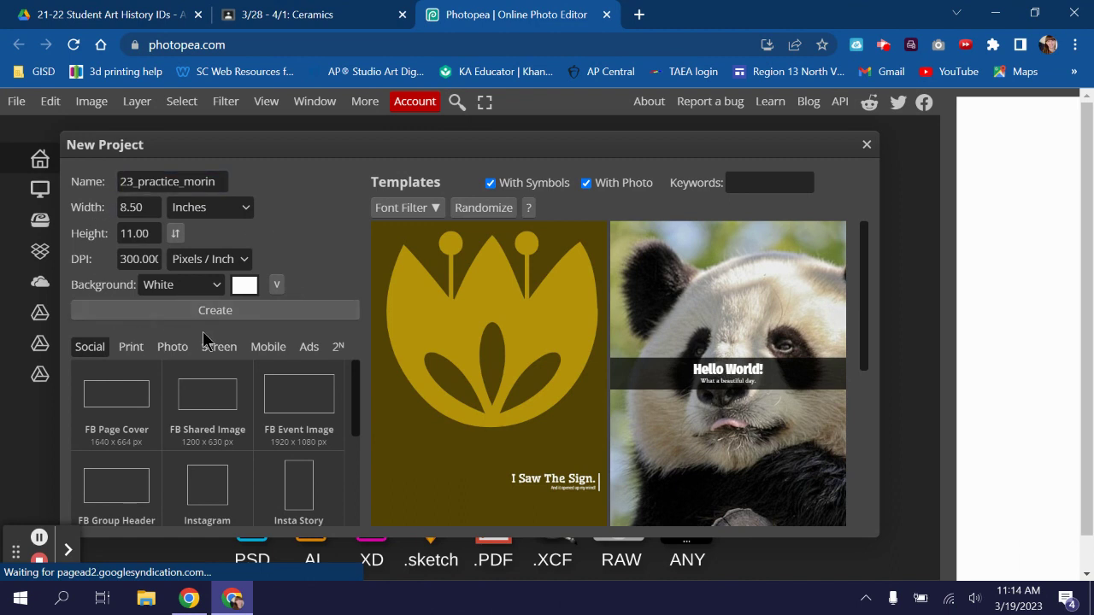
left_click(249, 317)
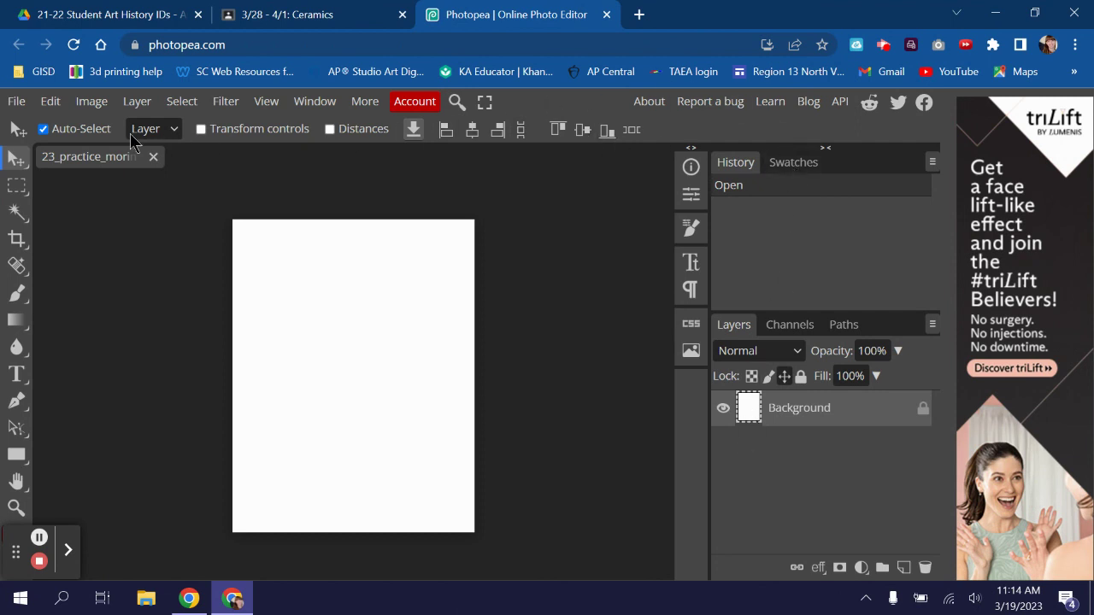
left_click(43, 129)
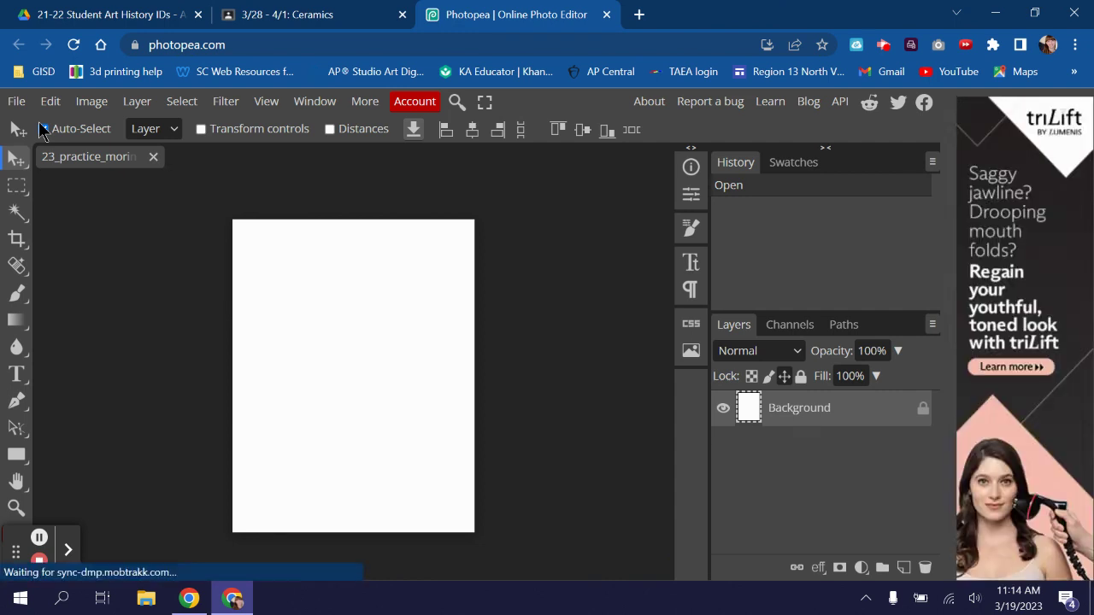
left_click(42, 129)
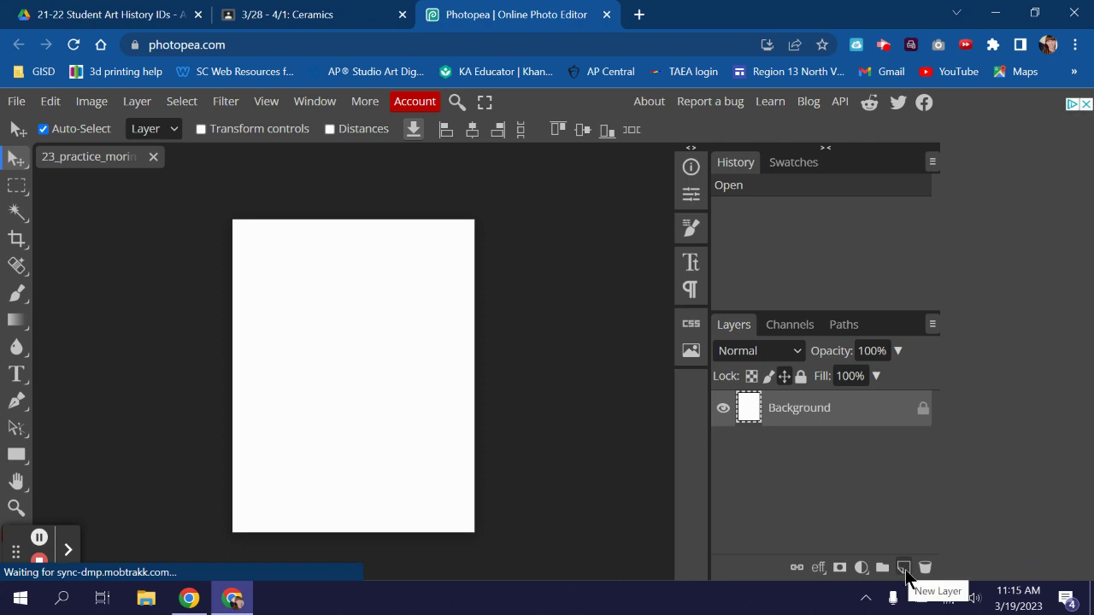
Step: Add a new layer above the background and rename it "blue"
left_click(904, 571)
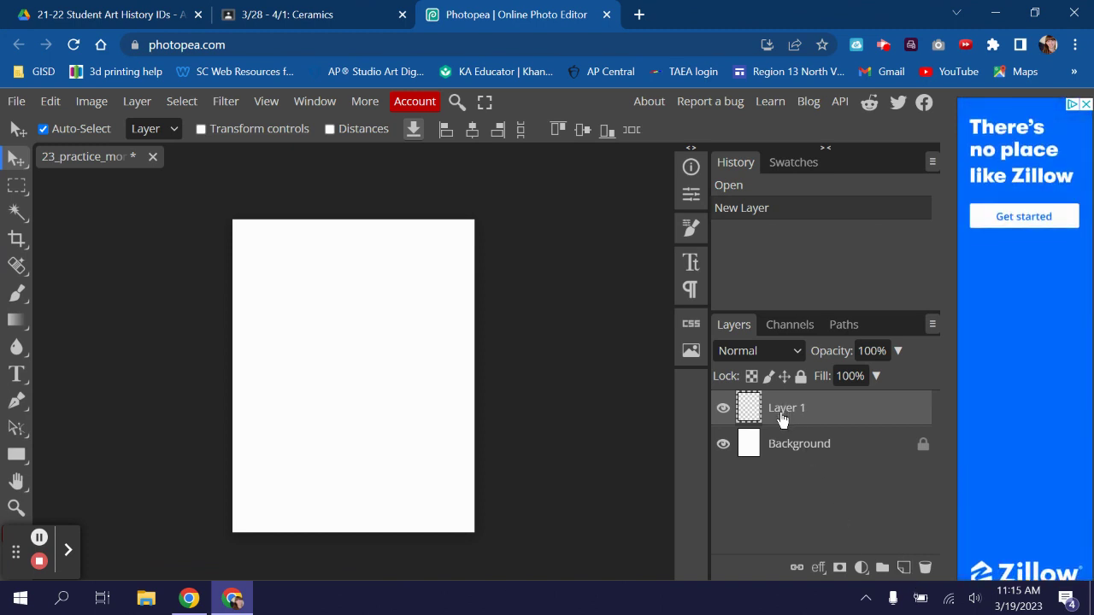
left_click(781, 416)
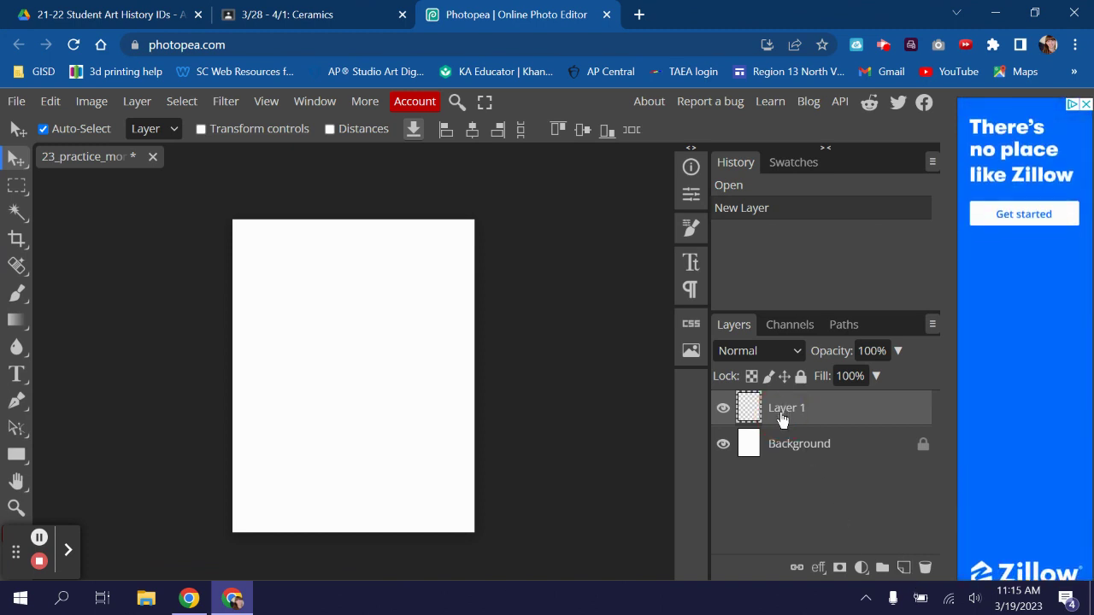
double_click(780, 416)
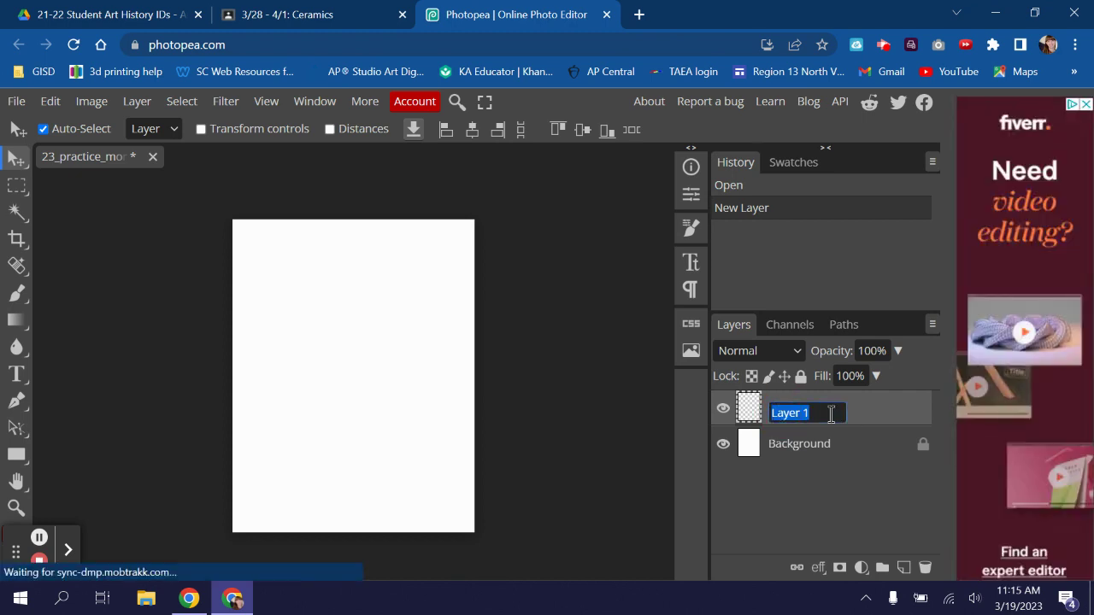
type("blue")
left_click(844, 521)
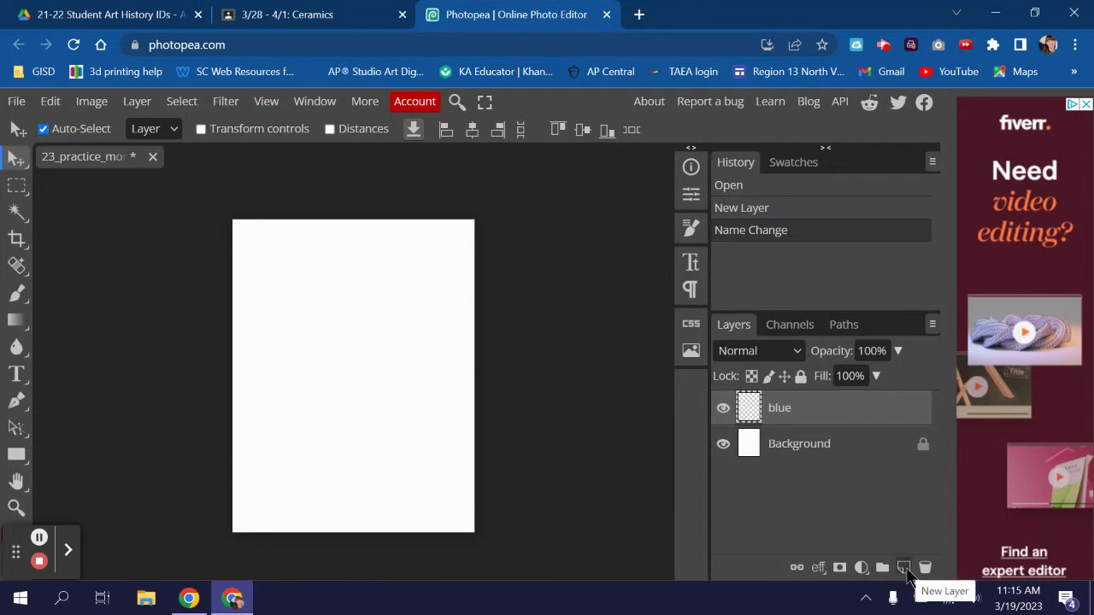
Step: Add another layer above the blue layer and rename it "red"
left_click(904, 568)
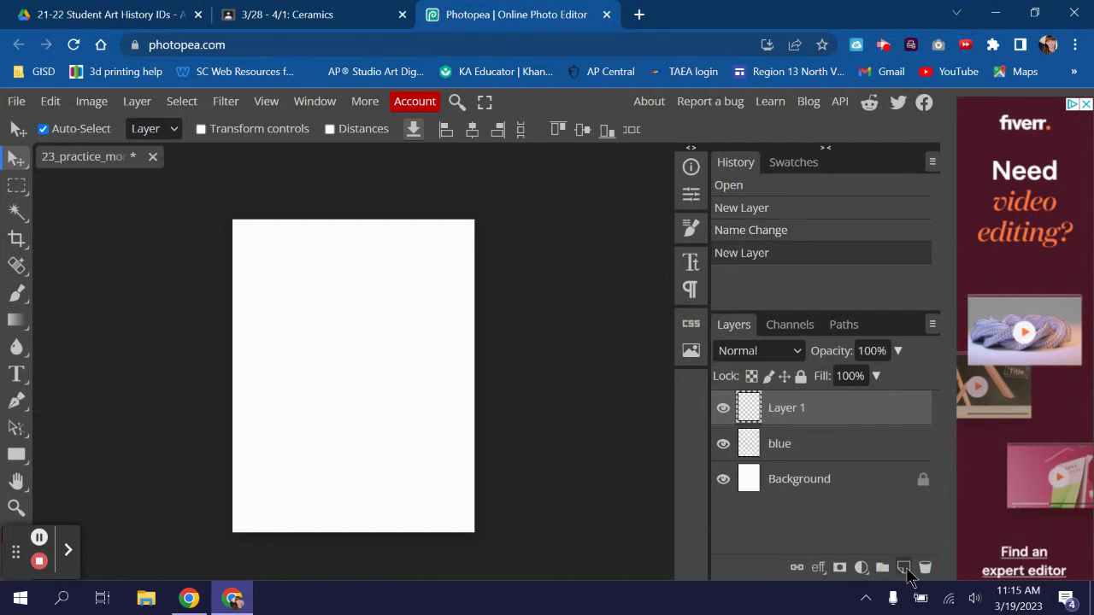
double_click(786, 409)
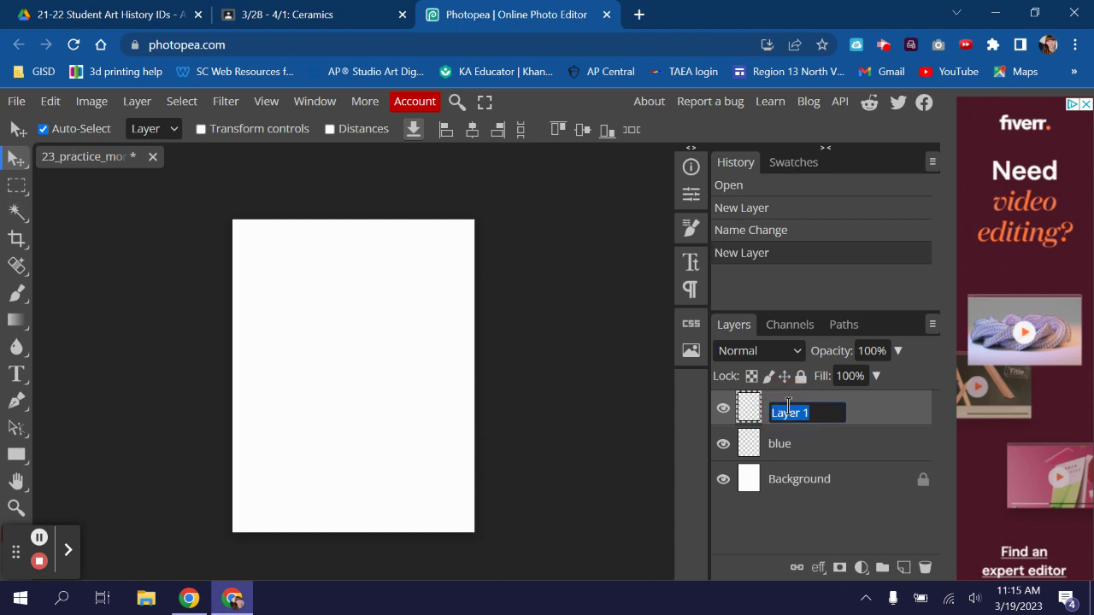
type("red")
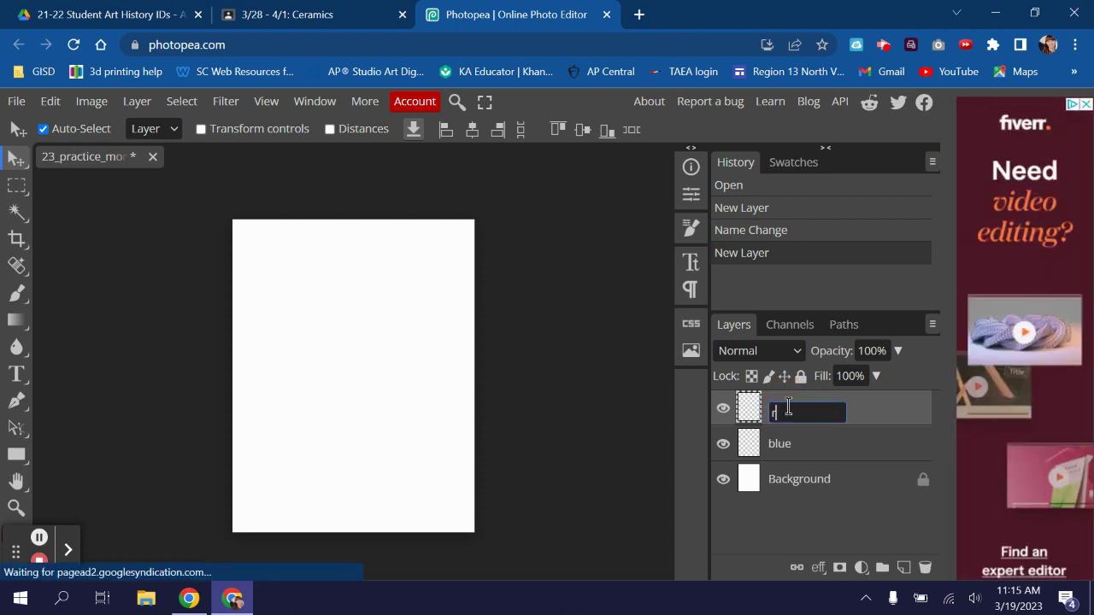
left_click(817, 513)
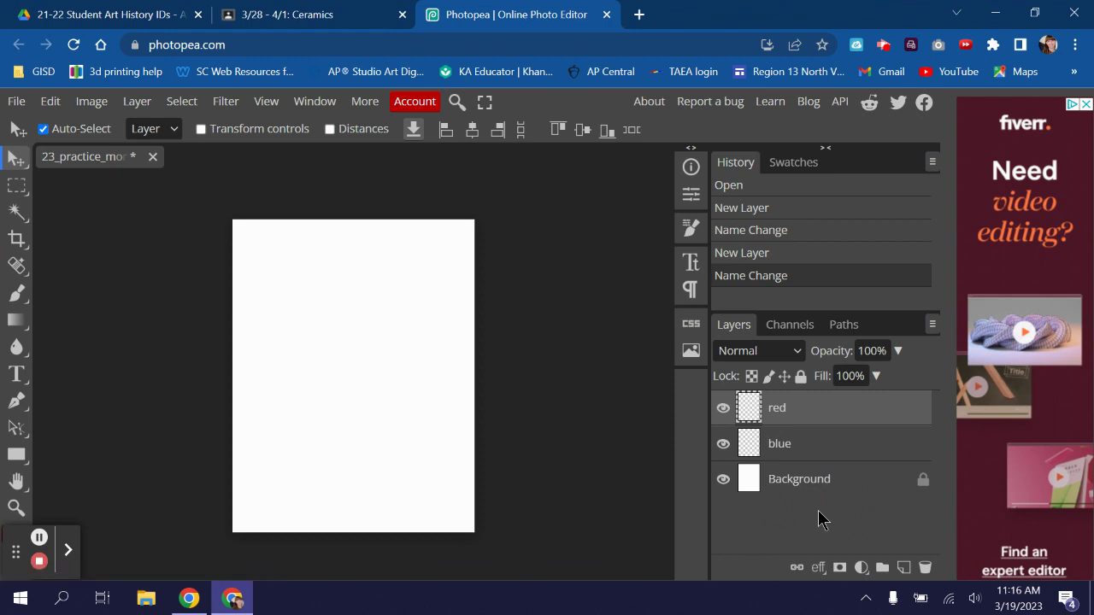
Step: Make the blue layer active and choose the Brush tool for painting on it
left_click(839, 451)
left_click(839, 415)
left_click(833, 452)
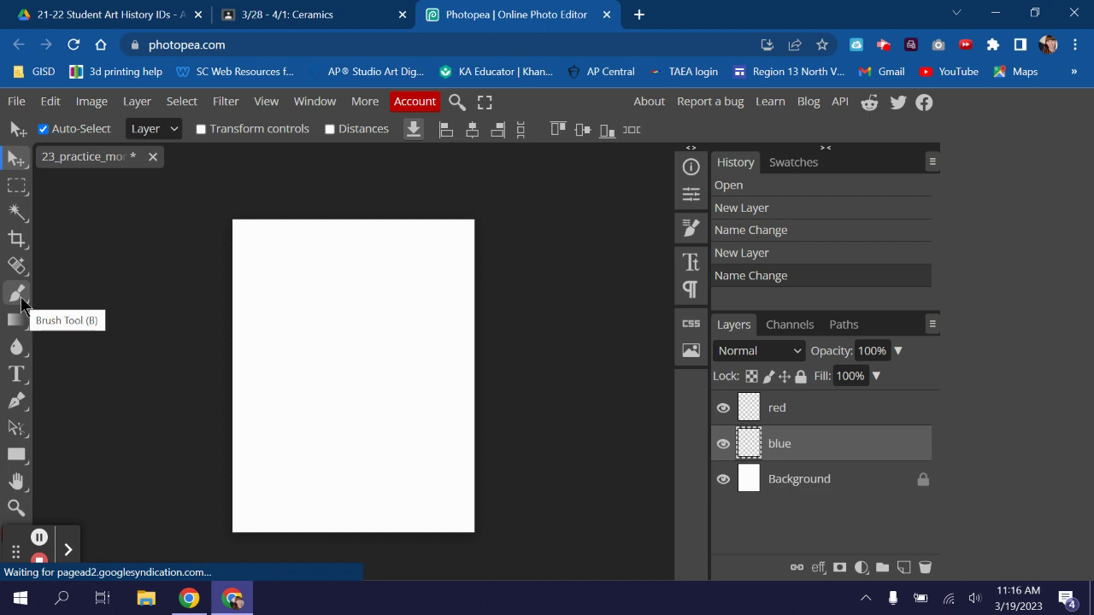
left_click(21, 303)
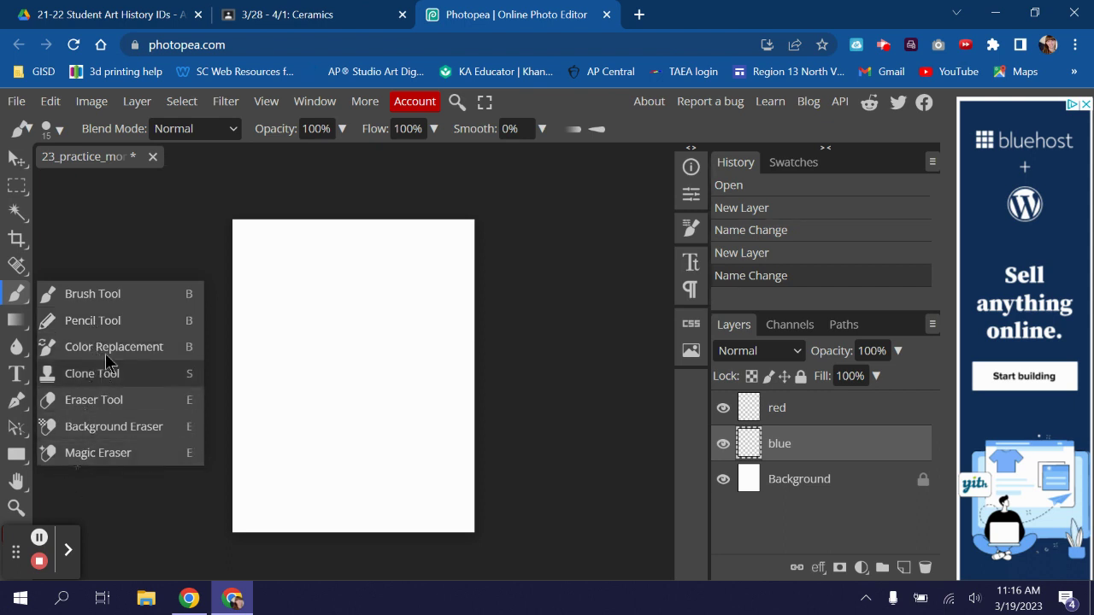
left_click(117, 296)
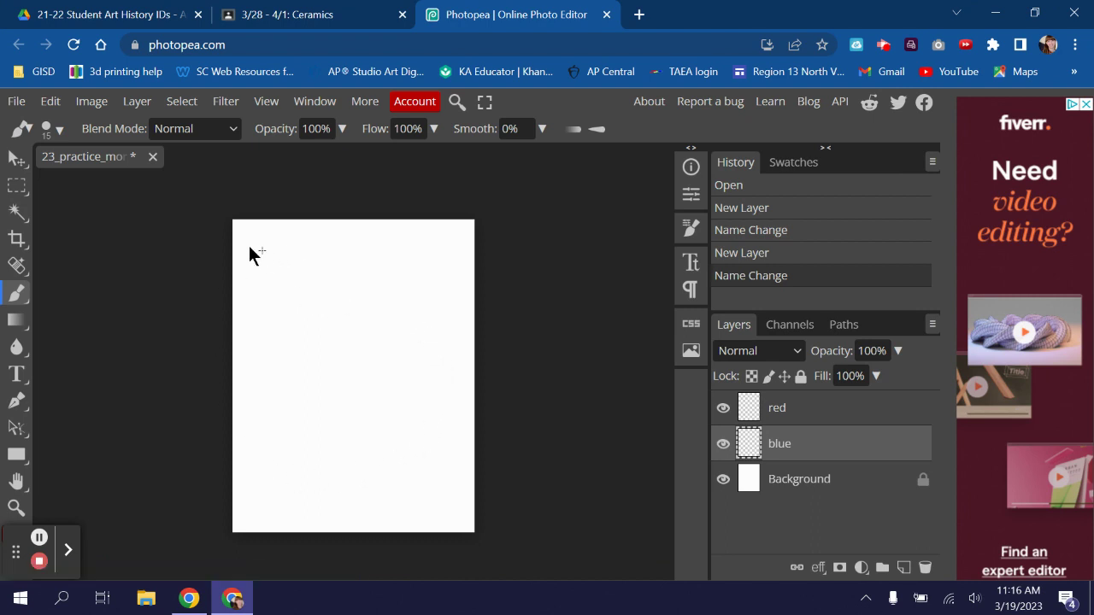
Step: Increase the brush size to 543 px while keeping the hardness at 100%
left_click(60, 131)
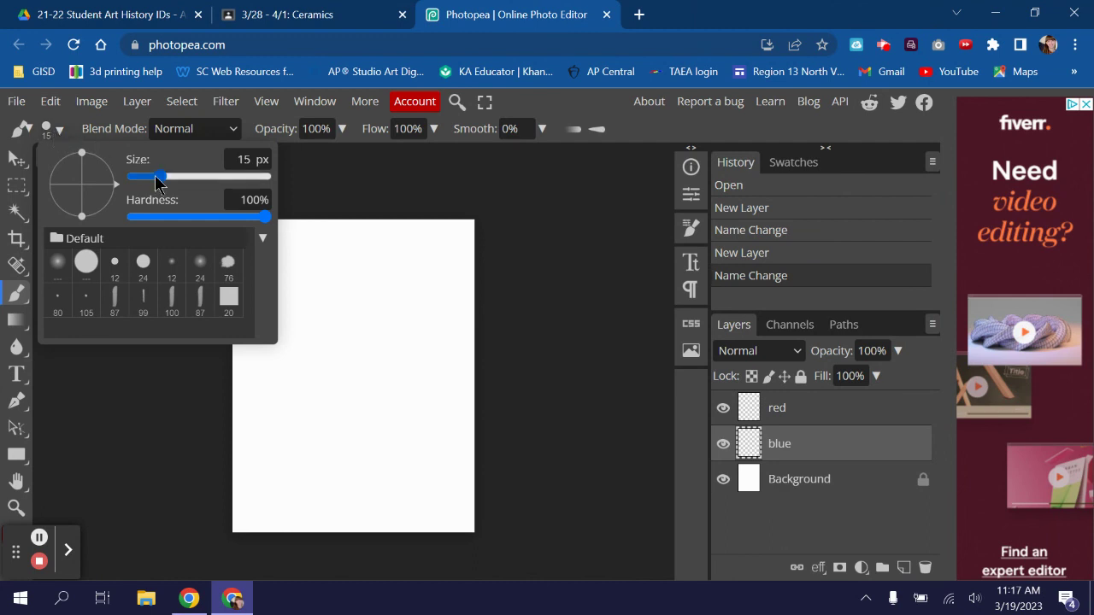
left_click_drag(162, 182, 197, 177)
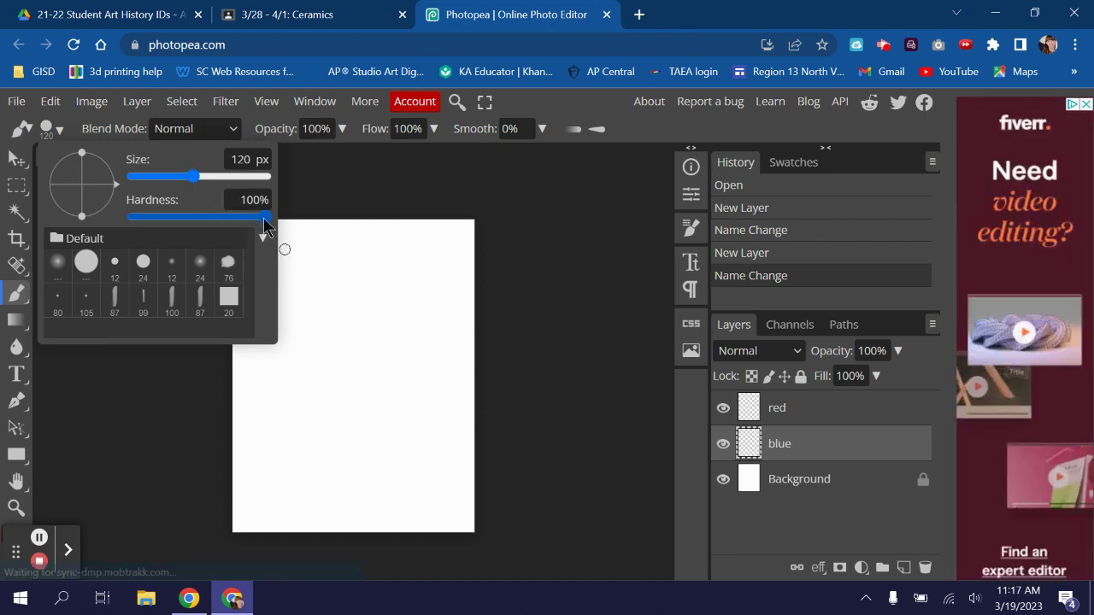
left_click_drag(195, 177, 215, 178)
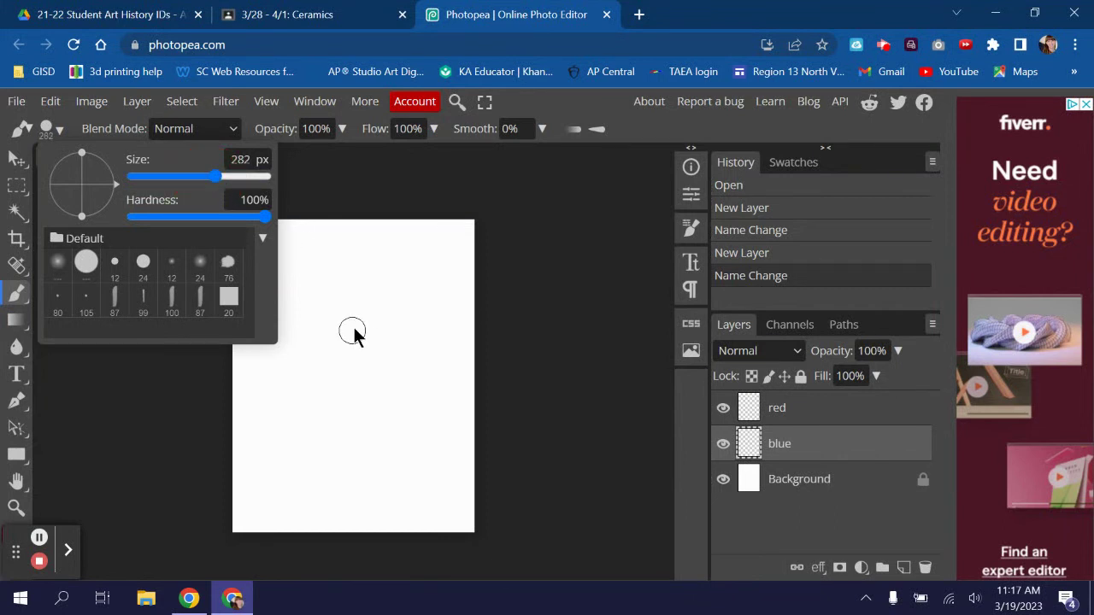
left_click_drag(217, 177, 240, 183)
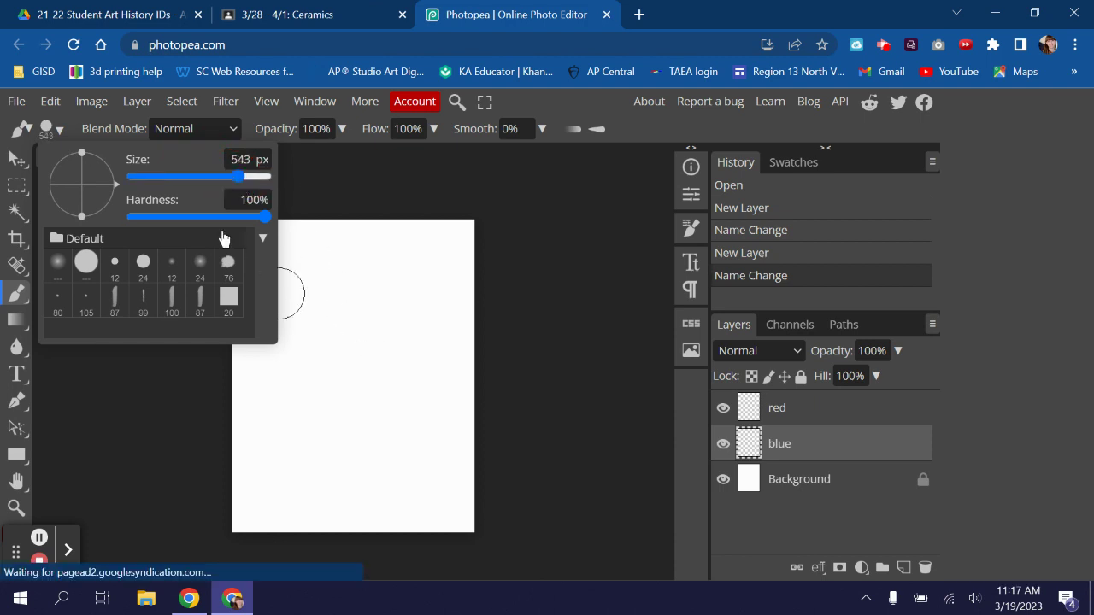
left_click(60, 130)
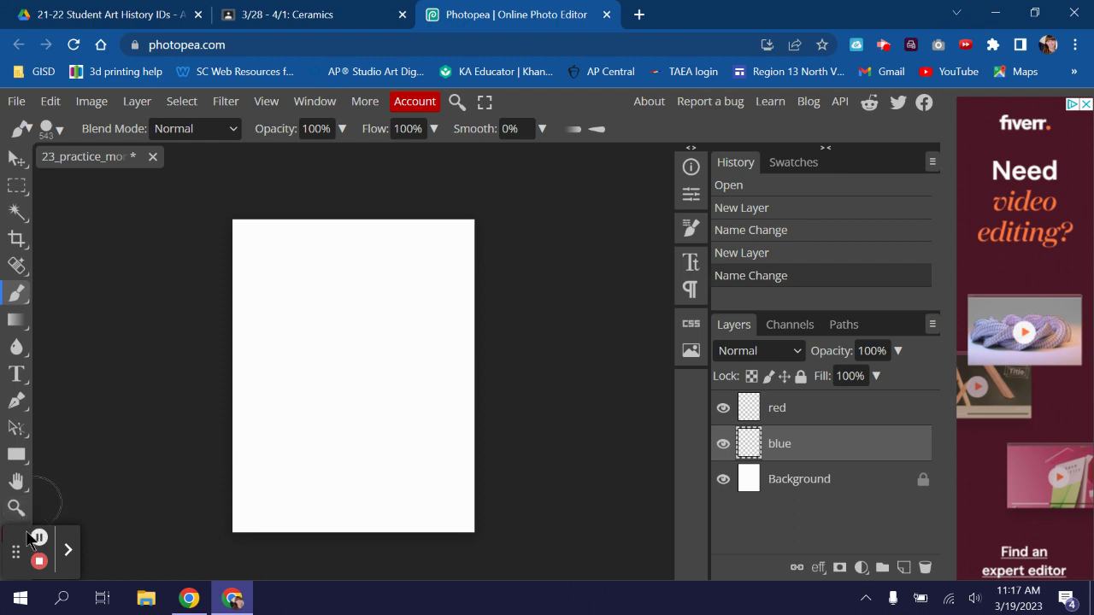
Step: Set the foreground colour to dark blue 0012c1 and paint a large W-shaped squiggle on the blue layer
left_click(63, 531)
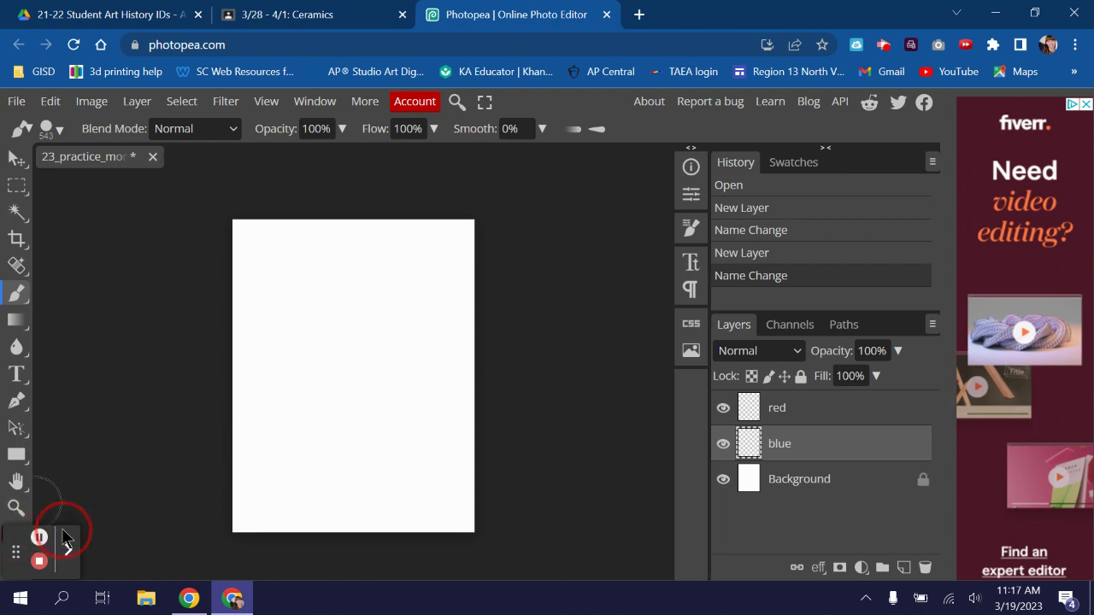
left_click_drag(16, 552, 45, 548)
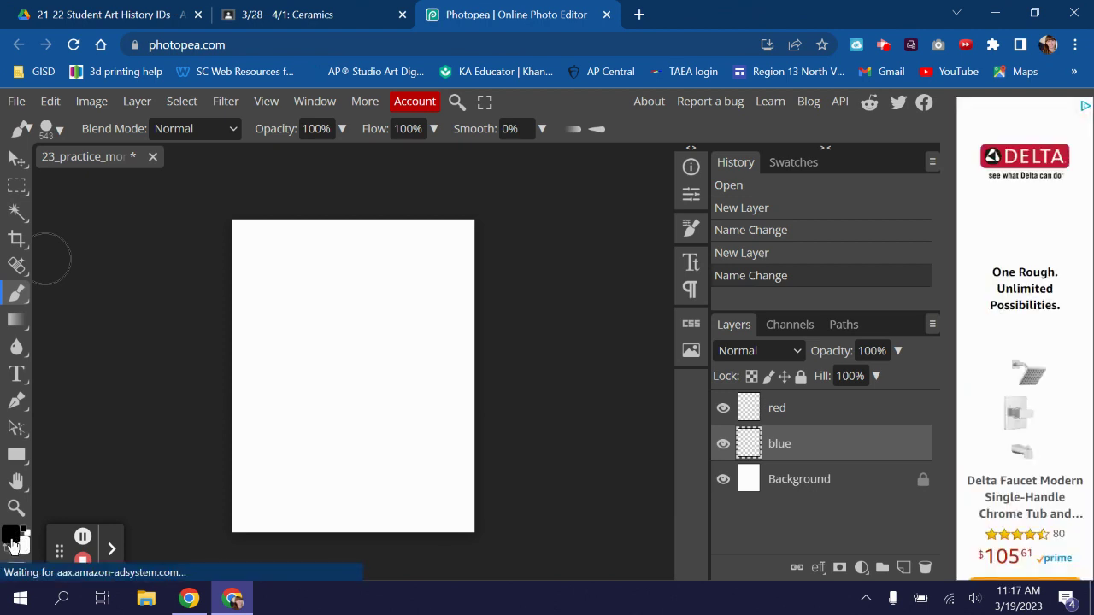
left_click(10, 541)
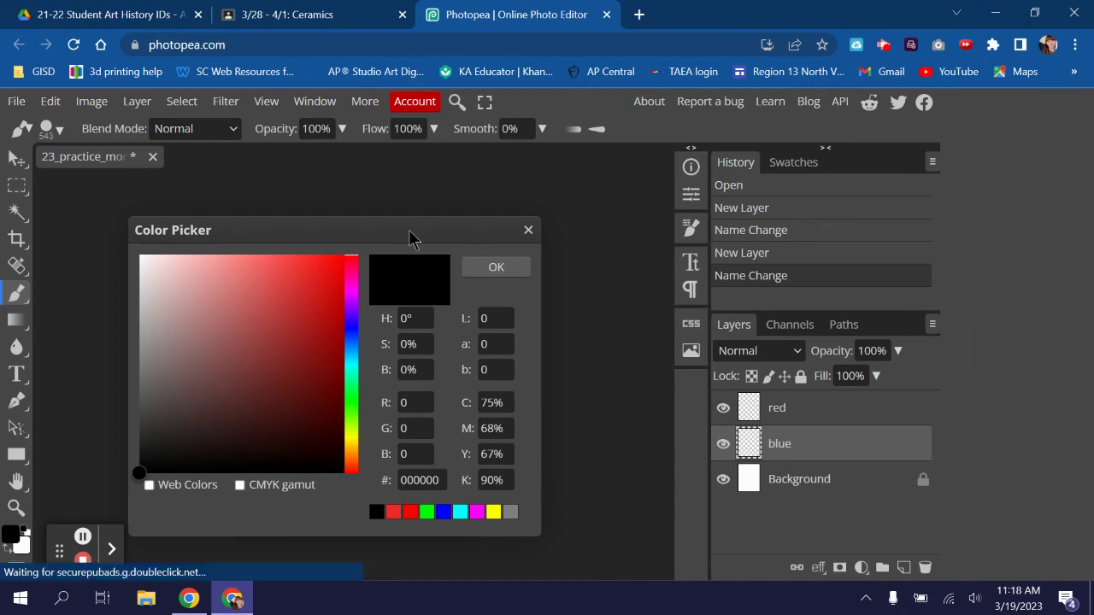
left_click_drag(377, 231, 649, 198)
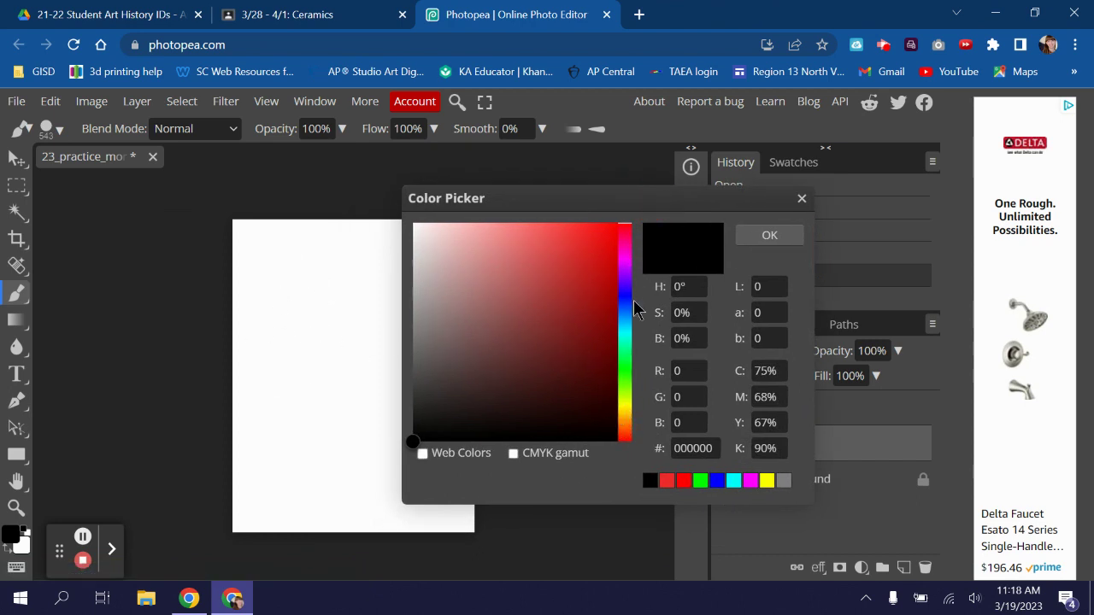
left_click_drag(511, 301, 529, 294)
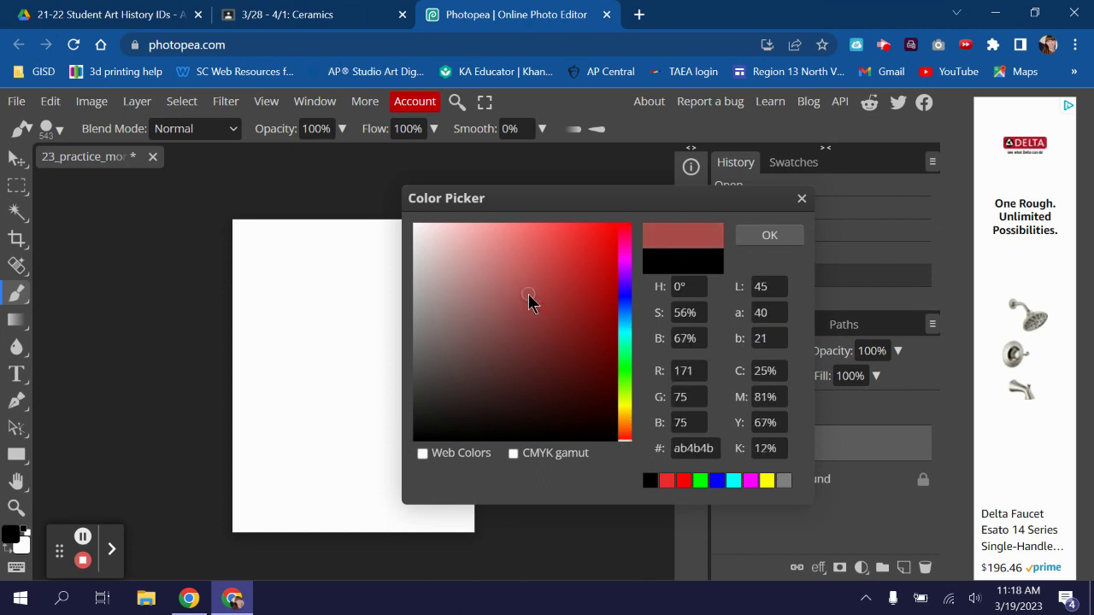
left_click(625, 300)
mouse_move(574, 287)
left_mouse_down()
mouse_move(619, 293)
mouse_move(623, 276)
left_mouse_up()
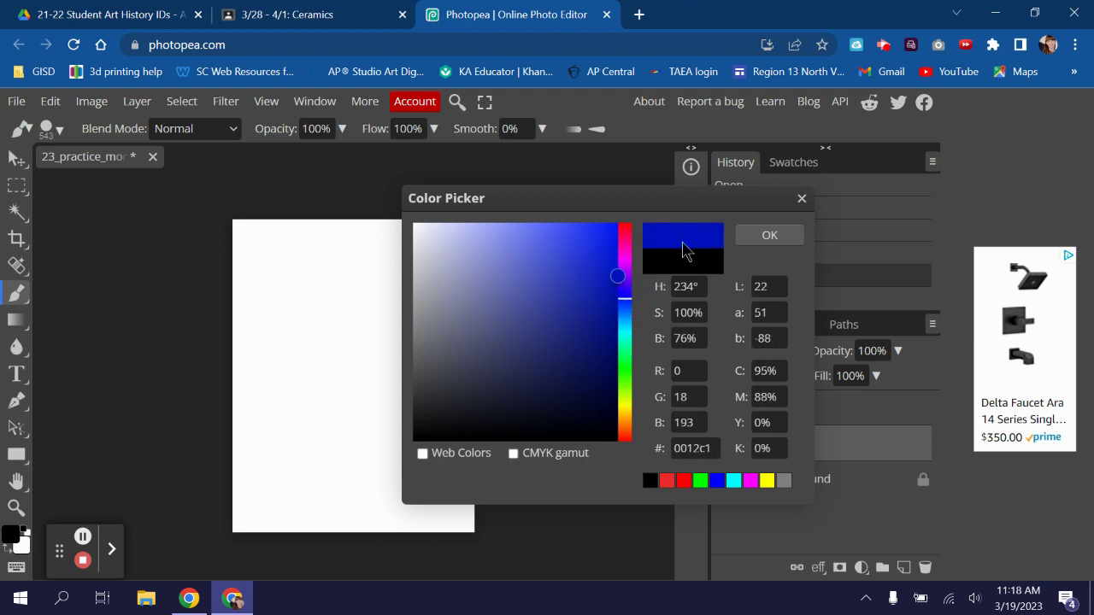
left_click(781, 240)
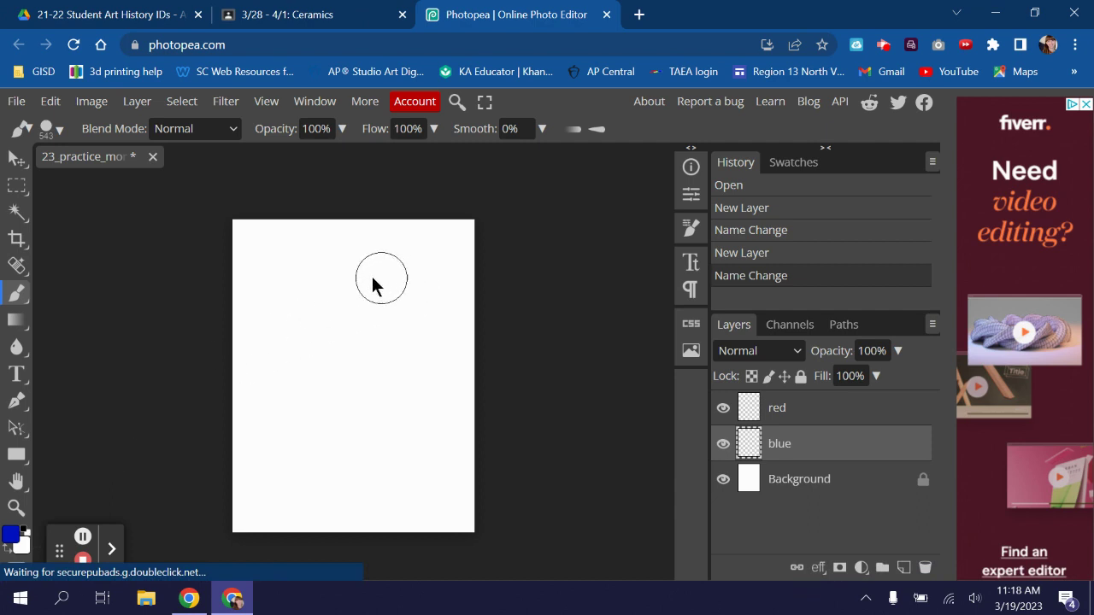
mouse_move(350, 282)
left_mouse_down()
mouse_move(298, 360)
mouse_move(292, 436)
mouse_move(329, 443)
mouse_move(370, 352)
mouse_move(408, 440)
mouse_move(430, 338)
left_mouse_up()
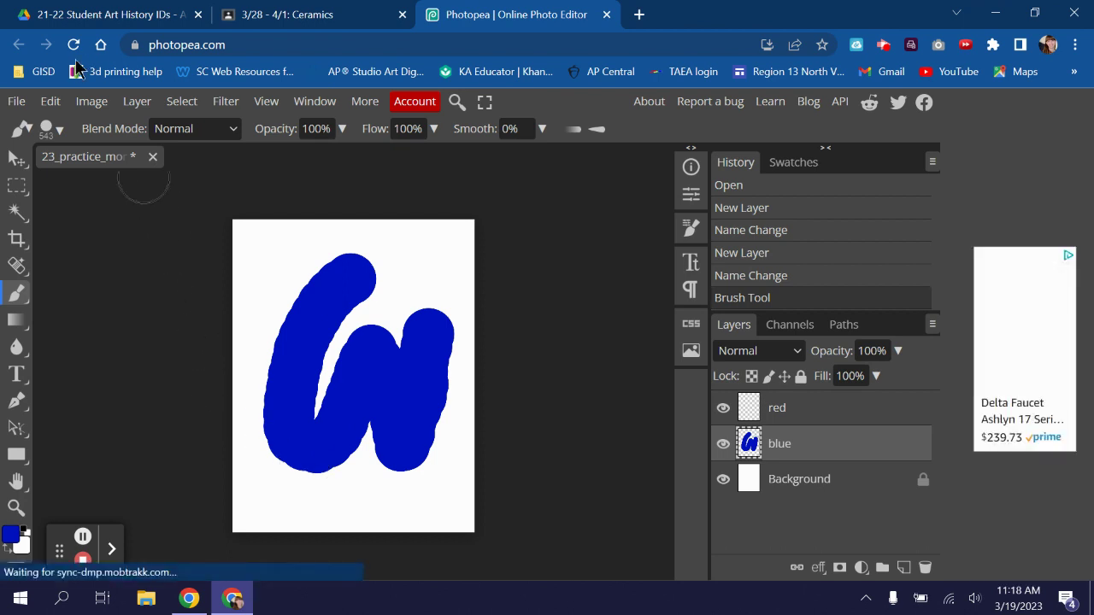
Step: Set the brush hardness to 0% and paint a soft-edged stroke down the right side of the blue squiggle
left_click(59, 129)
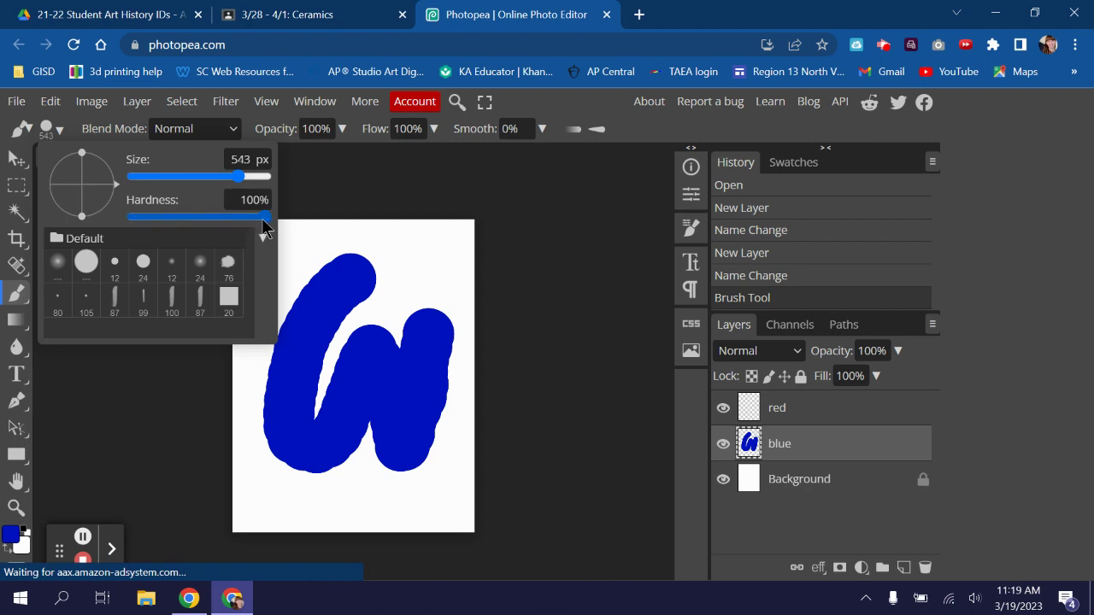
left_click_drag(263, 224, 117, 233)
left_click(60, 130)
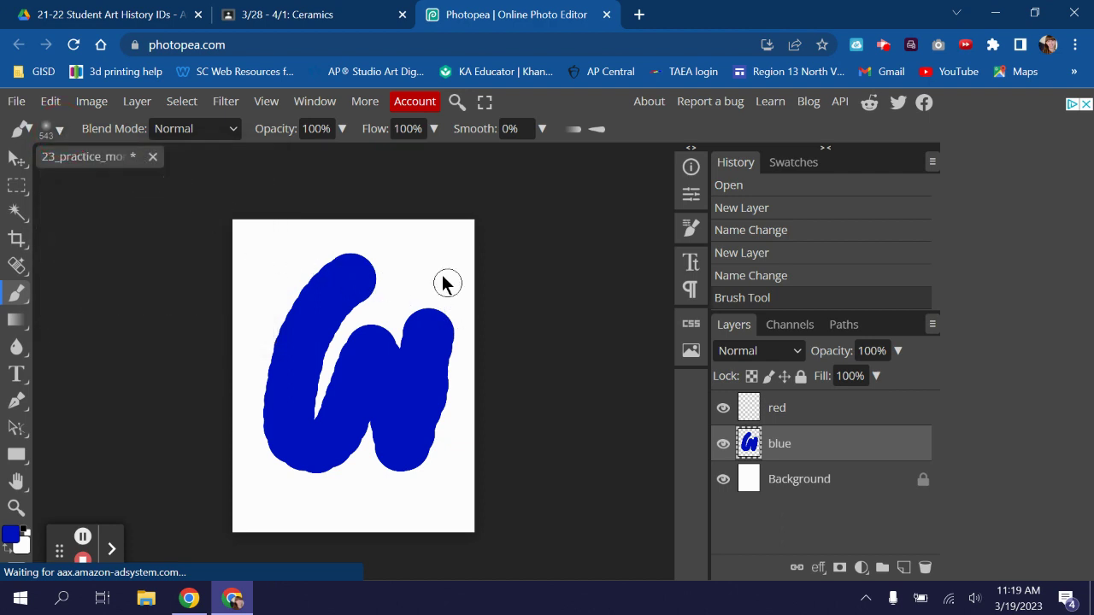
mouse_move(416, 268)
left_mouse_down()
mouse_move(387, 329)
mouse_move(416, 323)
mouse_move(425, 303)
mouse_move(450, 321)
mouse_move(454, 366)
mouse_move(432, 464)
mouse_move(422, 482)
mouse_move(384, 499)
left_mouse_up()
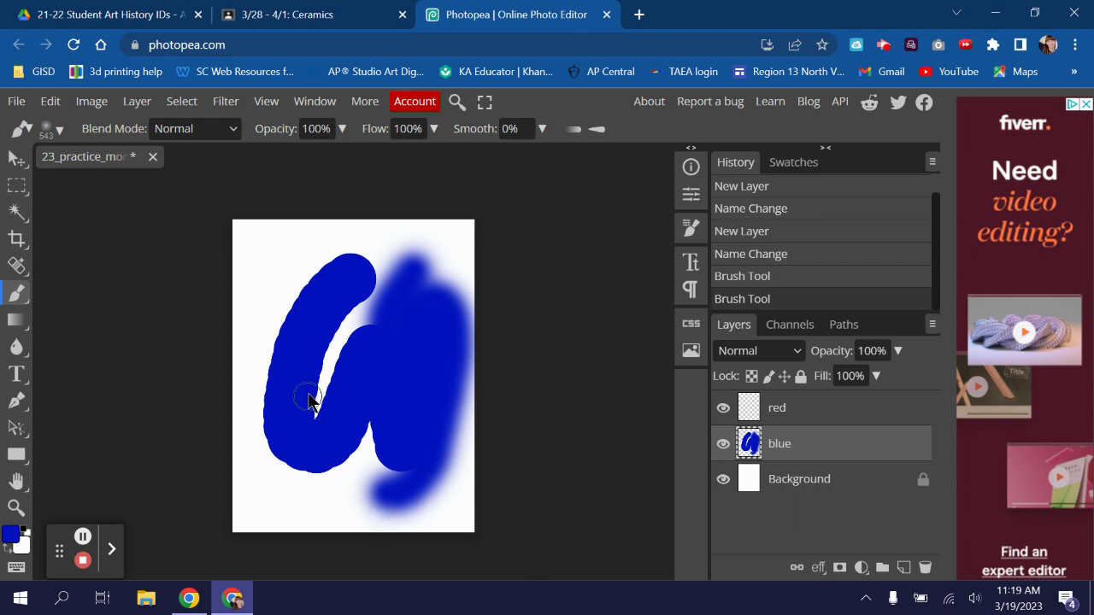
Step: Undo the soft-edged brush stroke on the blue layer
left_click(51, 102)
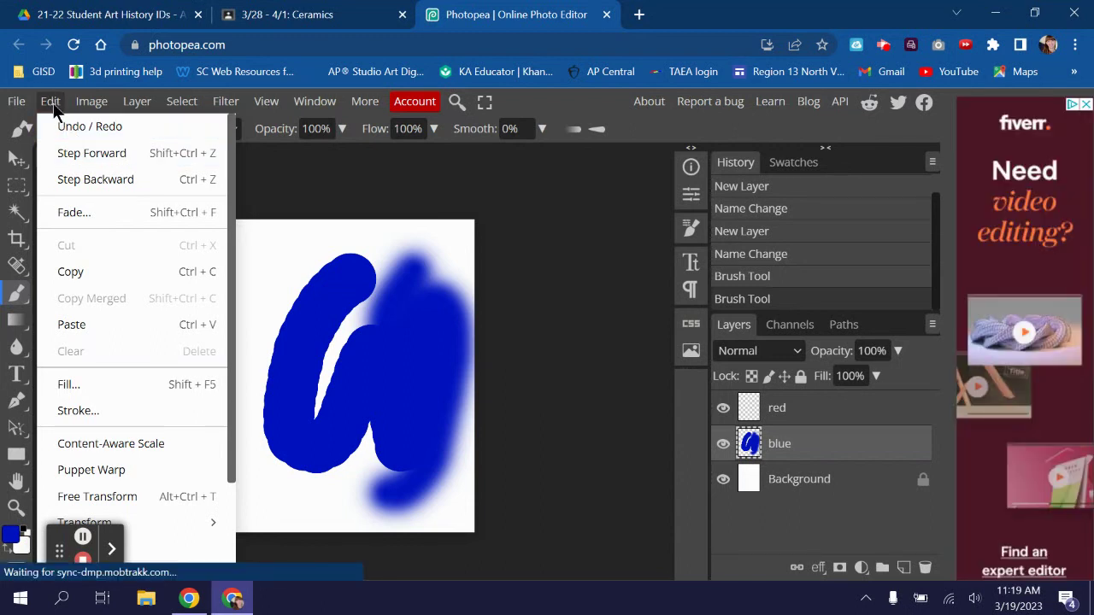
left_click(51, 102)
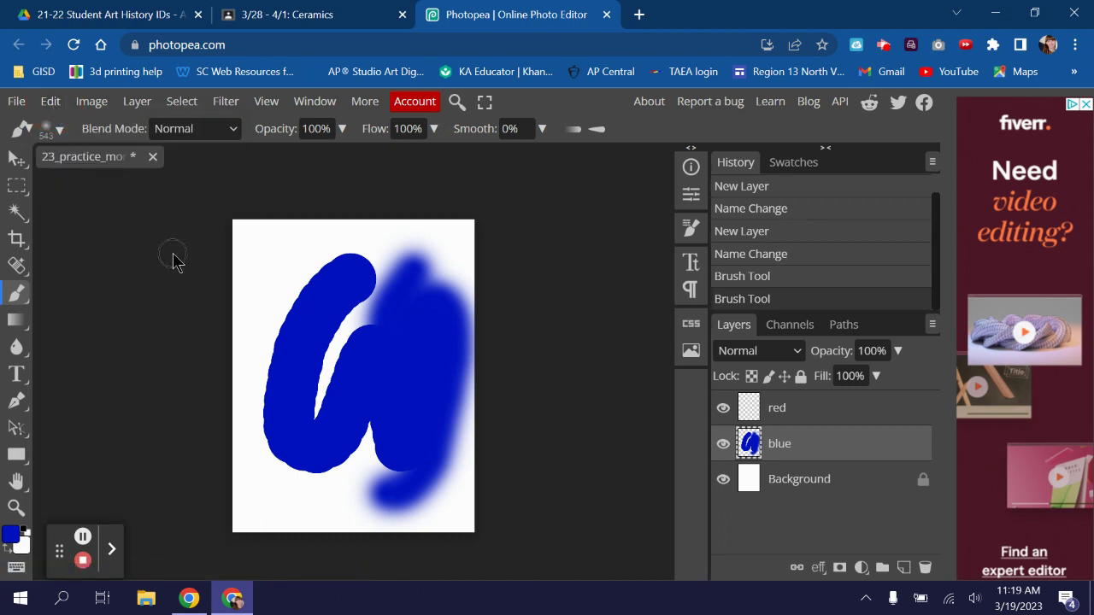
key("ctrl+z")
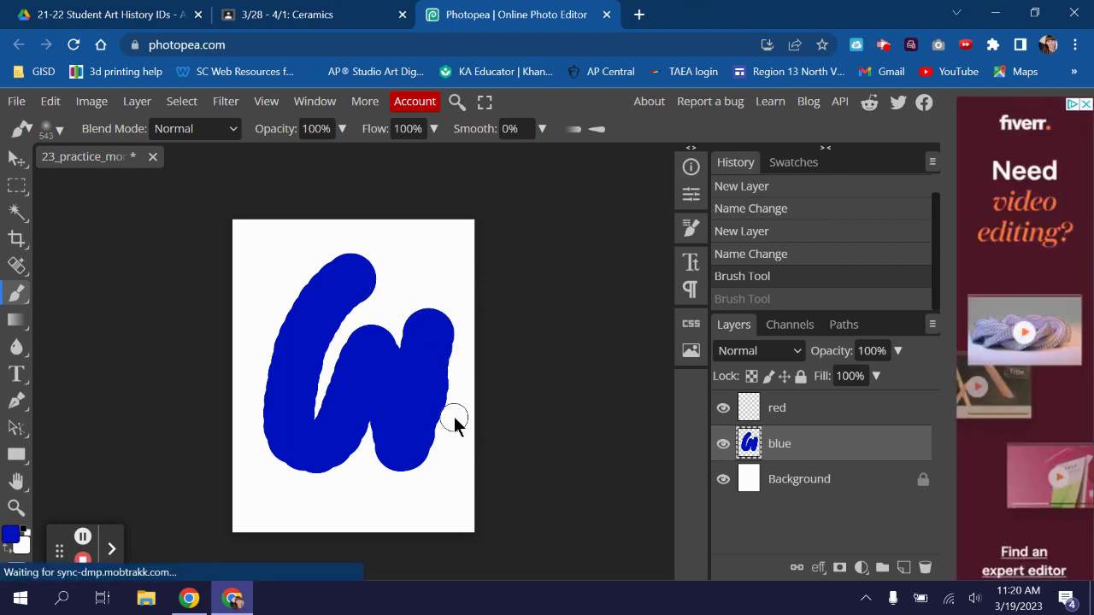
Step: Make the red layer active and set the brush hardness back to 100%
left_click(797, 417)
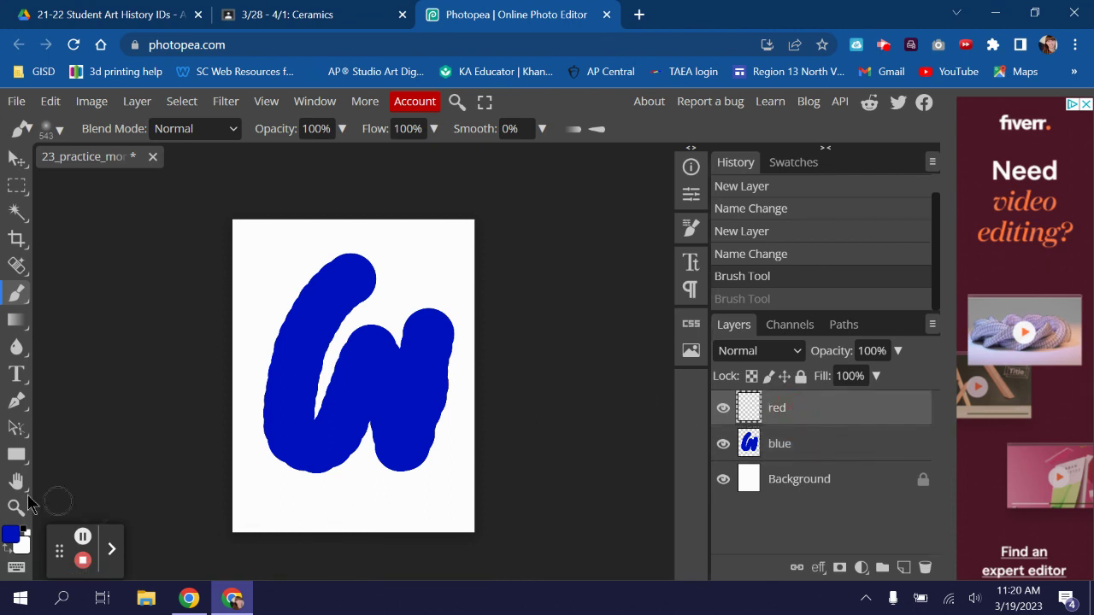
left_click(60, 133)
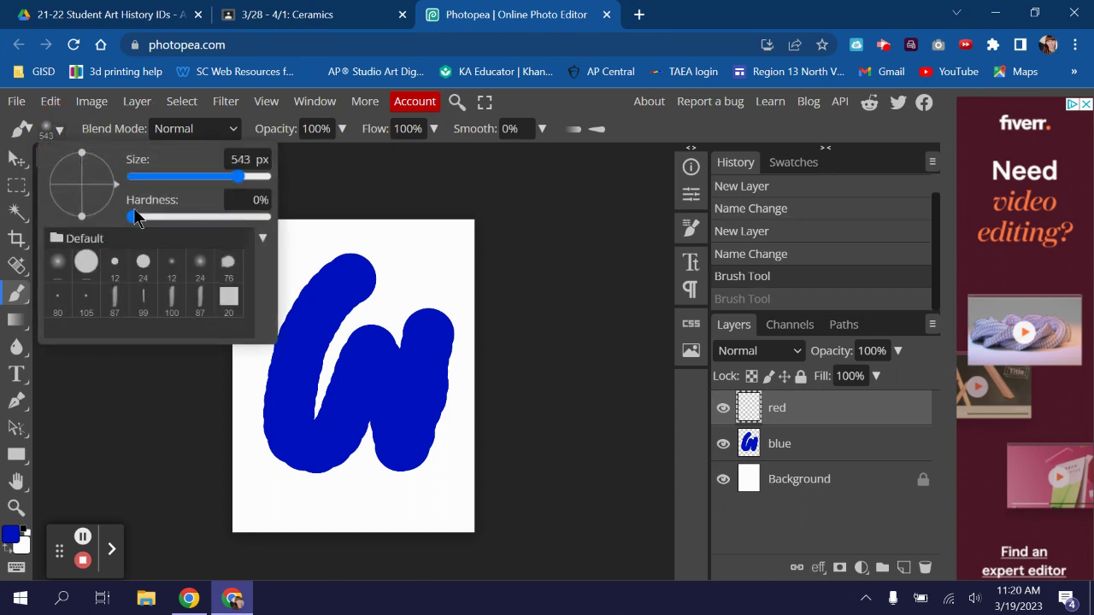
left_click_drag(137, 224, 309, 223)
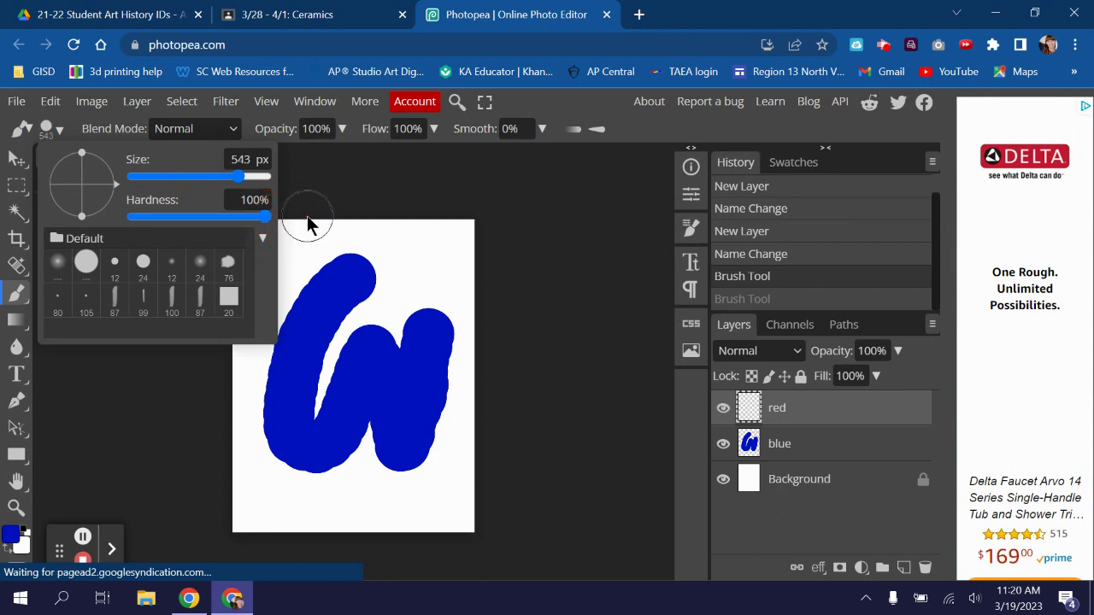
left_click(60, 130)
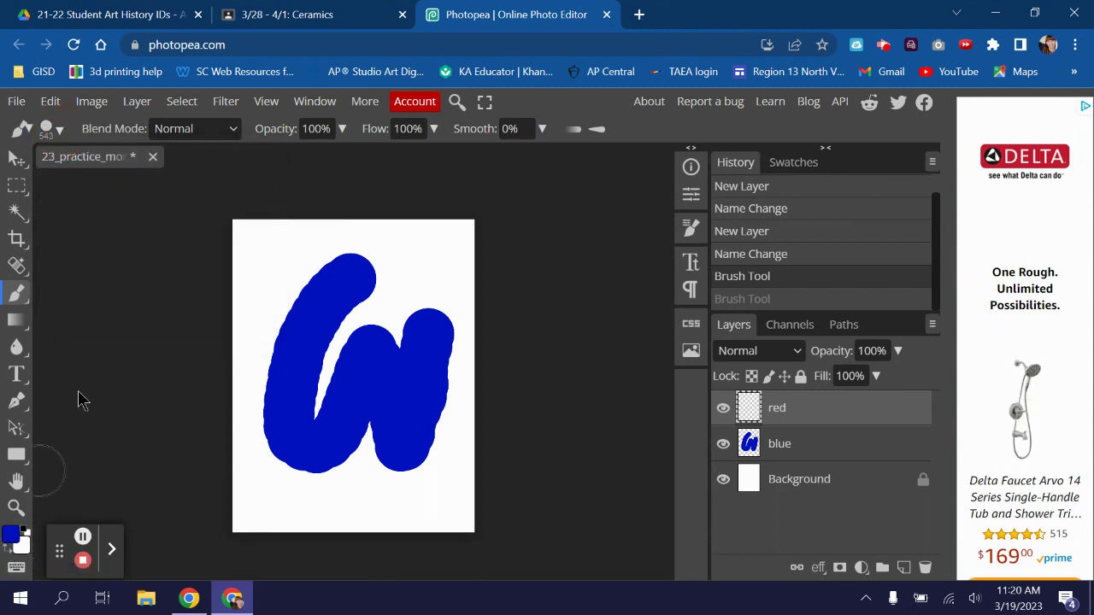
Step: Choose the RoundNoisyMarker brush tip from the default brush presets
left_click(48, 129)
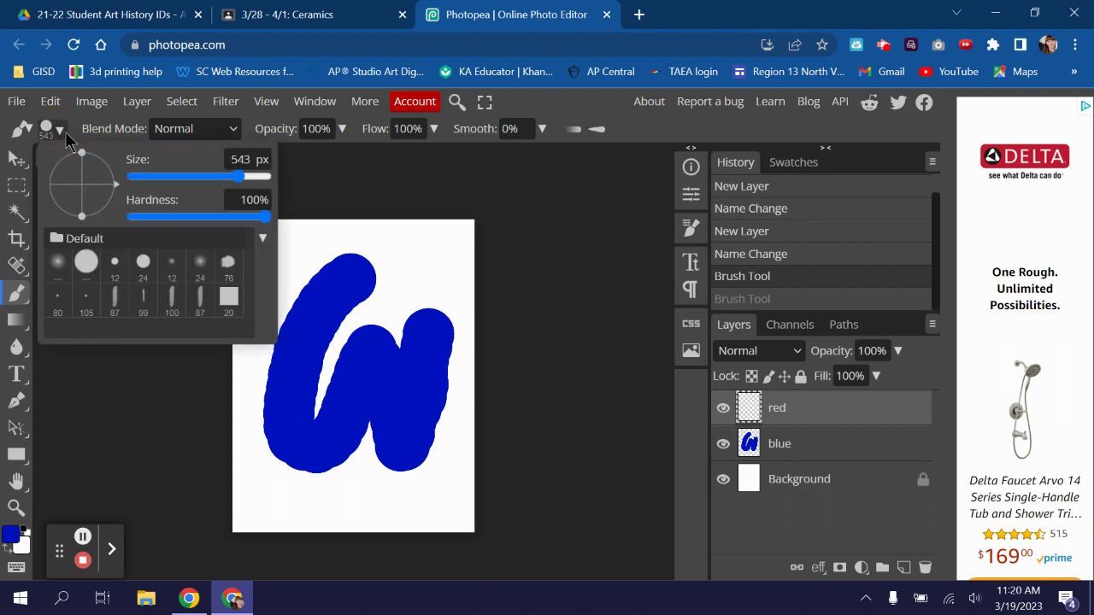
left_click(221, 272)
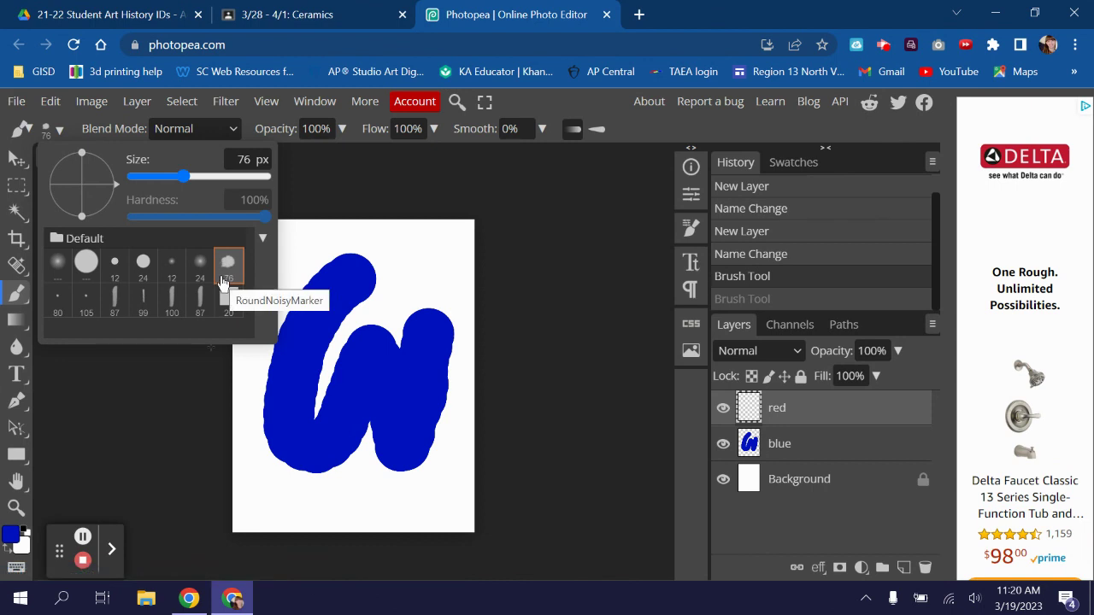
left_click(65, 134)
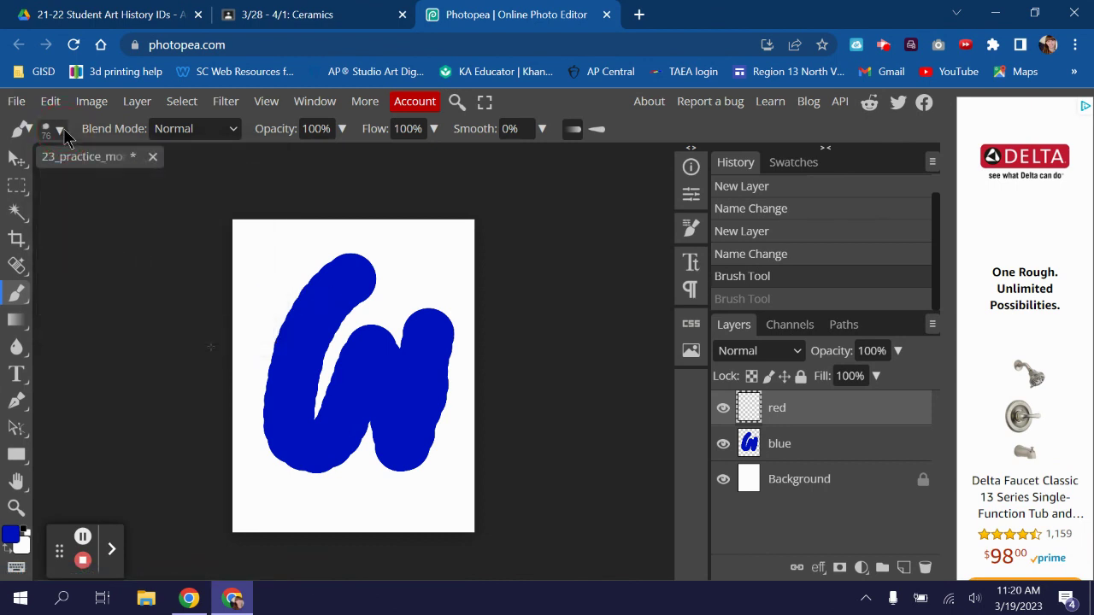
Step: Change the foreground colour to bright red f42843
left_click(15, 543)
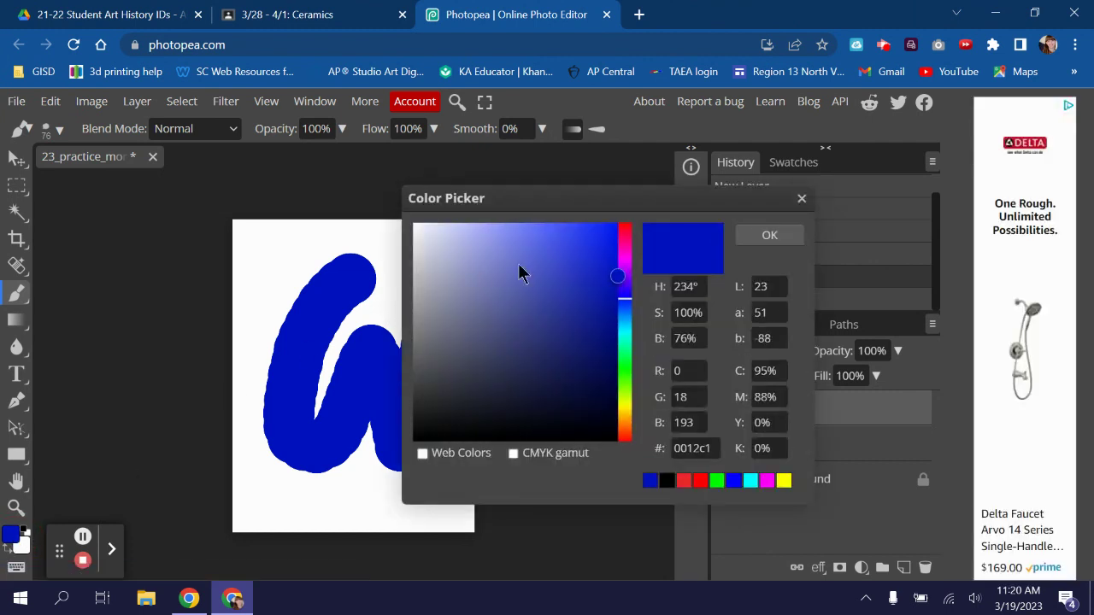
left_click(630, 237)
left_click_drag(629, 236, 625, 227)
left_click(601, 240)
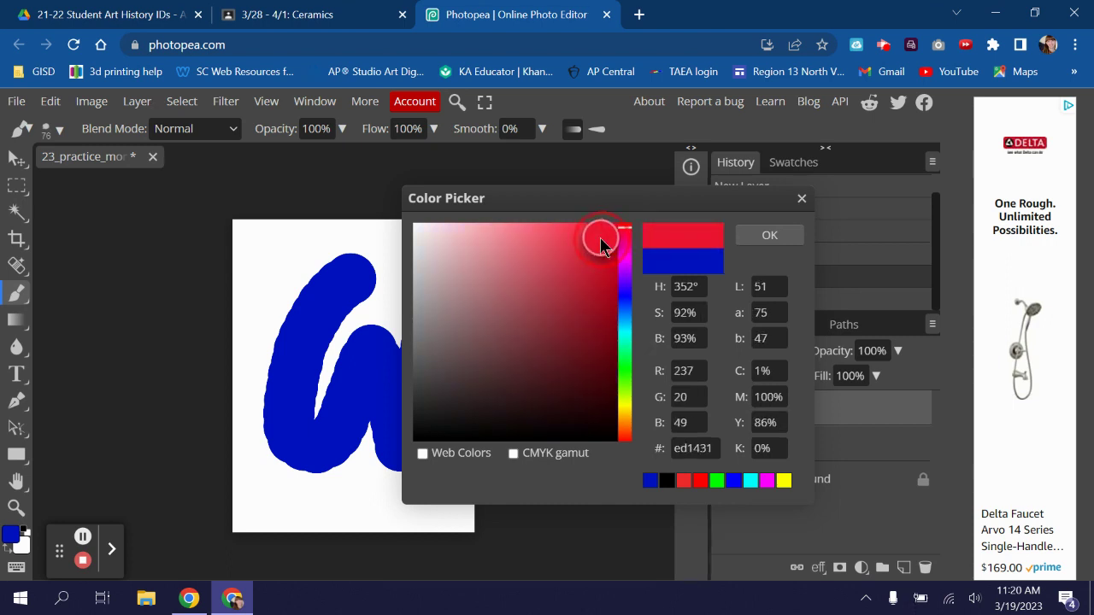
left_click(583, 232)
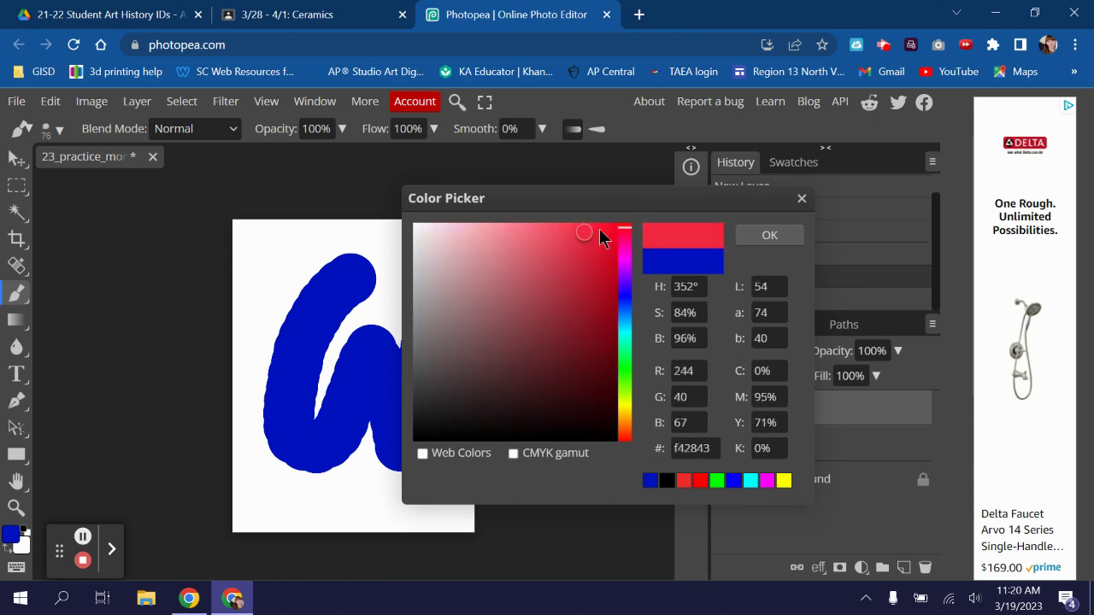
left_click(761, 236)
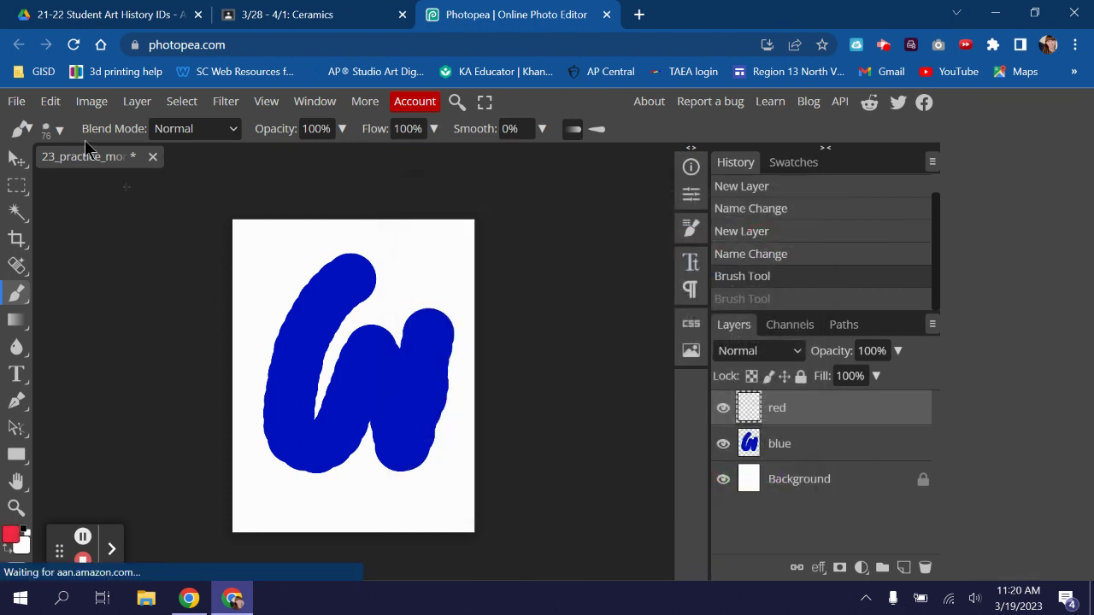
Step: Enlarge the RoundNoisyMarker brush to 600 px for painting on the red layer
left_click(60, 129)
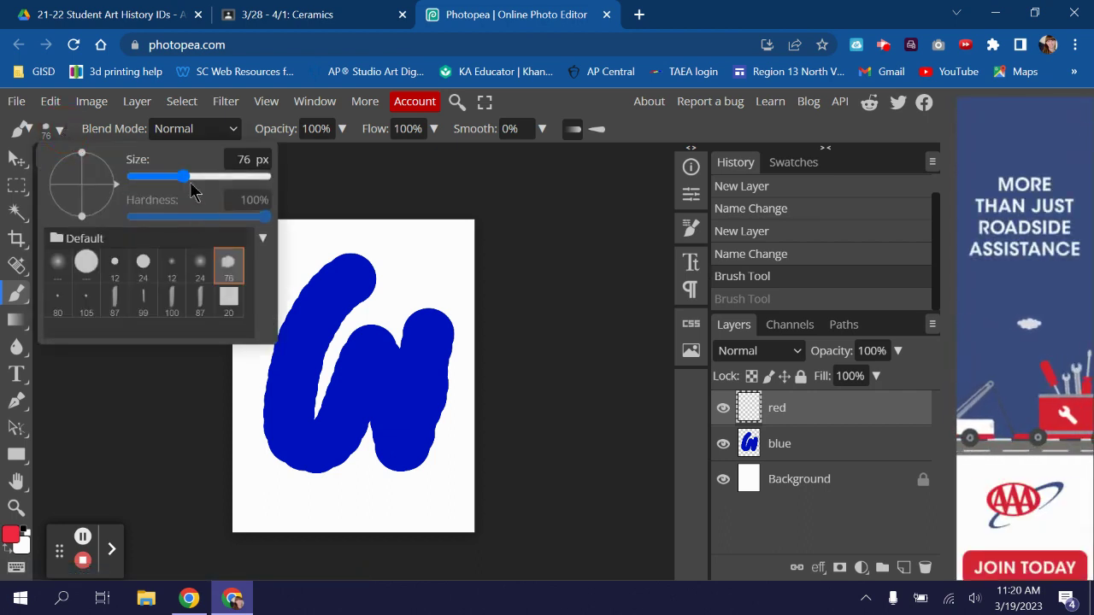
left_click_drag(182, 181, 220, 175)
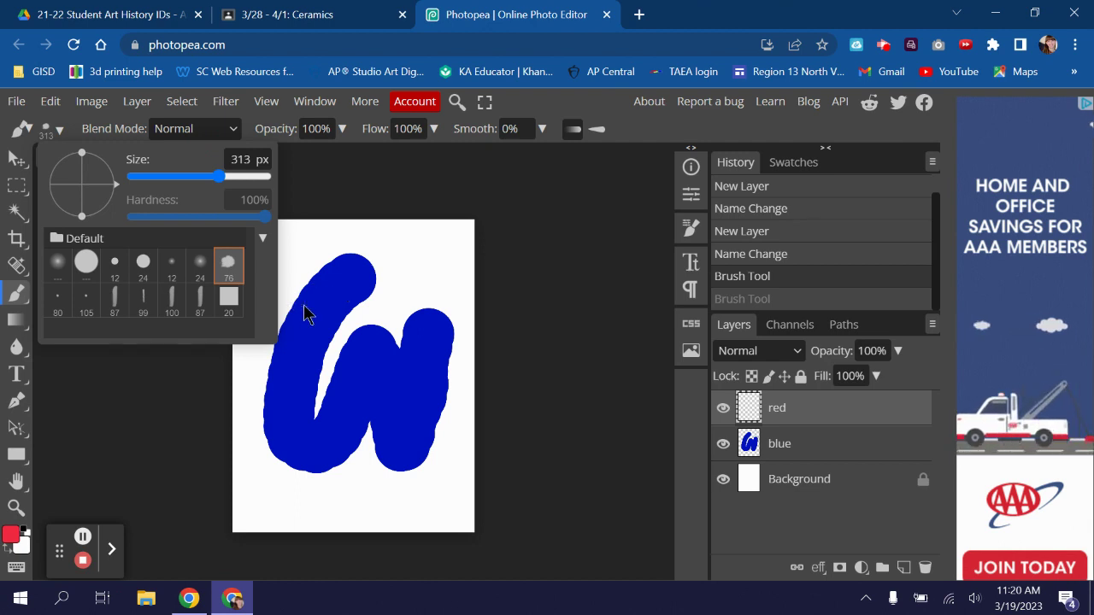
left_click(60, 130)
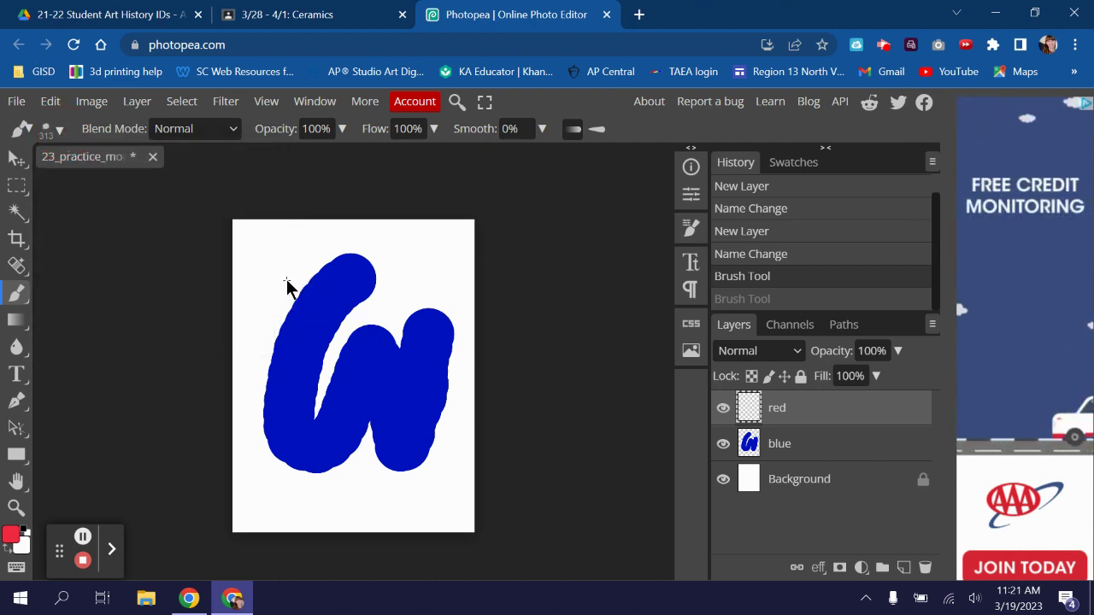
key("bracketright")
key("bracketright")
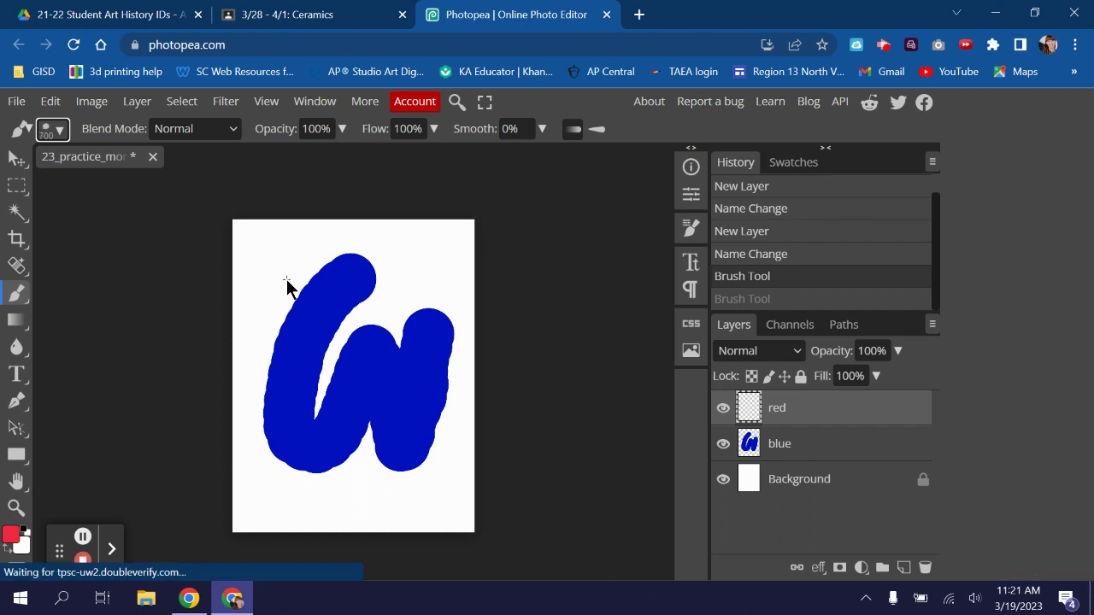
key("bracketleft")
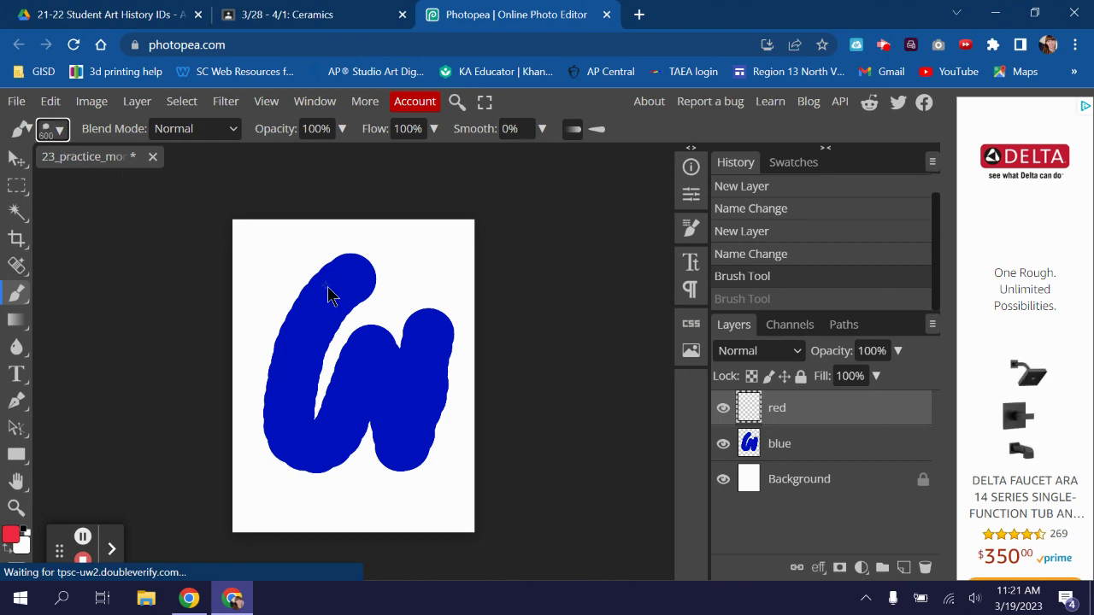
Step: Paint a curved red stroke down over the blue shape, and switch to the first default 87 px brush tip, enlarged to 276 px
mouse_move(269, 265)
left_mouse_down()
mouse_move(340, 314)
mouse_move(353, 371)
mouse_move(349, 465)
left_mouse_up()
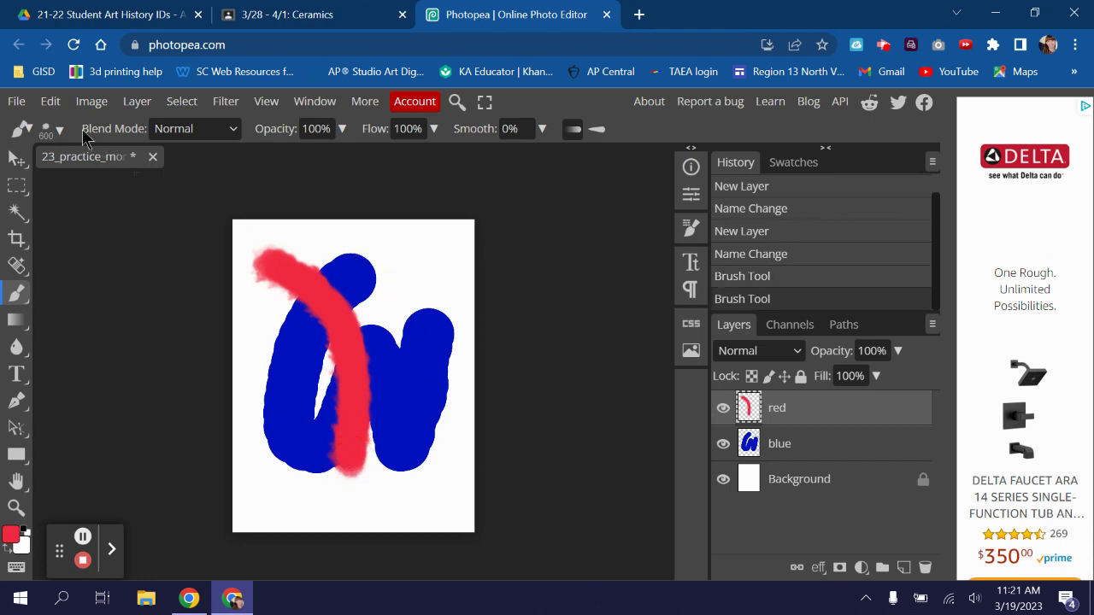
left_click(59, 129)
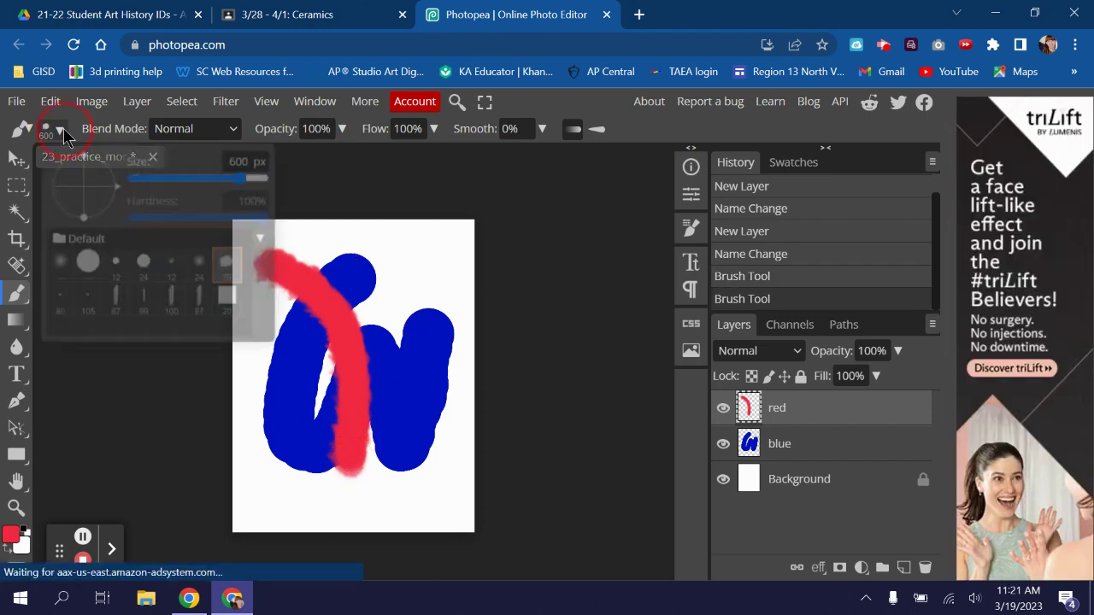
left_click(114, 300)
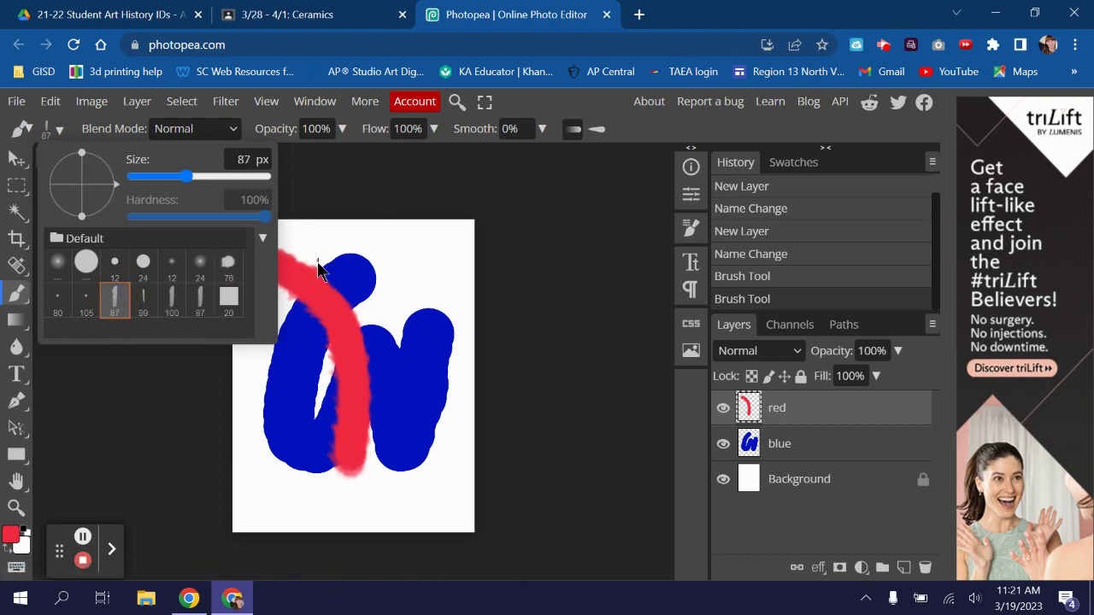
left_click_drag(186, 176, 216, 183)
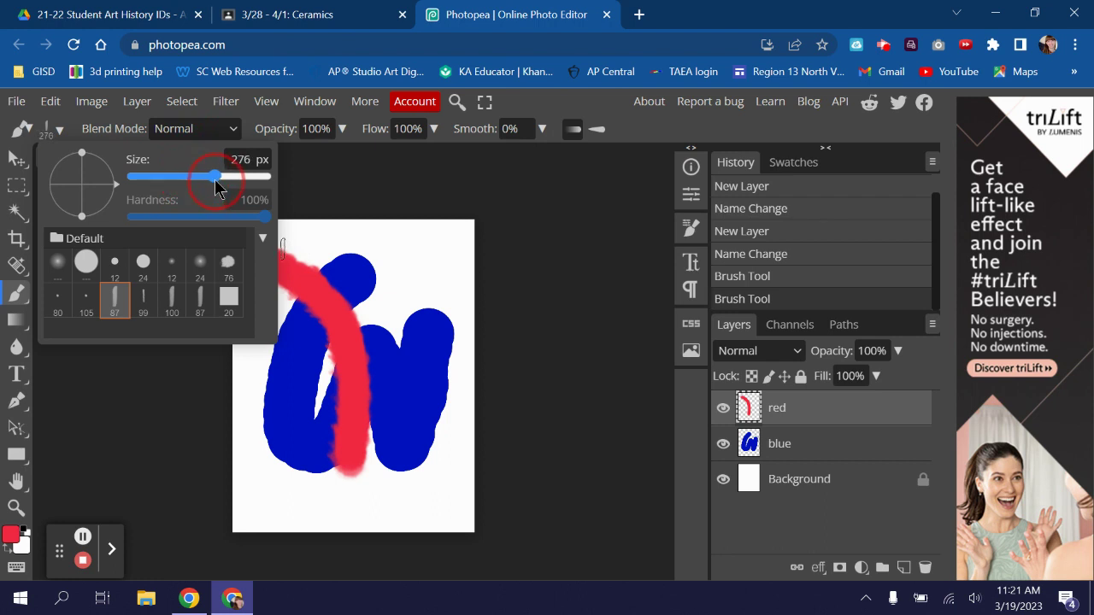
left_click(60, 129)
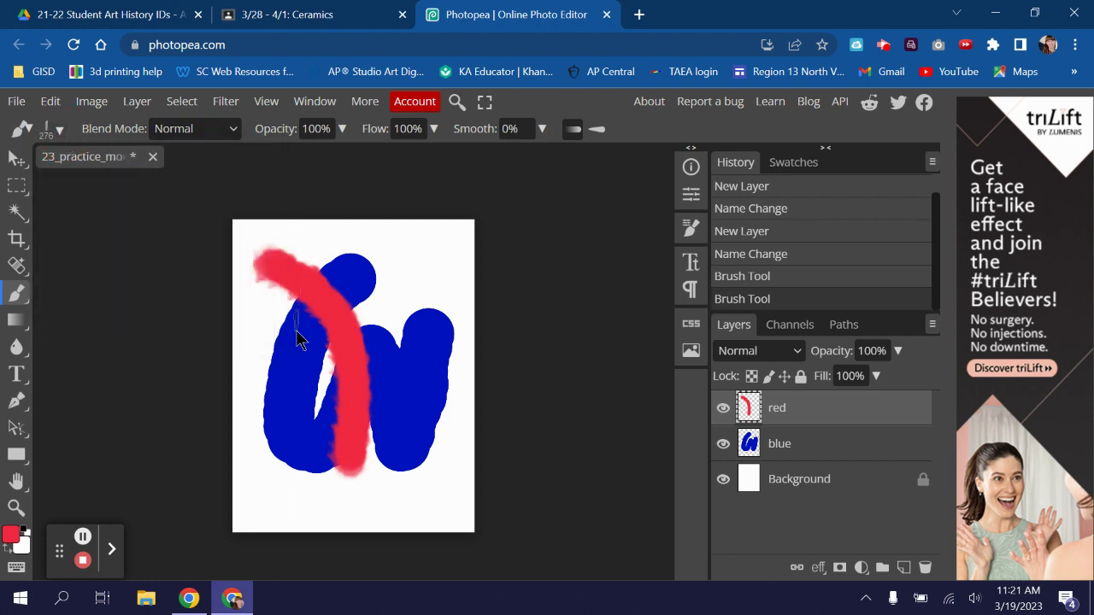
Step: Paint red strokes crossing the middle of the blue shape and a looping scribble over its upper part on the red layer
mouse_move(289, 316)
left_mouse_down()
mouse_move(376, 373)
mouse_move(457, 391)
left_mouse_up()
left_click_drag(431, 427, 260, 378)
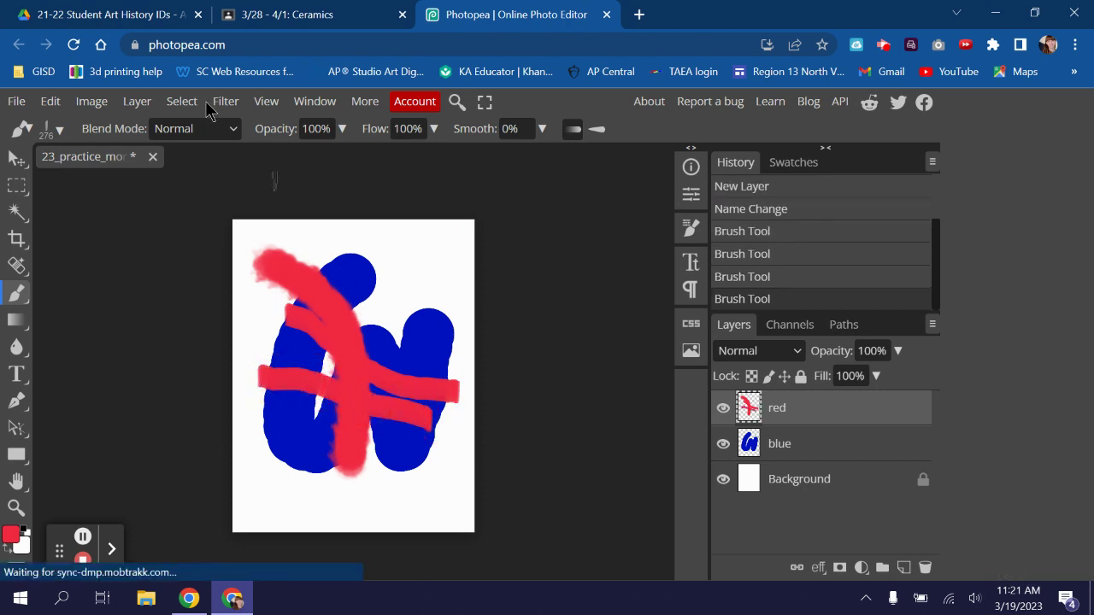
left_click(57, 129)
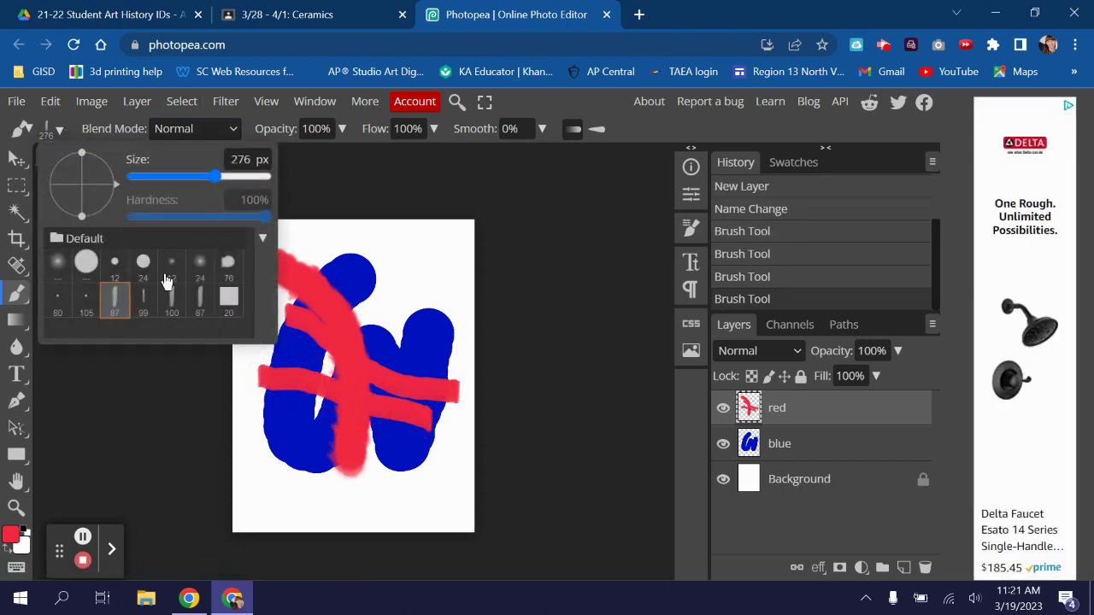
left_click(60, 130)
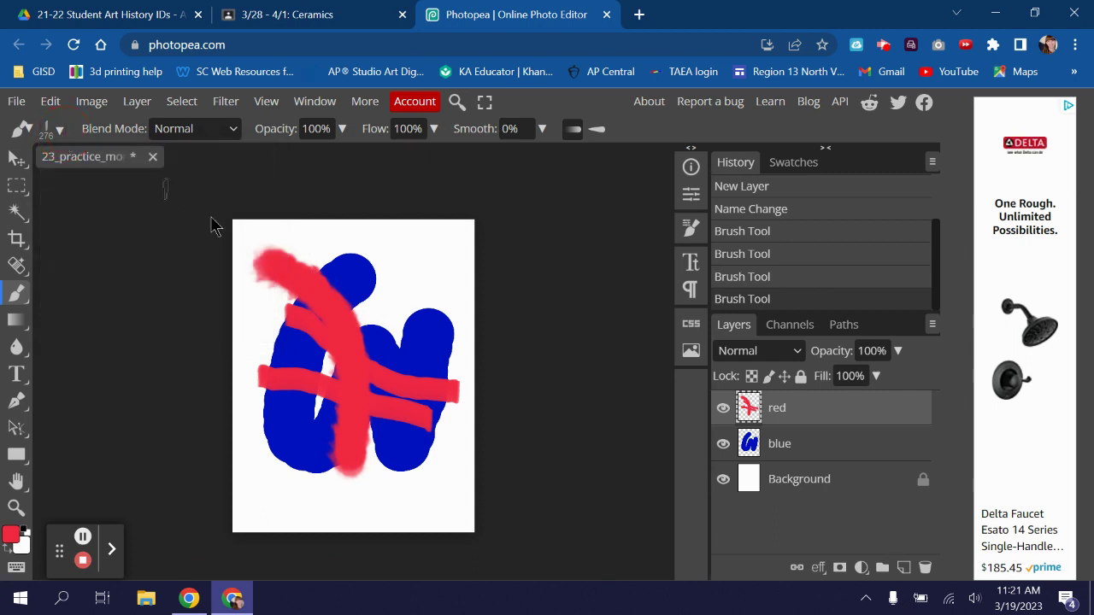
mouse_move(259, 346)
left_mouse_down()
mouse_move(274, 295)
mouse_move(305, 275)
mouse_move(314, 311)
mouse_move(271, 435)
mouse_move(314, 337)
mouse_move(383, 253)
mouse_move(402, 252)
mouse_move(394, 326)
mouse_move(418, 329)
mouse_move(423, 312)
mouse_move(411, 301)
mouse_move(312, 297)
mouse_move(318, 251)
mouse_move(361, 234)
mouse_move(434, 357)
left_mouse_up()
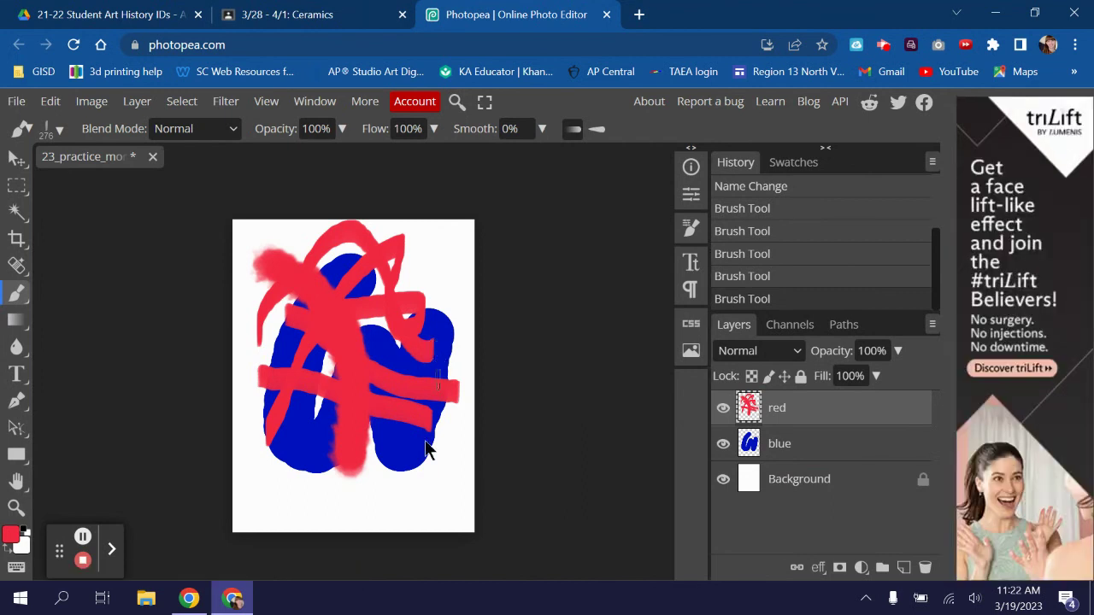
Step: Choose the hard round brush tip and paint a curling red stroke along the lower part of the blue shape
left_click(60, 132)
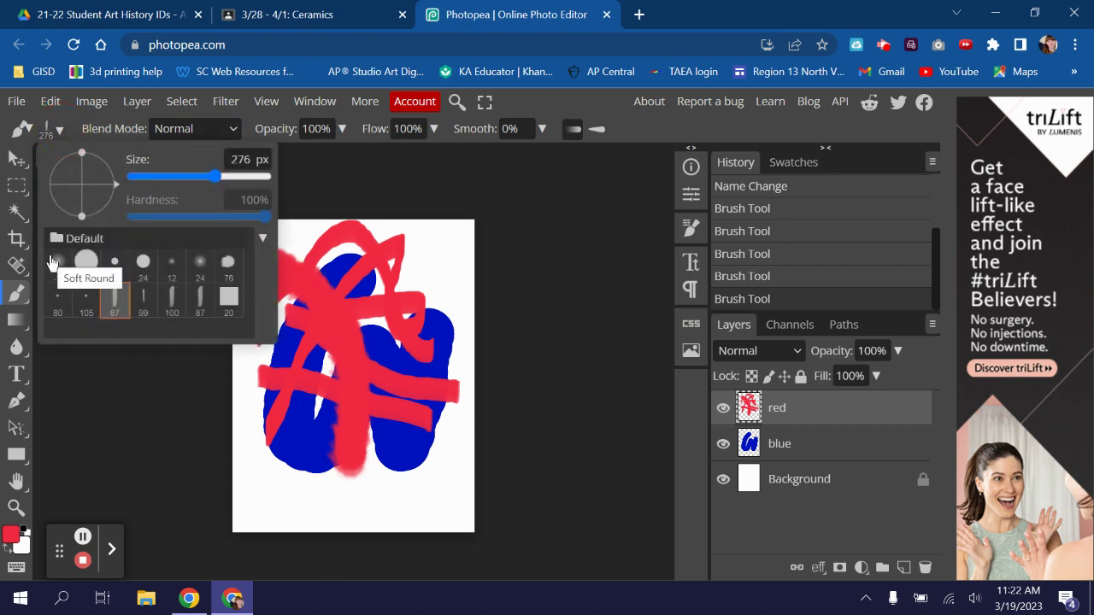
left_click(86, 265)
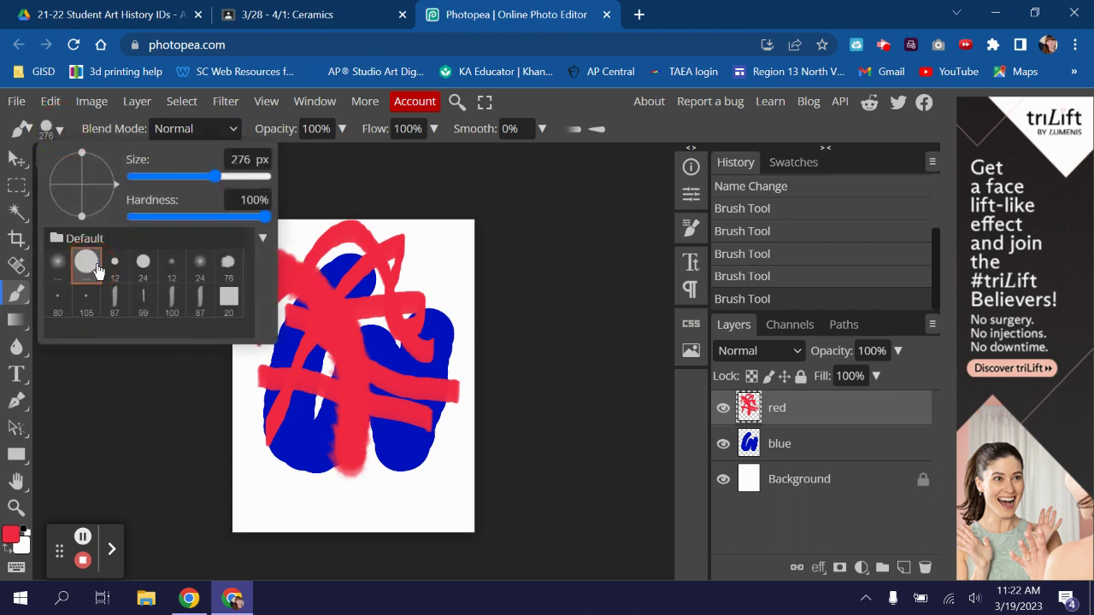
left_click(49, 129)
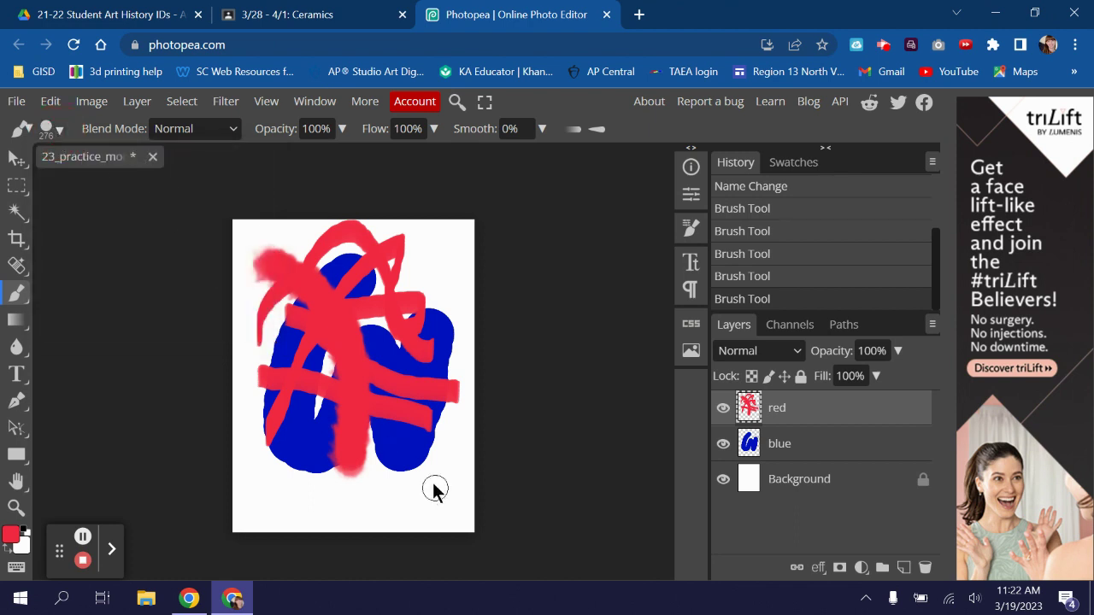
mouse_move(422, 444)
left_mouse_down()
mouse_move(424, 471)
mouse_move(408, 450)
mouse_move(326, 461)
mouse_move(325, 439)
left_mouse_up()
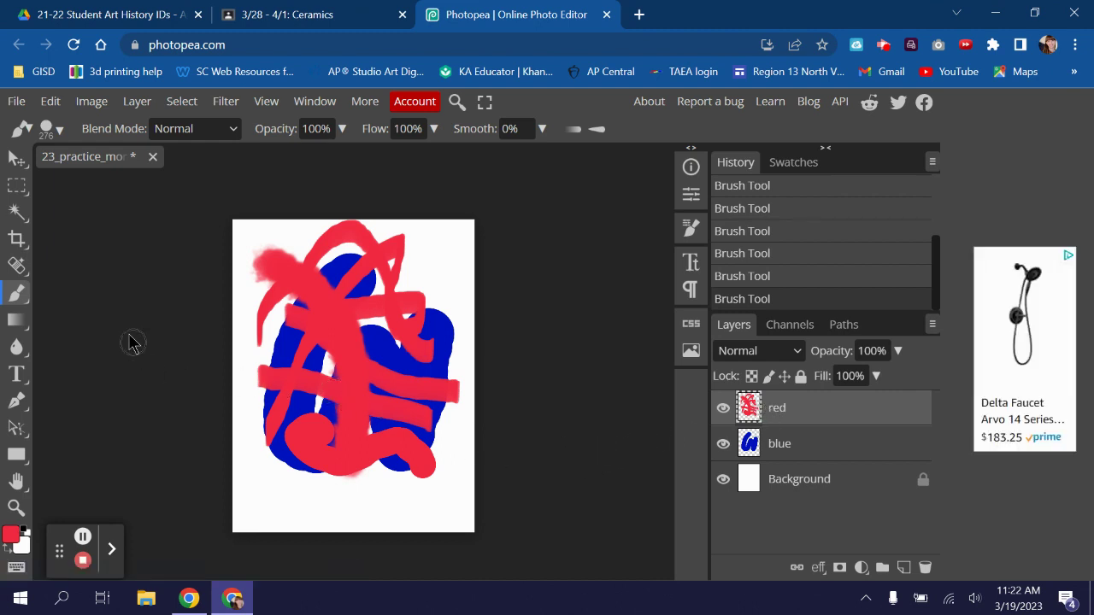
Step: Switch to the Eraser Tool and enlarge its tip to 600 px
left_click(15, 298)
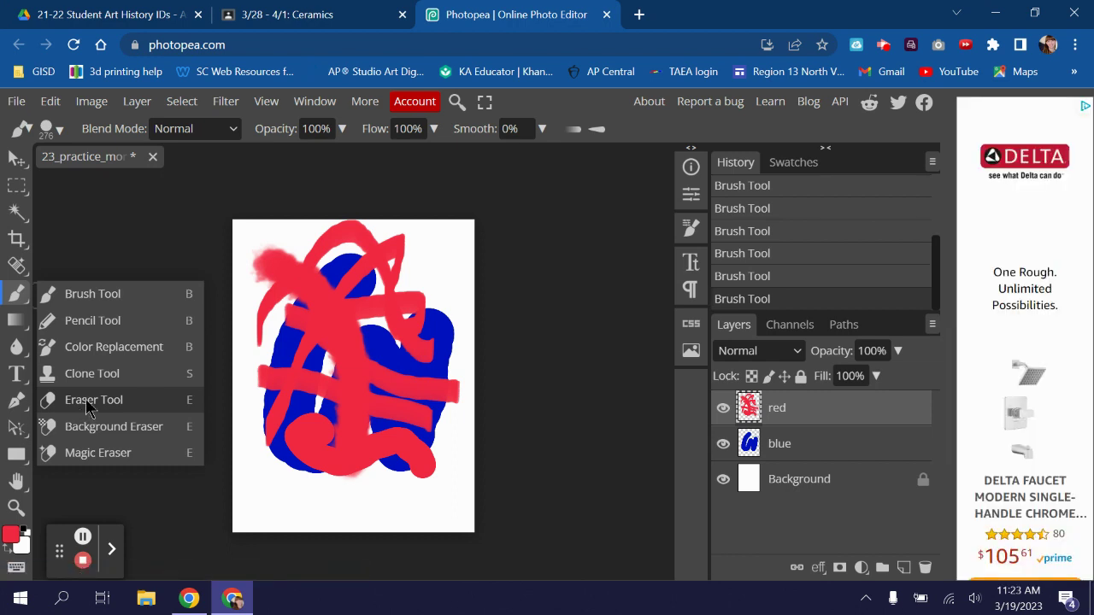
left_click(90, 400)
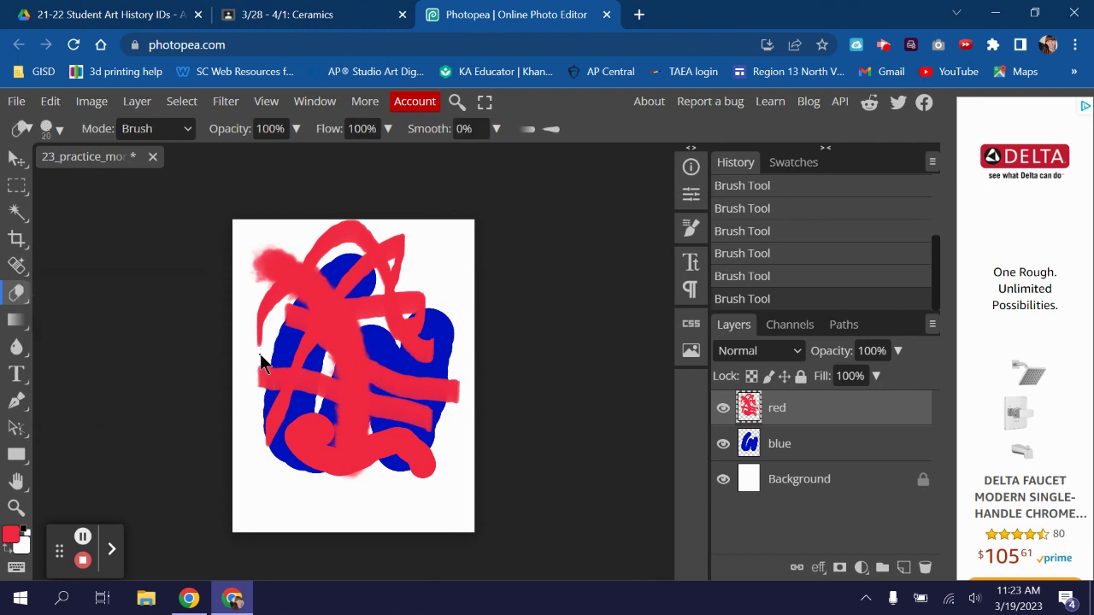
key("bracketright")
key("bracketright")
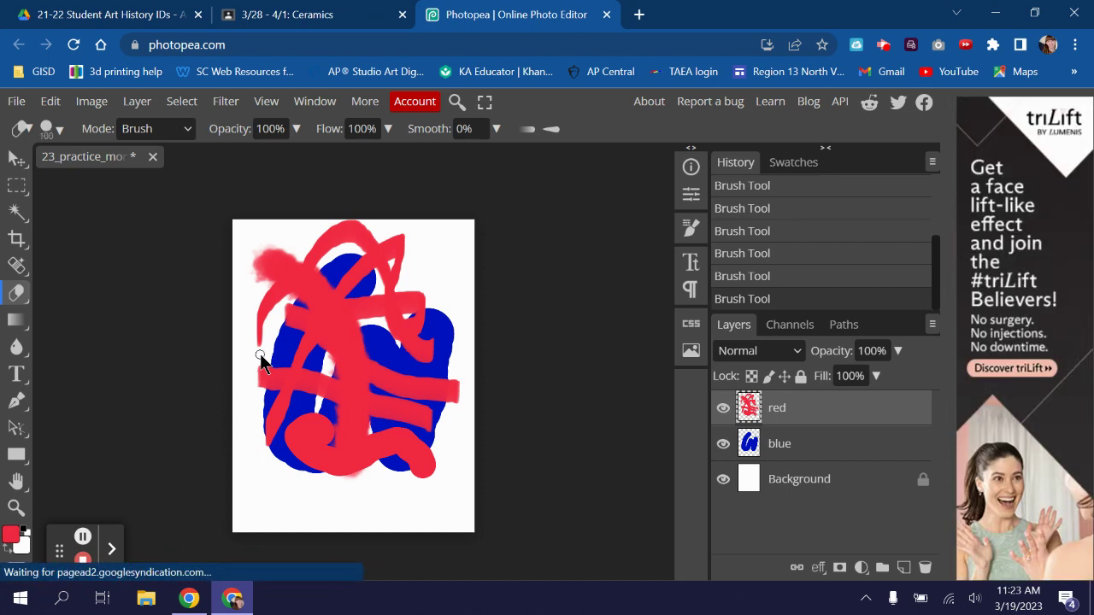
key("bracketright")
key("bracketright")
key("bracketright")
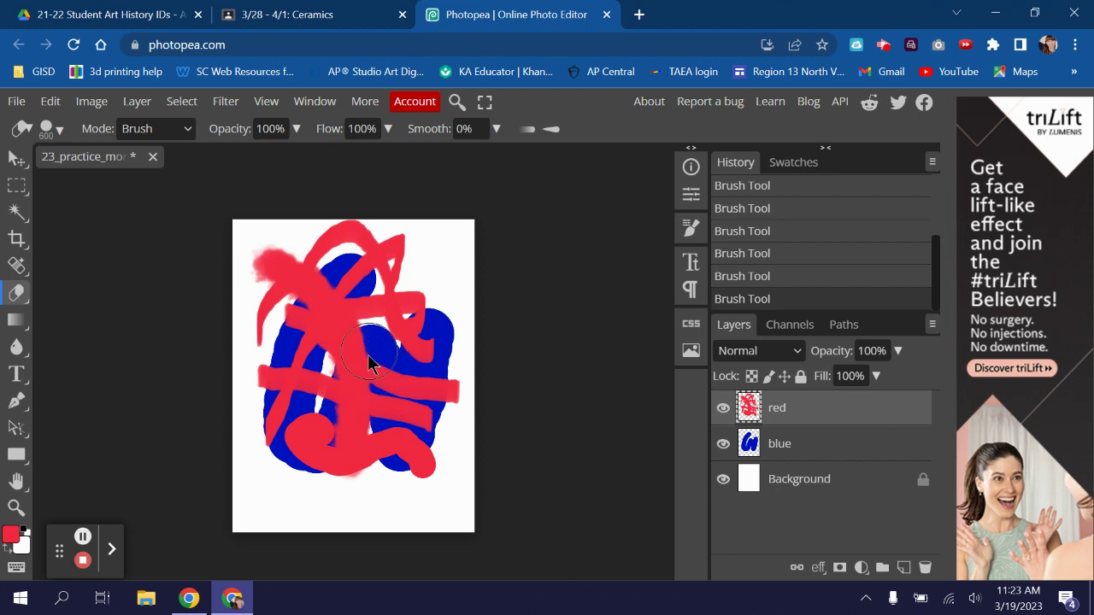
Step: Make the blue layer active and erase the middle of the blue shape between the red strokes
left_click(800, 448)
left_click_drag(361, 338, 376, 389)
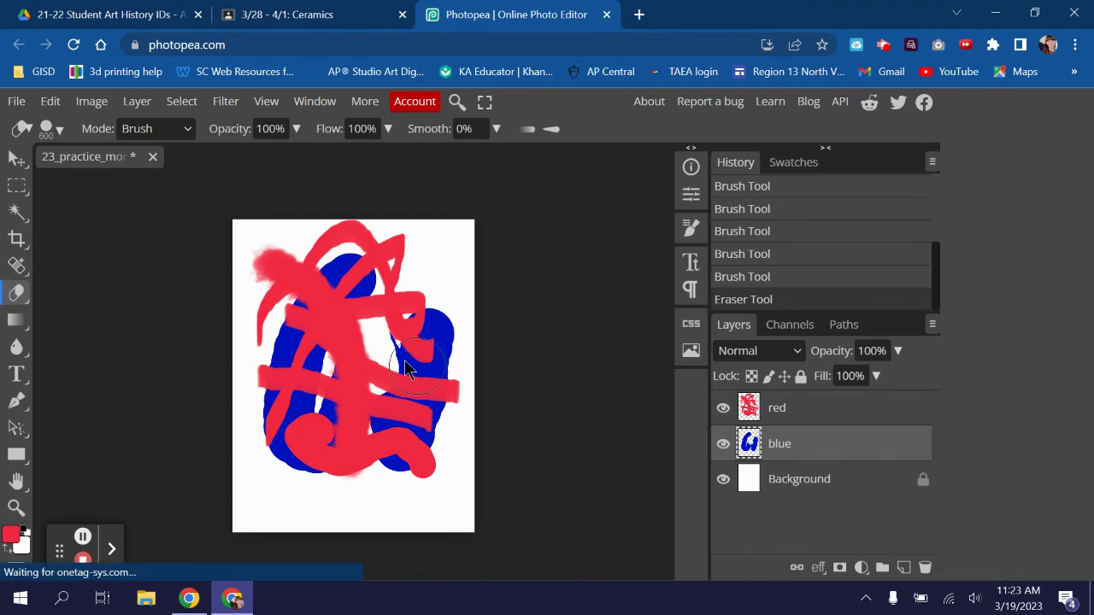
left_click_drag(379, 345, 378, 340)
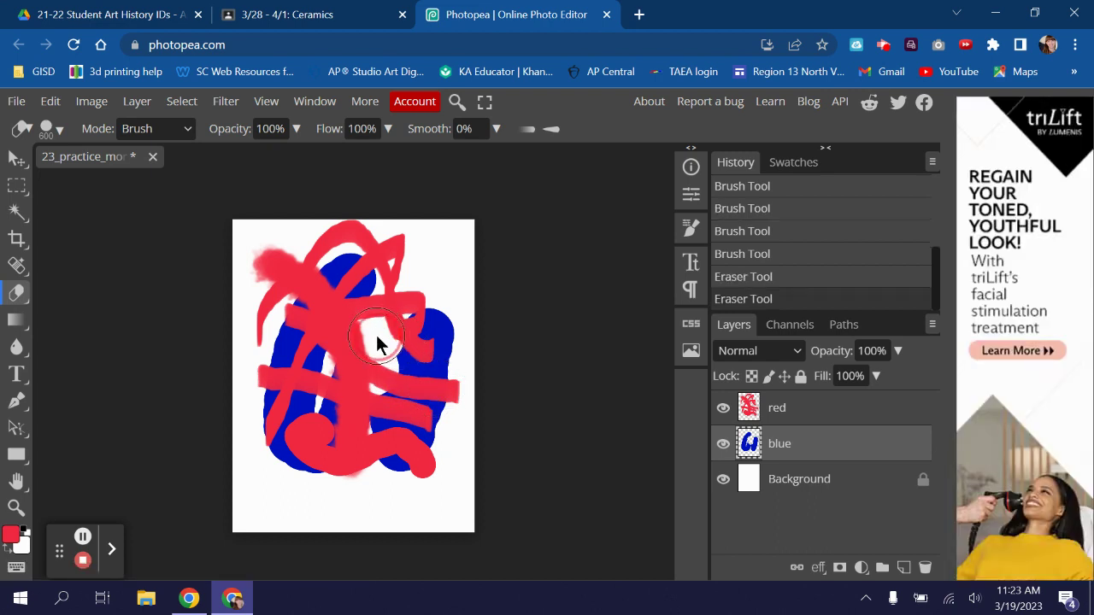
Step: Make the red layer active and erase the ends of the red strokes along the blue shape's left edge
left_click(794, 411)
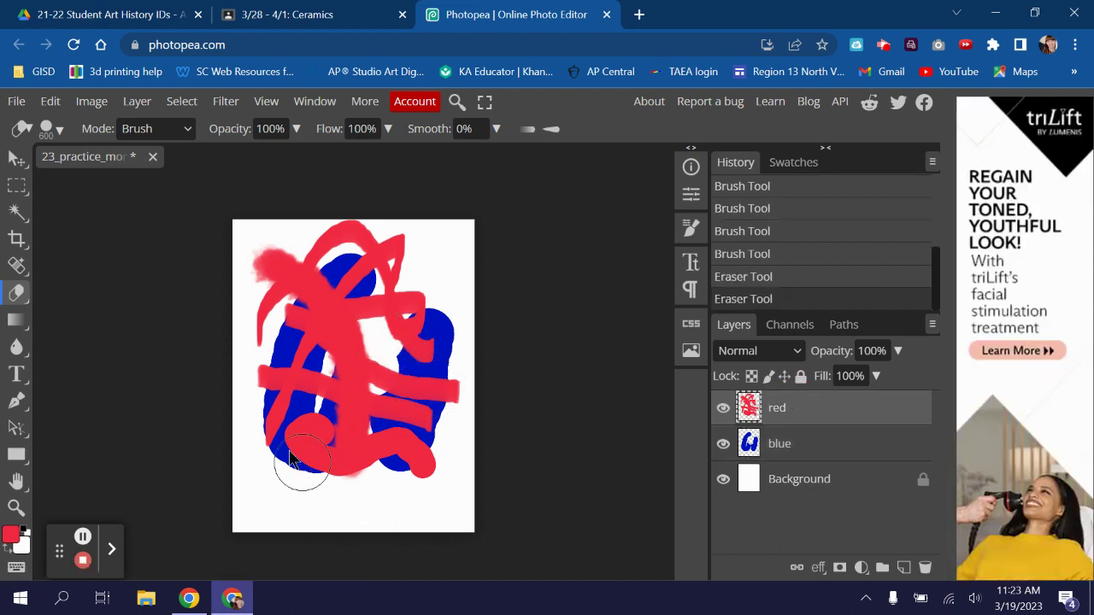
left_click_drag(242, 368, 268, 511)
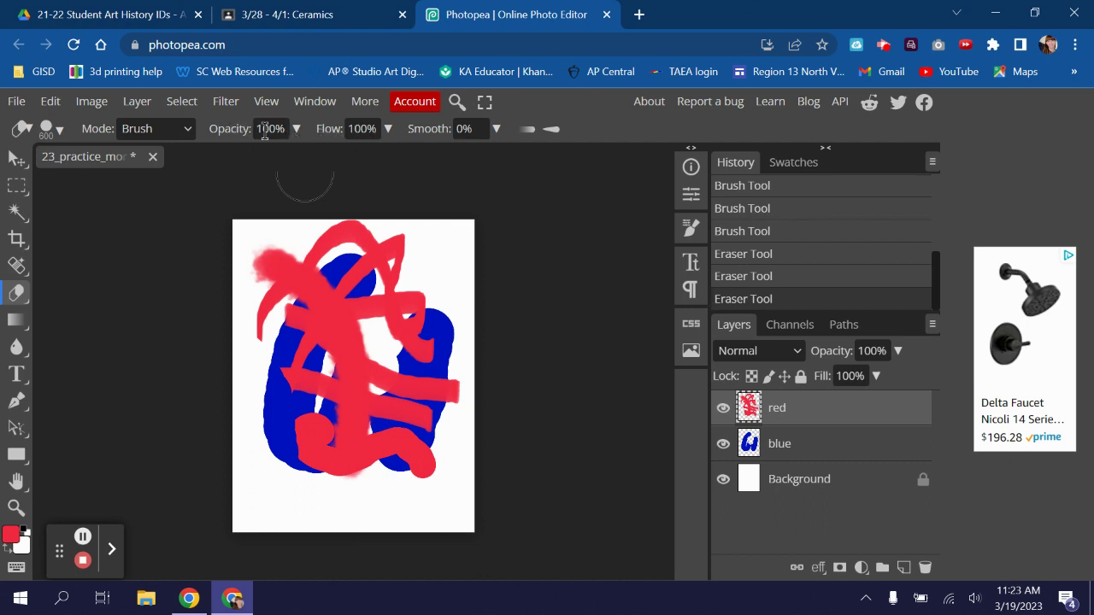
Step: Lower the eraser opacity to 16%
left_click(296, 128)
left_click(222, 158)
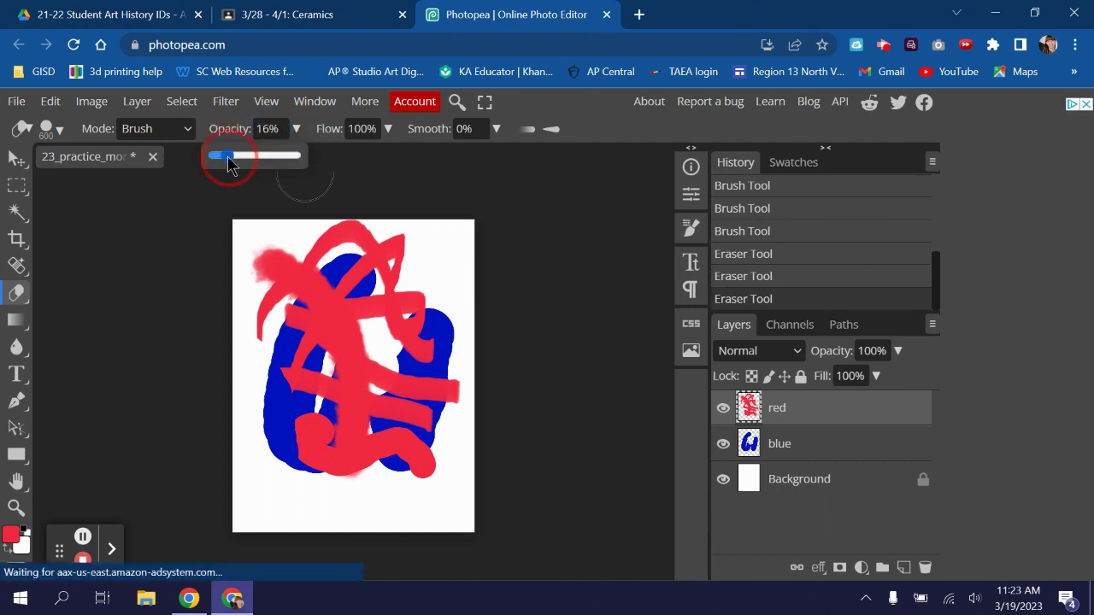
left_click(295, 130)
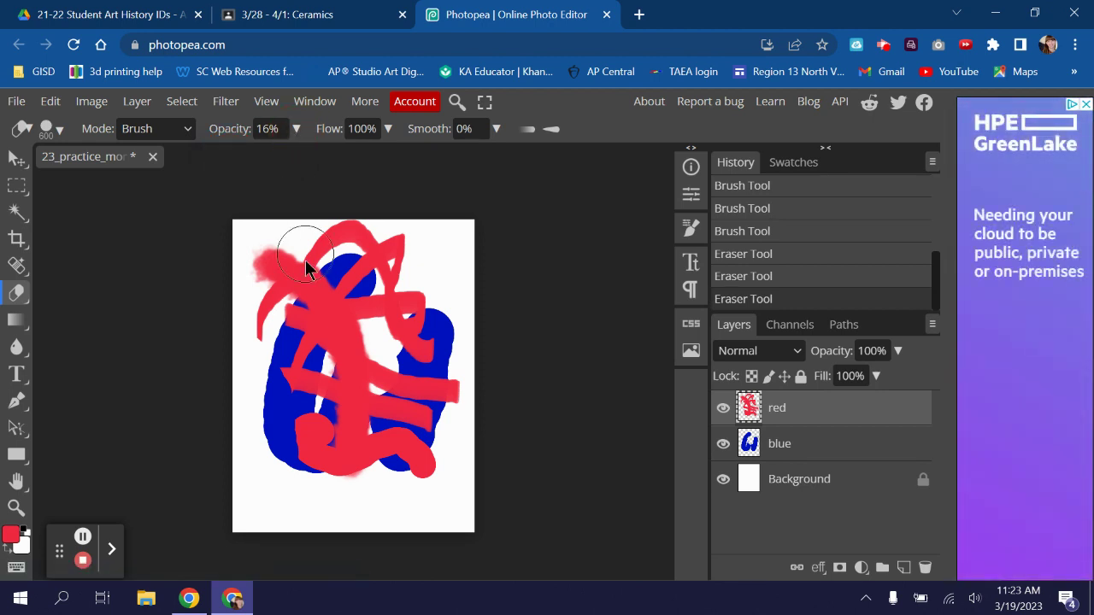
Step: Try partially erasing the upper-left red strokes with the hard-edged eraser, and undo those eraser strokes
mouse_move(300, 257)
left_mouse_down()
mouse_move(312, 281)
mouse_move(287, 369)
mouse_move(264, 366)
mouse_move(268, 260)
mouse_move(255, 232)
mouse_move(275, 309)
mouse_move(256, 403)
mouse_move(291, 310)
mouse_move(273, 245)
left_mouse_up()
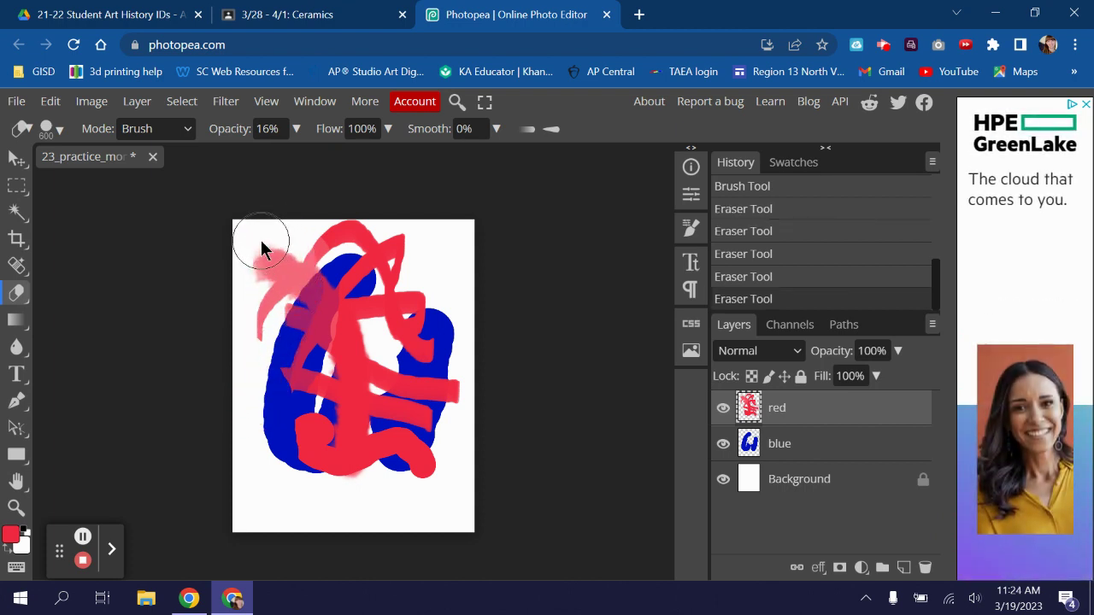
key("ctrl+z")
key("ctrl+z")
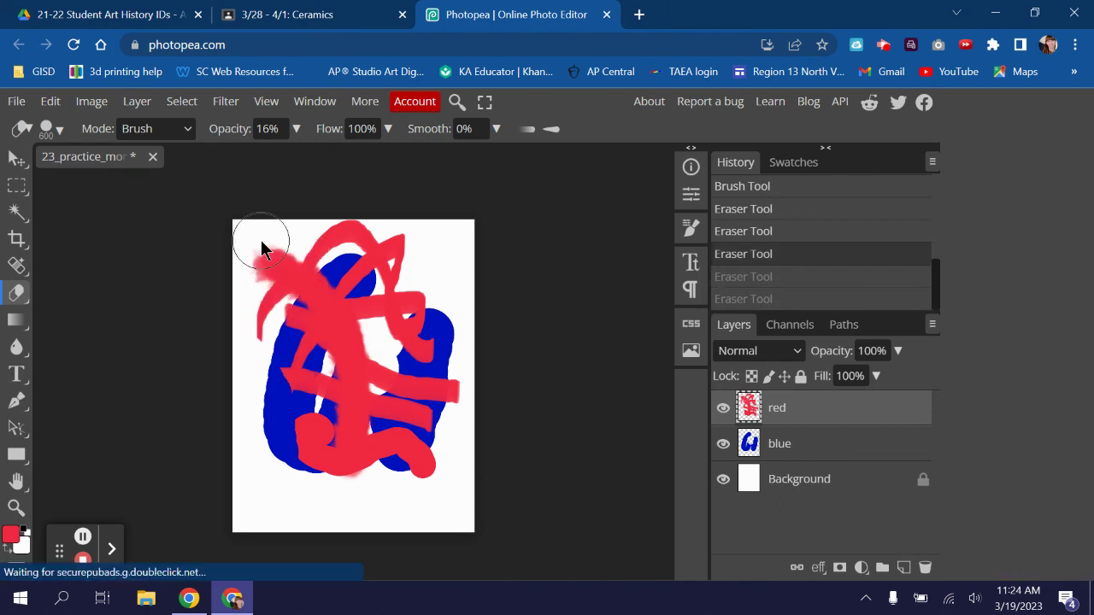
Step: Set the eraser hardness to 0% and its size to 800 px
left_click(60, 130)
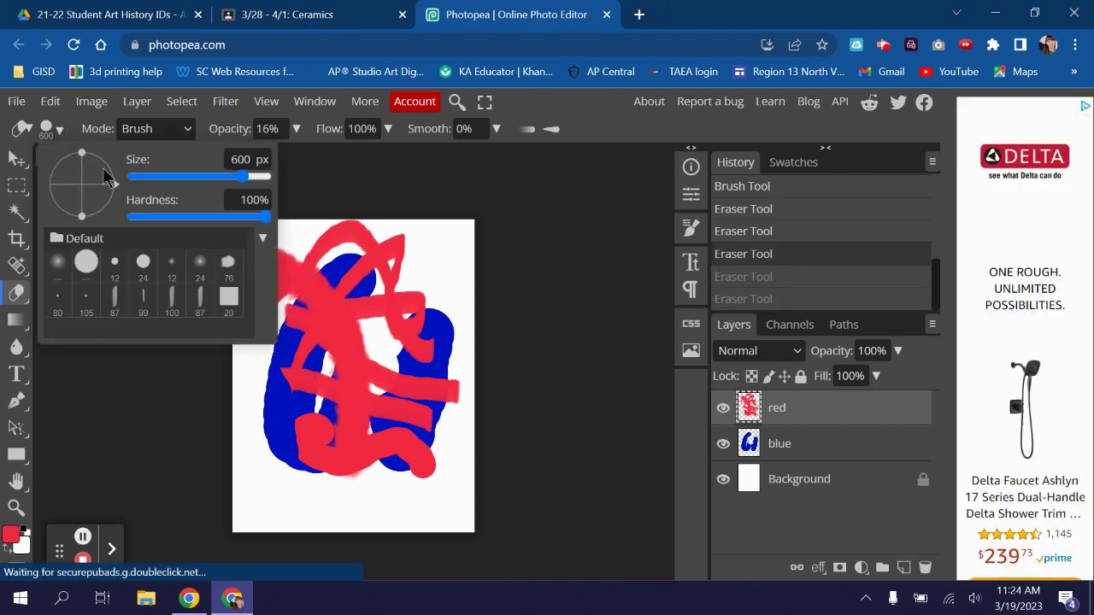
left_click_drag(263, 216, 108, 225)
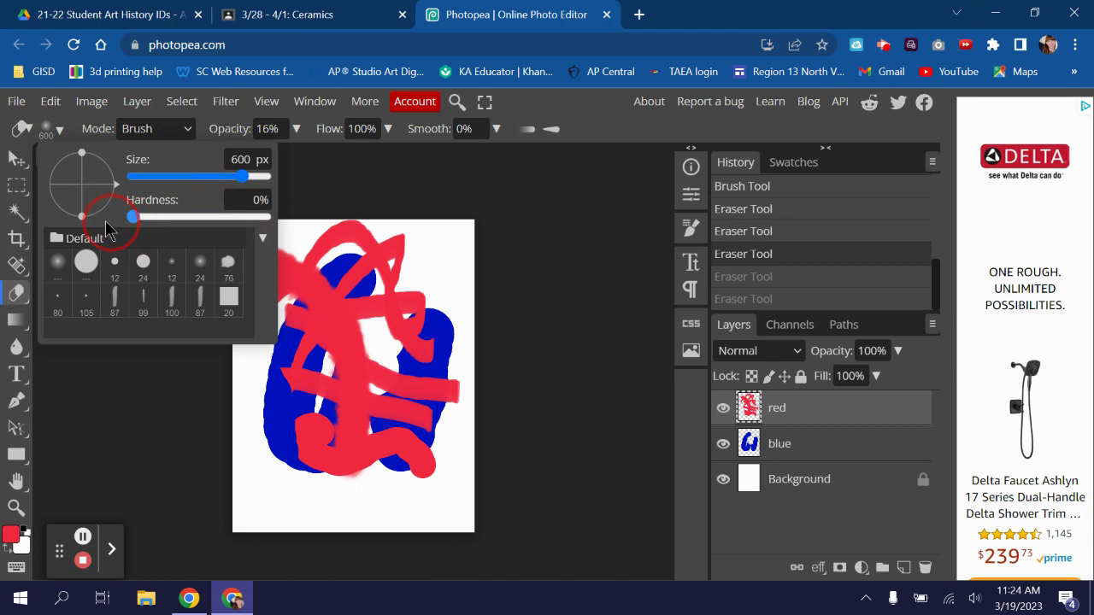
left_click(61, 127)
key("bracketright")
key("bracketright")
Step: Fade the red strokes in the upper-left part of the artwork with repeated soft eraser passes at 16% opacity
left_click_drag(275, 254, 250, 381)
mouse_move(285, 244)
left_mouse_down()
mouse_move(292, 323)
mouse_move(269, 388)
mouse_move(245, 413)
left_mouse_up()
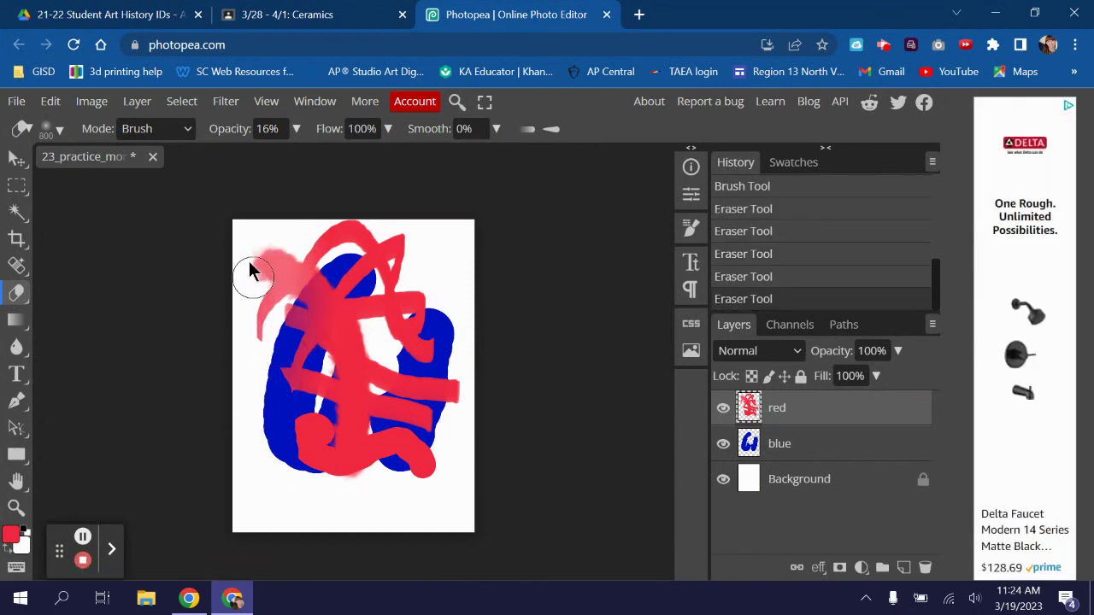
mouse_move(256, 242)
left_mouse_down()
mouse_move(254, 329)
mouse_move(228, 390)
left_mouse_up()
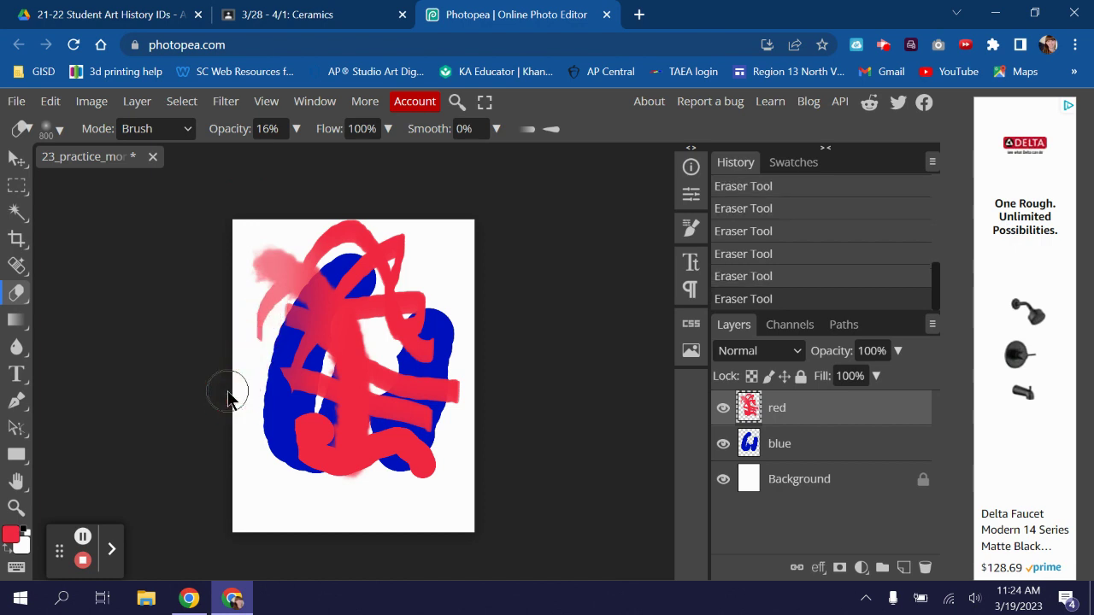
mouse_move(310, 220)
left_mouse_down()
mouse_move(319, 294)
mouse_move(278, 390)
left_mouse_up()
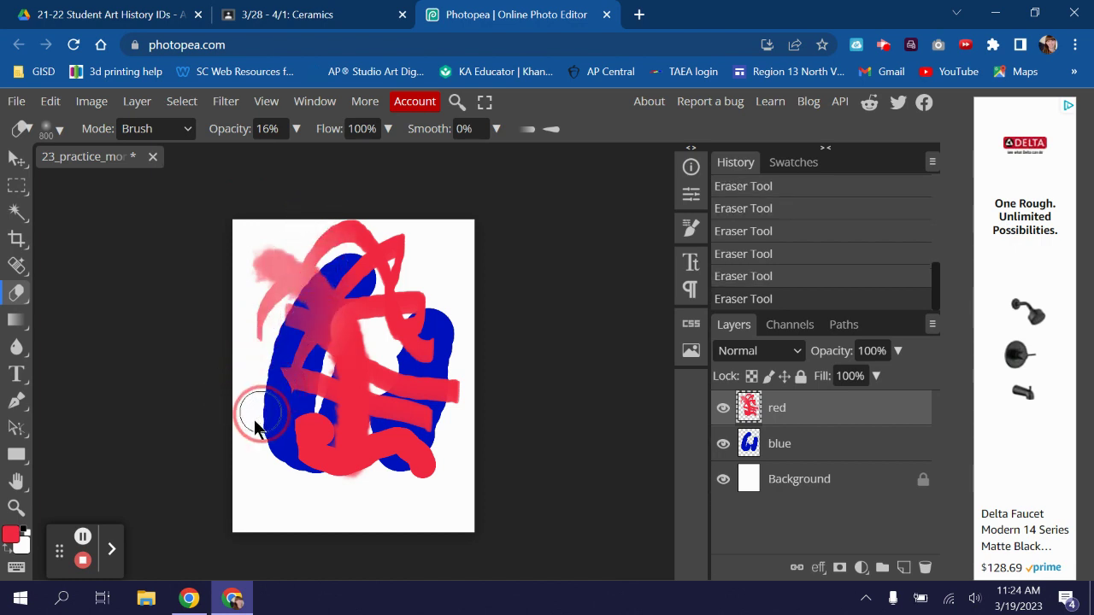
left_click_drag(264, 251, 240, 192)
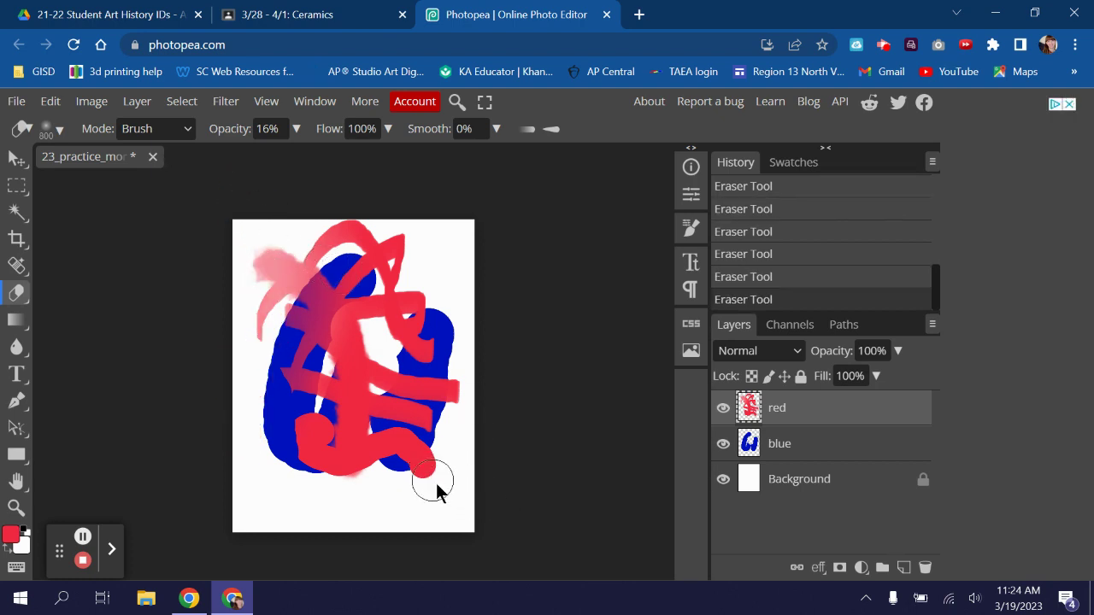
Step: Fade the red stroke along the bottom of the artwork toward its right end with soft eraser passes
mouse_move(439, 490)
left_mouse_down()
mouse_move(404, 453)
mouse_move(372, 460)
mouse_move(343, 501)
mouse_move(294, 527)
left_mouse_up()
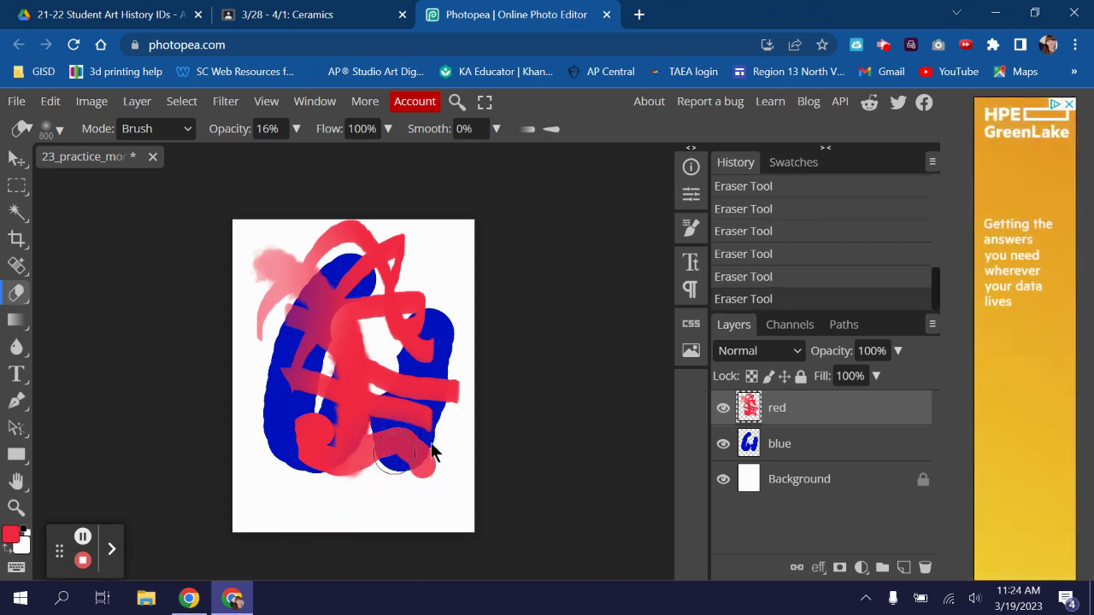
left_click_drag(438, 466, 399, 484)
mouse_move(456, 438)
left_mouse_down()
mouse_move(434, 492)
mouse_move(383, 520)
left_mouse_up()
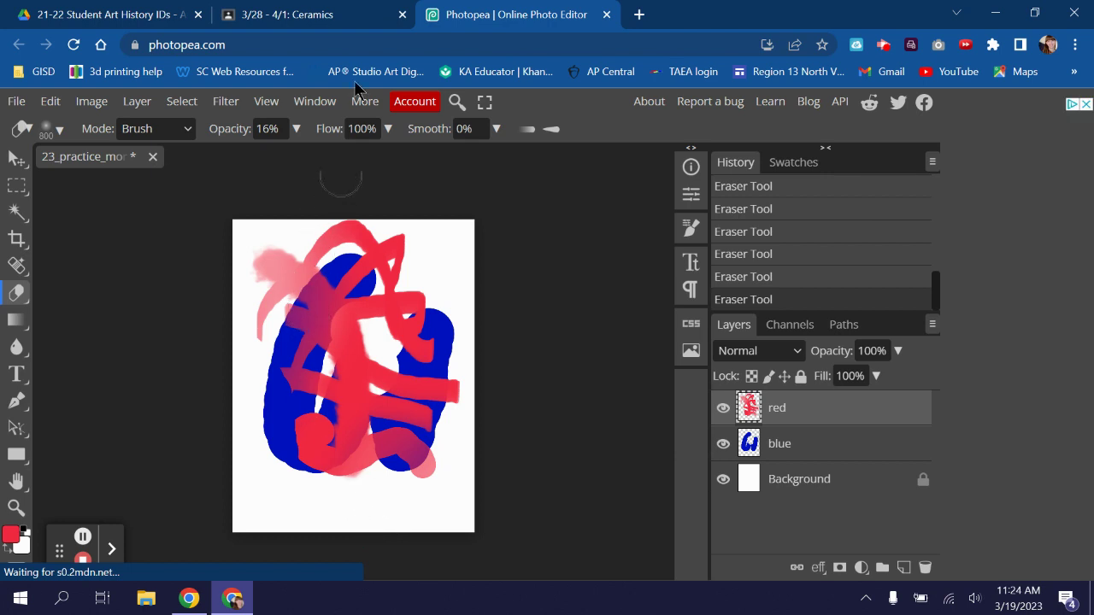
Step: Set the eraser opacity back to 100%
left_click(296, 130)
left_click_drag(227, 155, 318, 159)
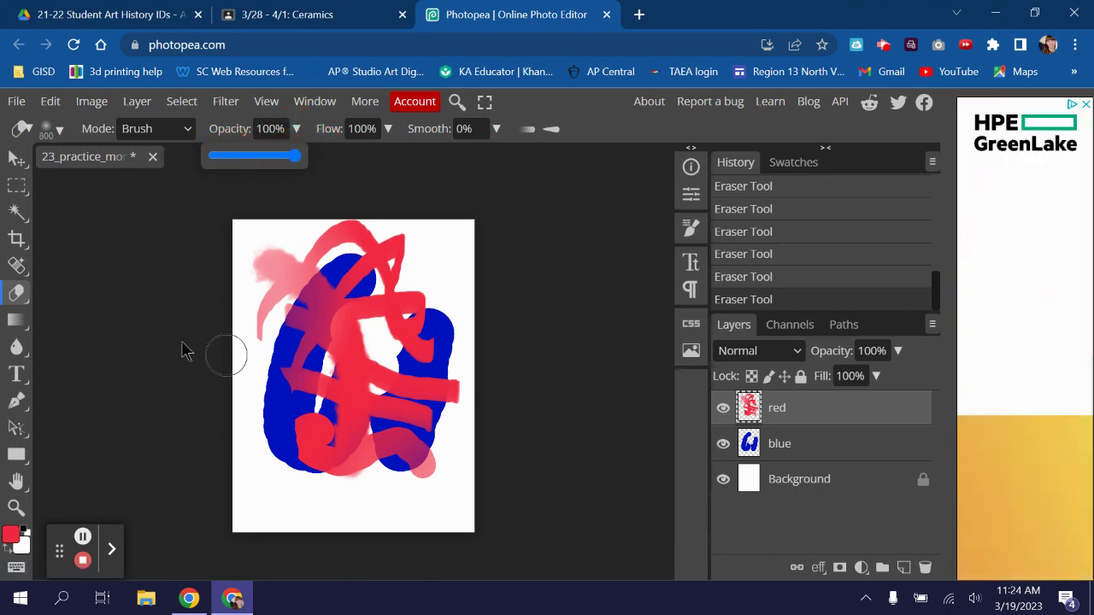
left_click(20, 293)
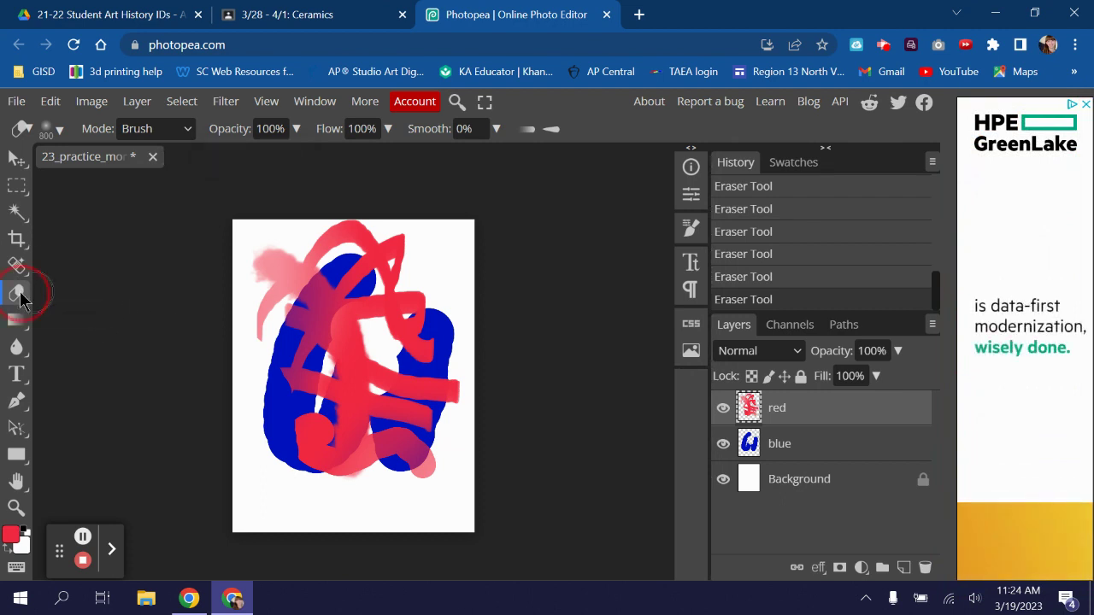
Step: Try a red brush stroke at 14% opacity down the left edge of the artwork on the red layer, and undo it
left_click(47, 296)
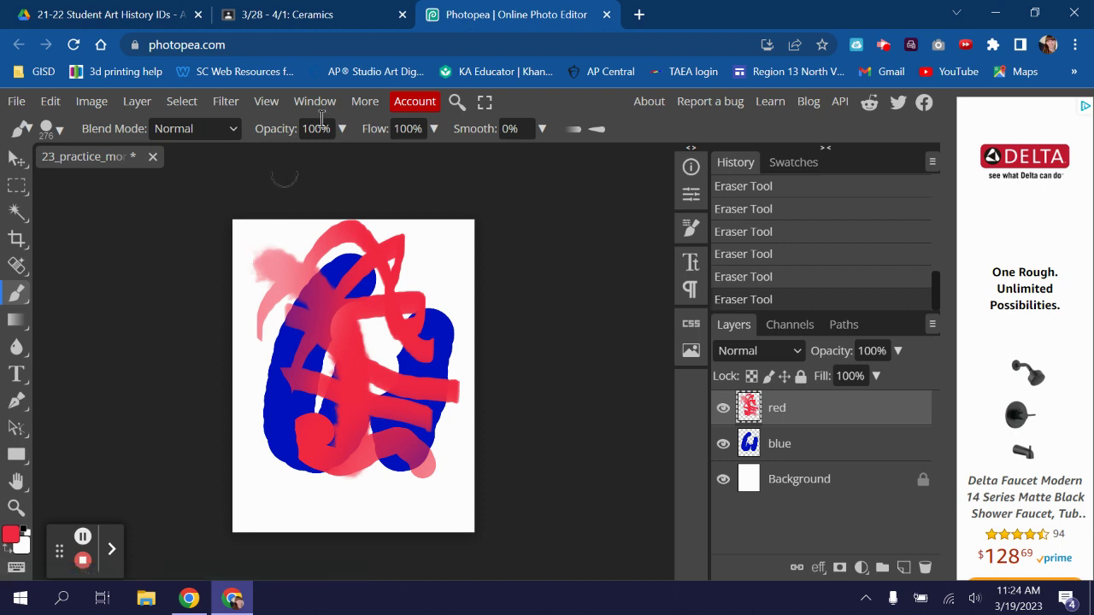
left_click(342, 130)
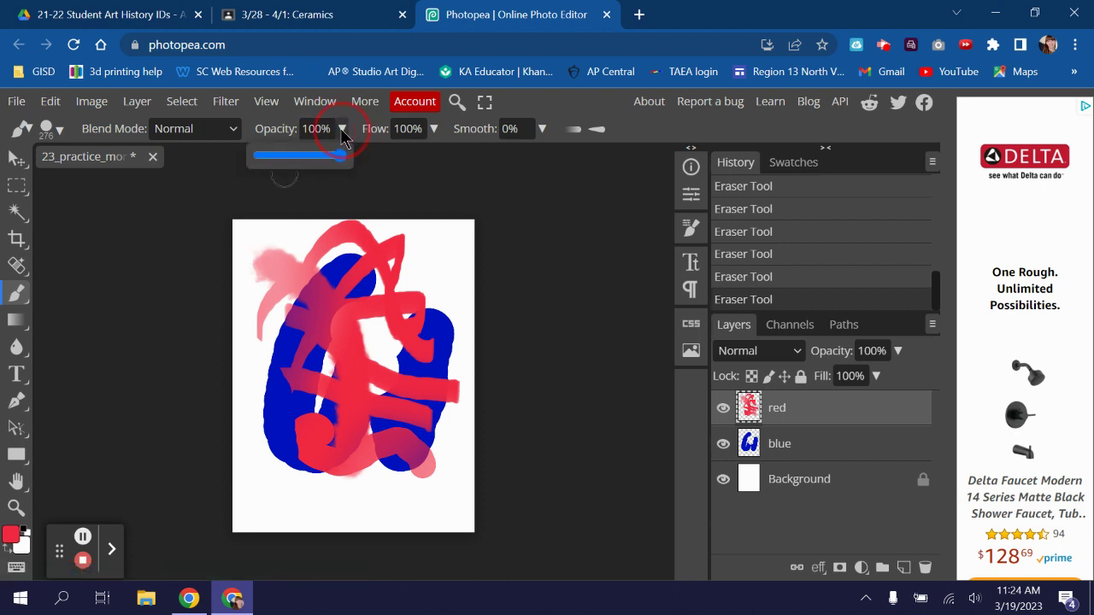
left_click_drag(340, 165, 269, 162)
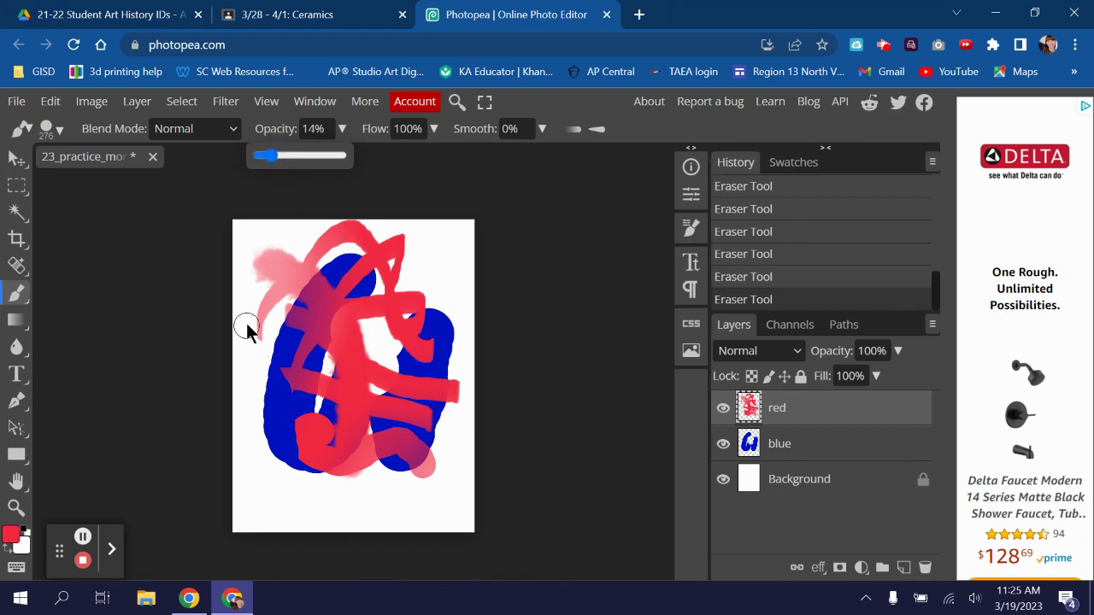
left_click(252, 370)
mouse_move(252, 370)
left_mouse_down()
mouse_move(259, 415)
mouse_move(284, 442)
left_mouse_up()
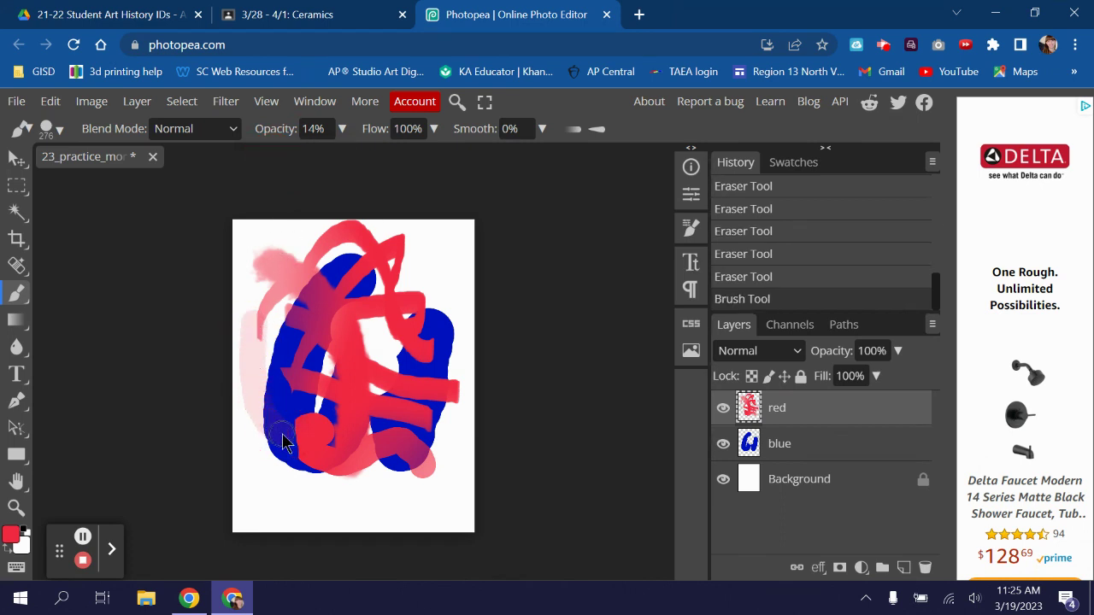
key("ctrl+z")
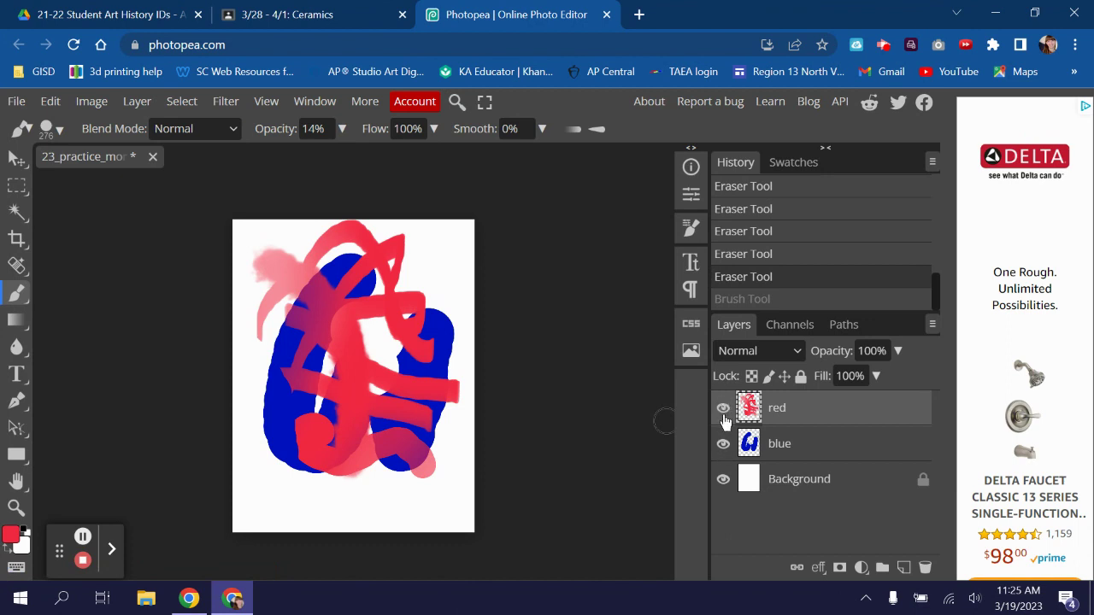
Step: Hide the red layer and show it again
left_click(723, 410)
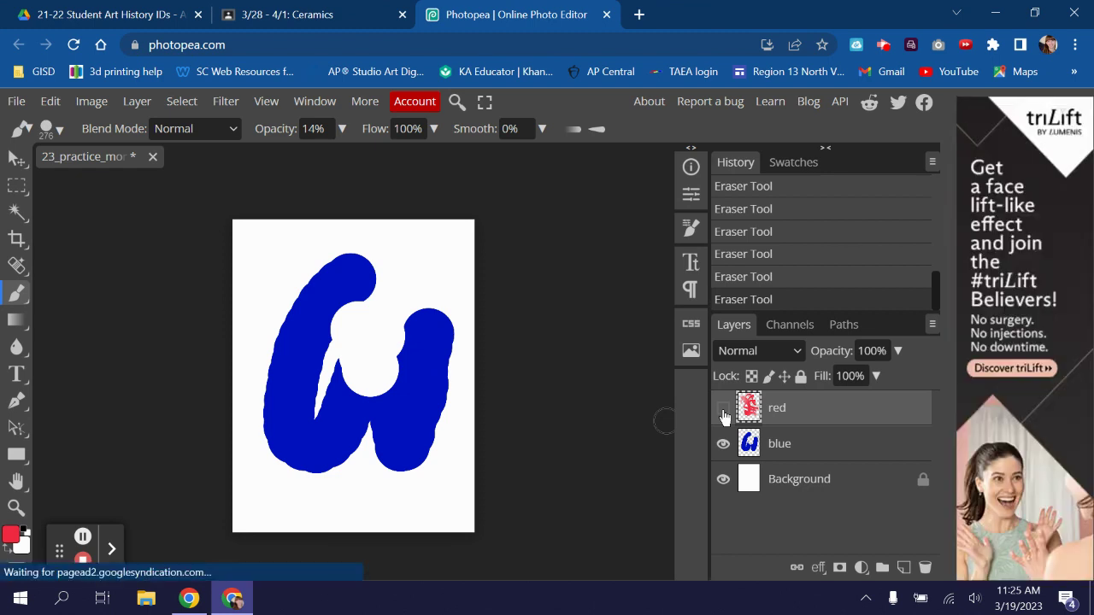
left_click(723, 411)
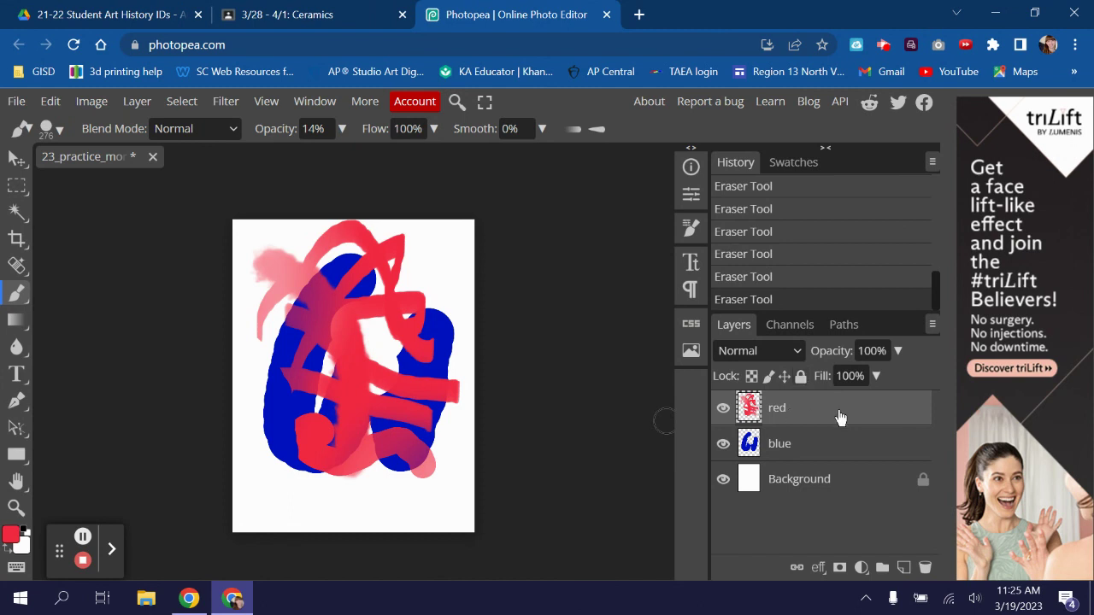
Step: Lock the red layer completely, try to paint on it with the brush, and unlock it
left_click(800, 377)
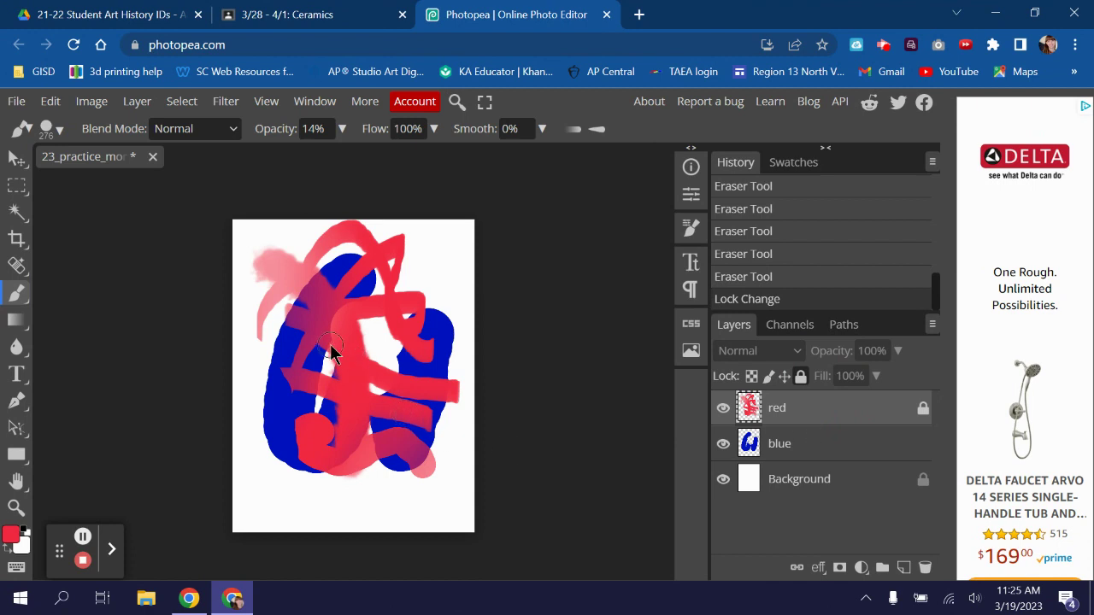
left_click(357, 315)
left_click(376, 340)
left_click(344, 393)
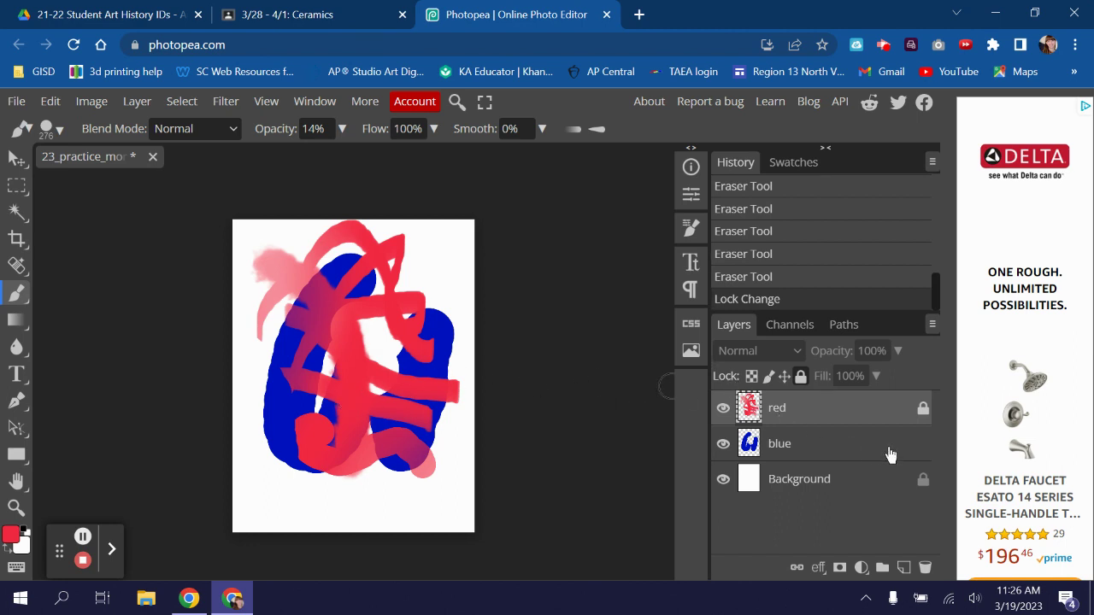
left_click(922, 410)
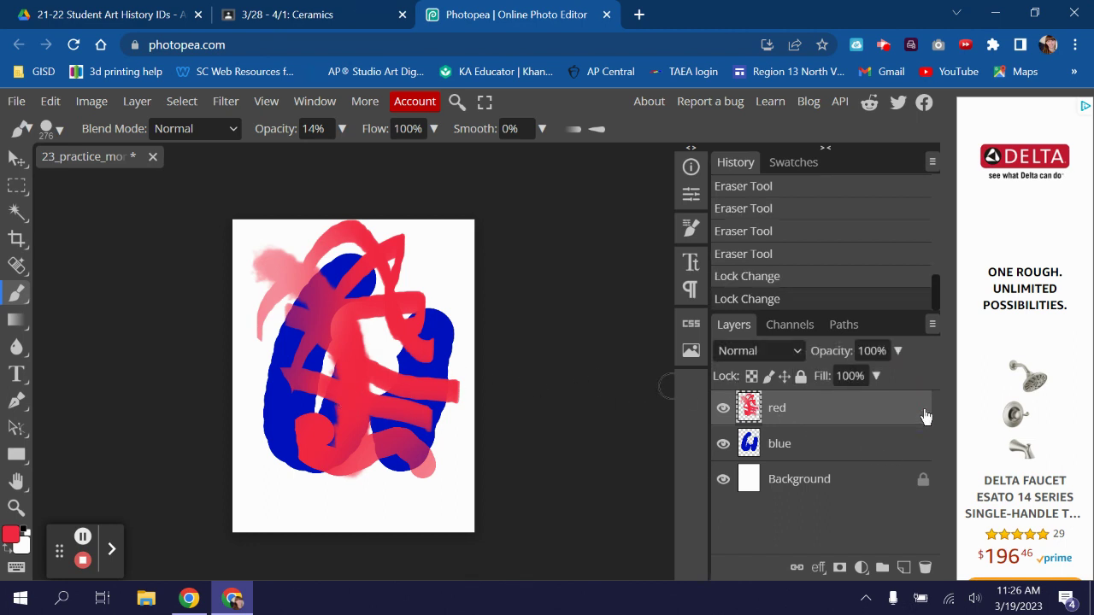
Step: Hide the red layer and select the painted shape on the blue layer with the Magic Wand
left_click(828, 456)
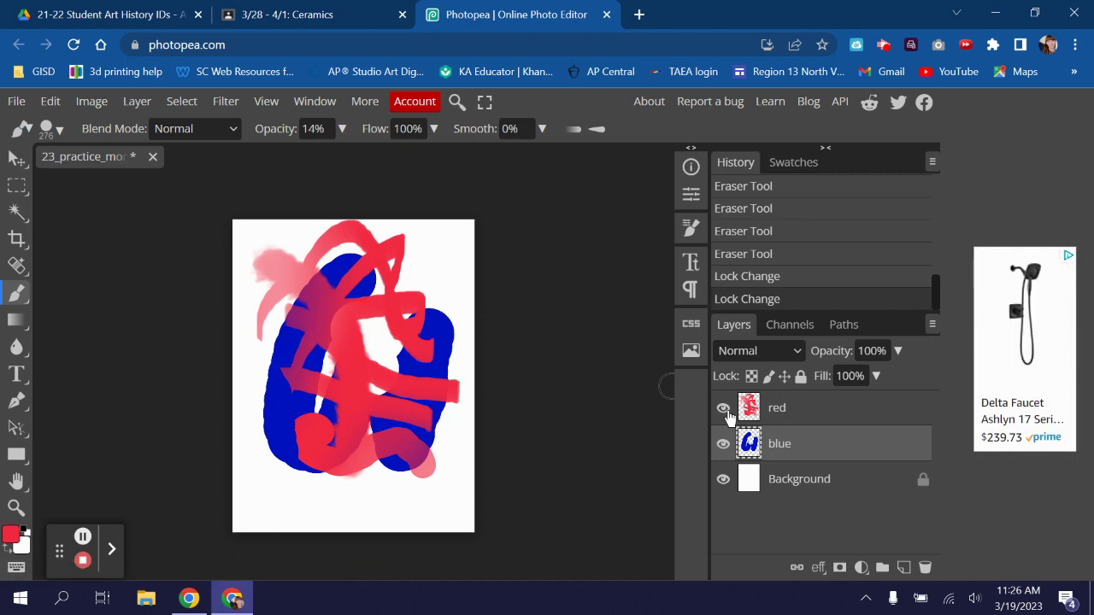
left_click(723, 409)
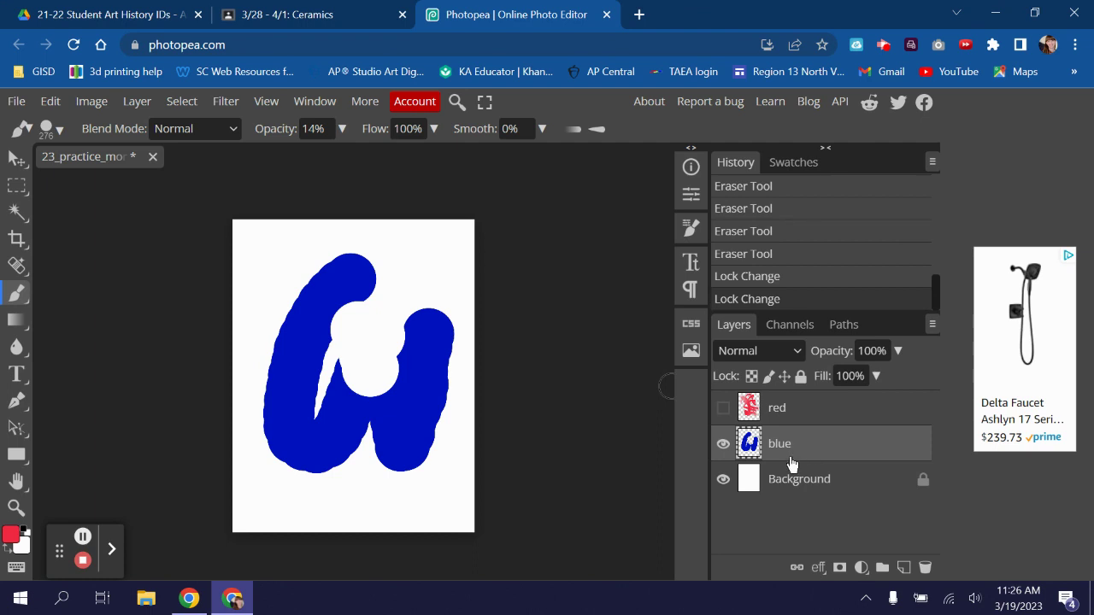
left_click(15, 214)
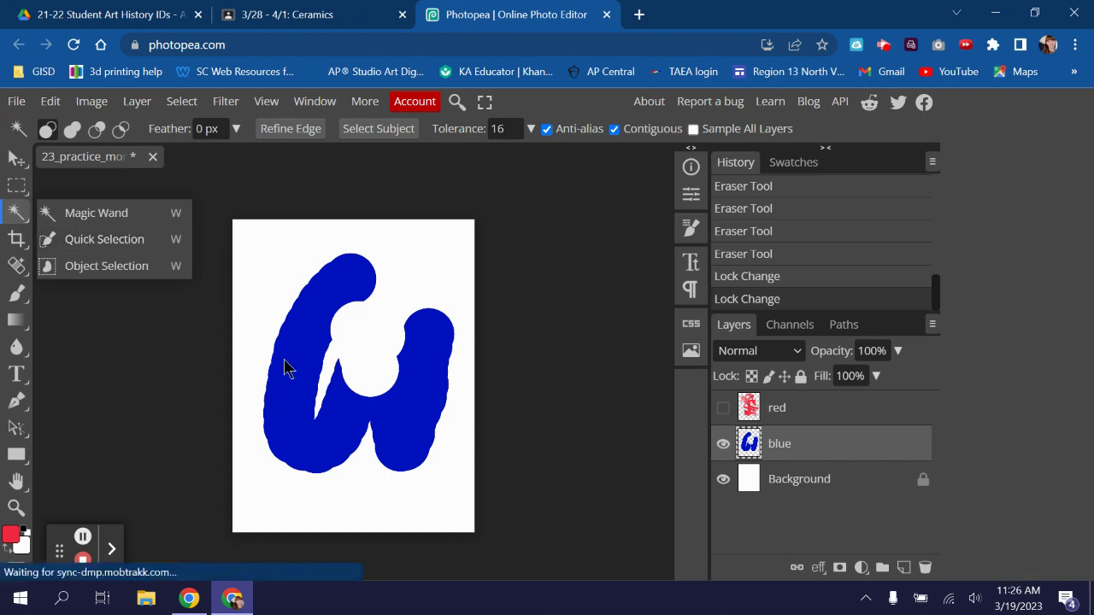
left_click(124, 214)
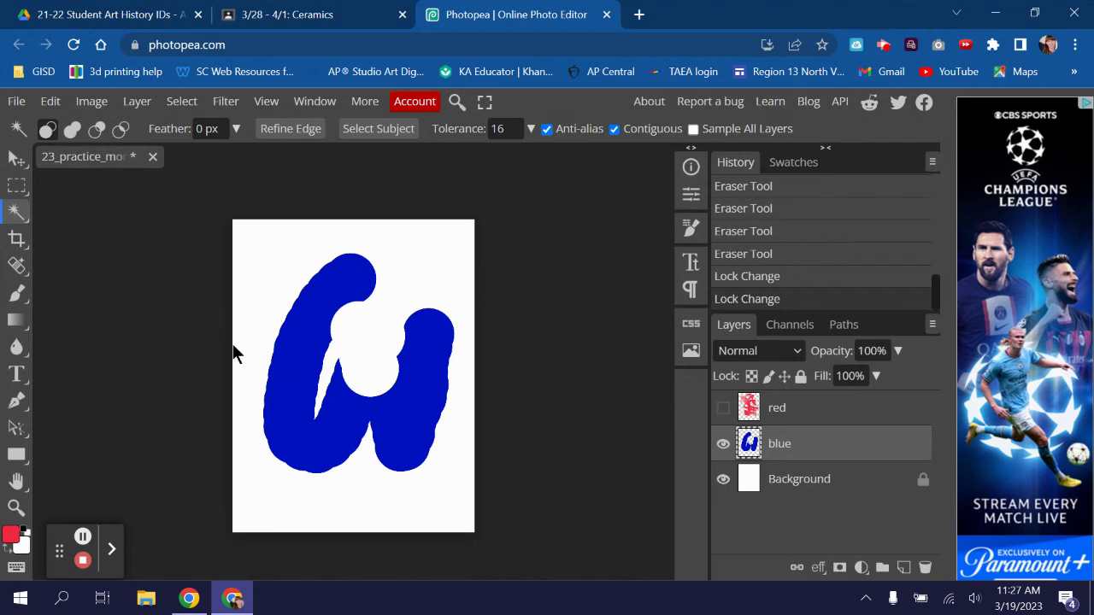
left_click(303, 404)
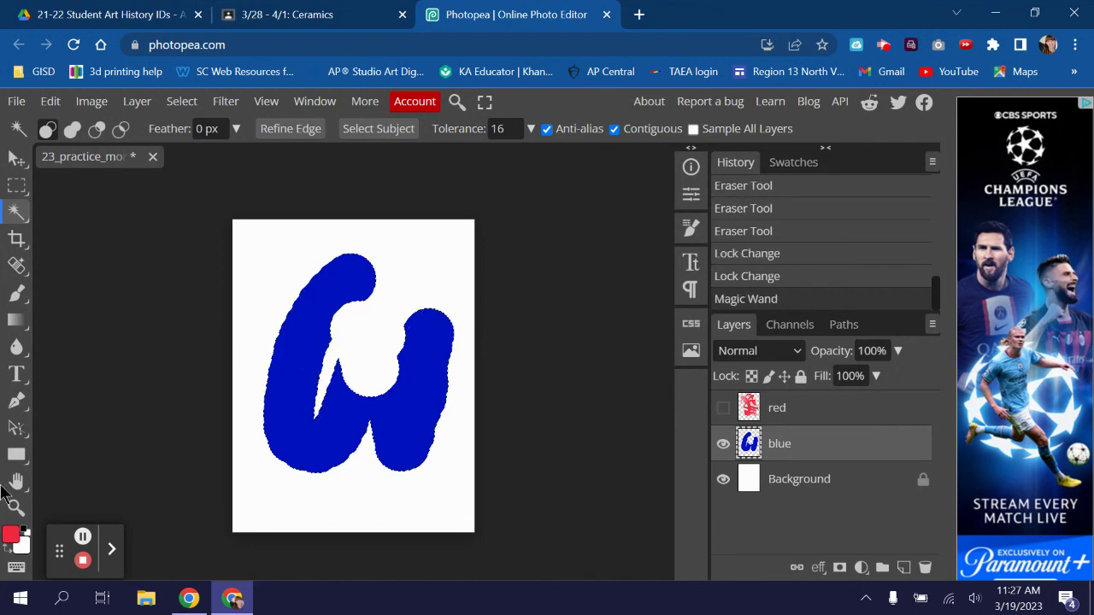
Step: Try a red brush stroke at 14% opacity across the outer left edge of the selected blue shape, and undo it
left_click(21, 510)
left_click(319, 372)
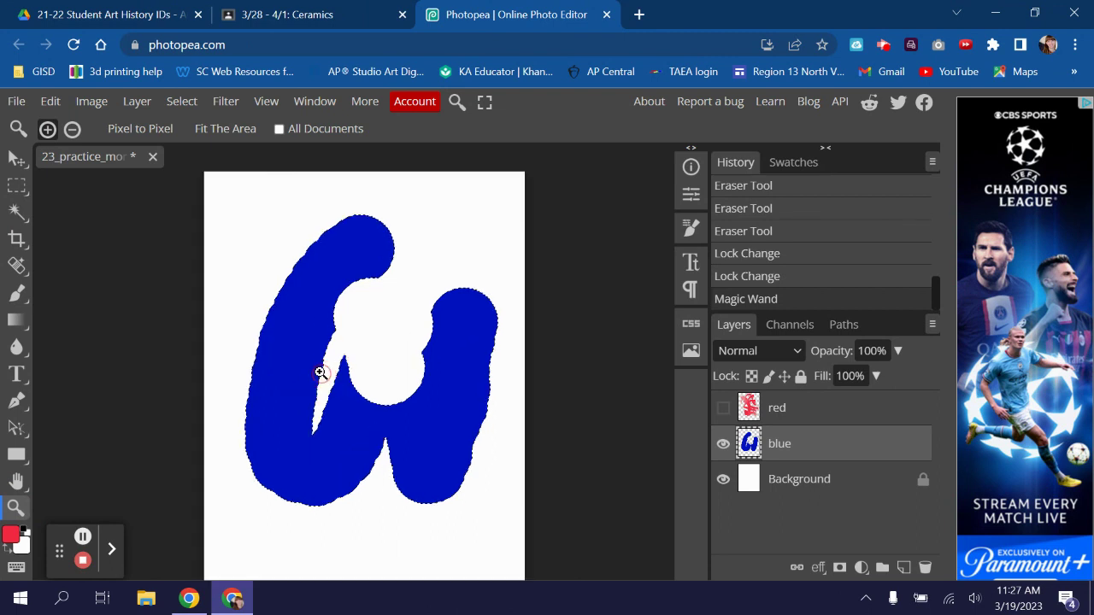
left_click(319, 371)
left_click(319, 372)
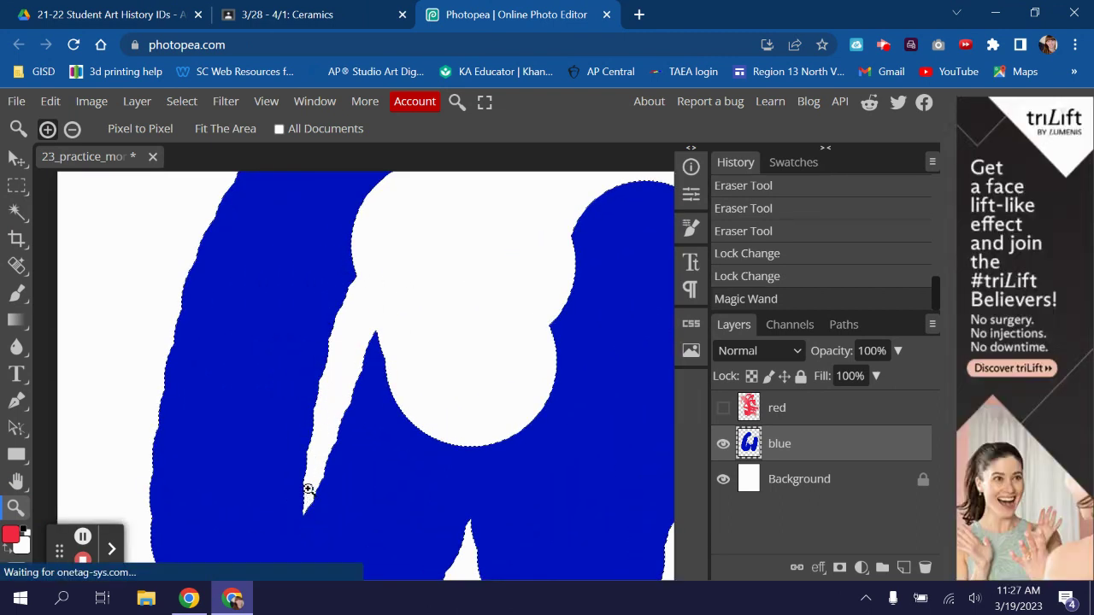
left_click(16, 293)
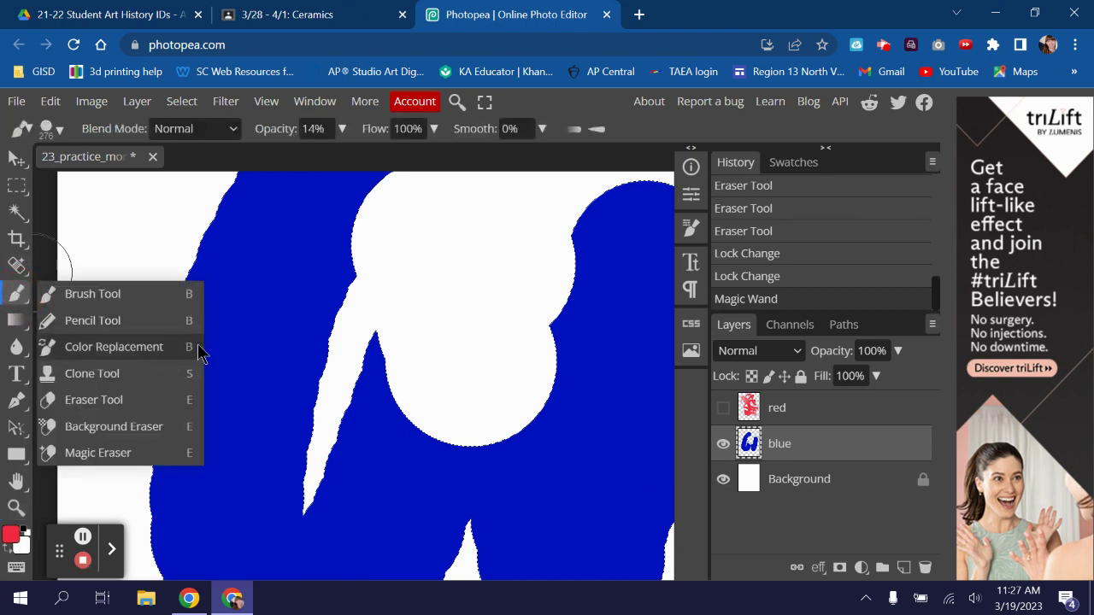
left_click(106, 296)
mouse_move(269, 351)
left_mouse_down()
mouse_move(208, 334)
mouse_move(167, 340)
left_mouse_up()
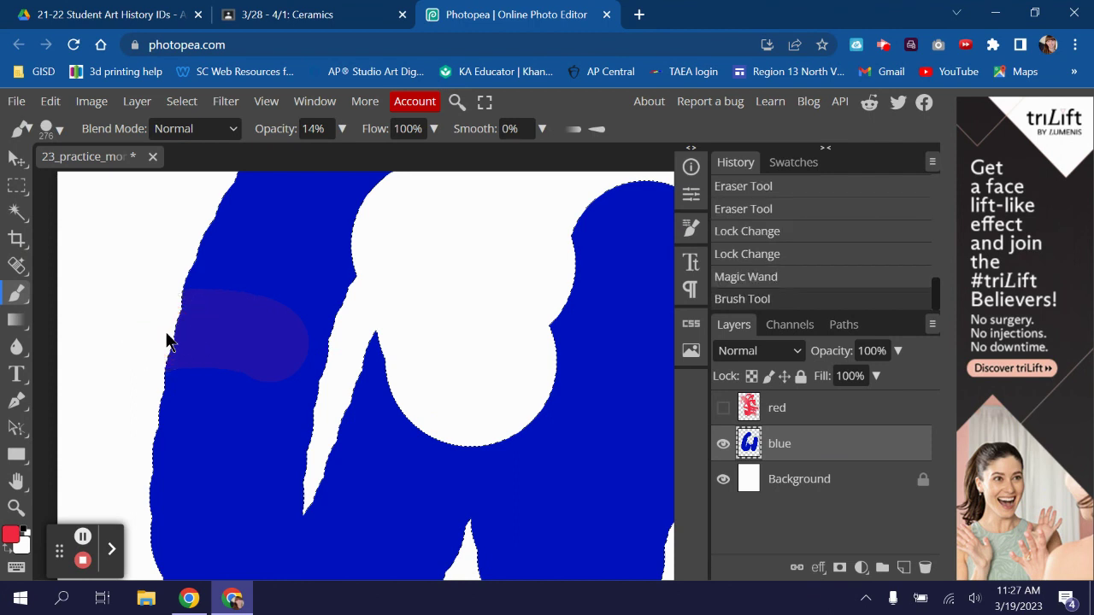
key("ctrl+z")
Step: Set the brush opacity to 100%, test a red stroke over the selected blue shape's outer left edge, and undo the stroke
left_click(341, 129)
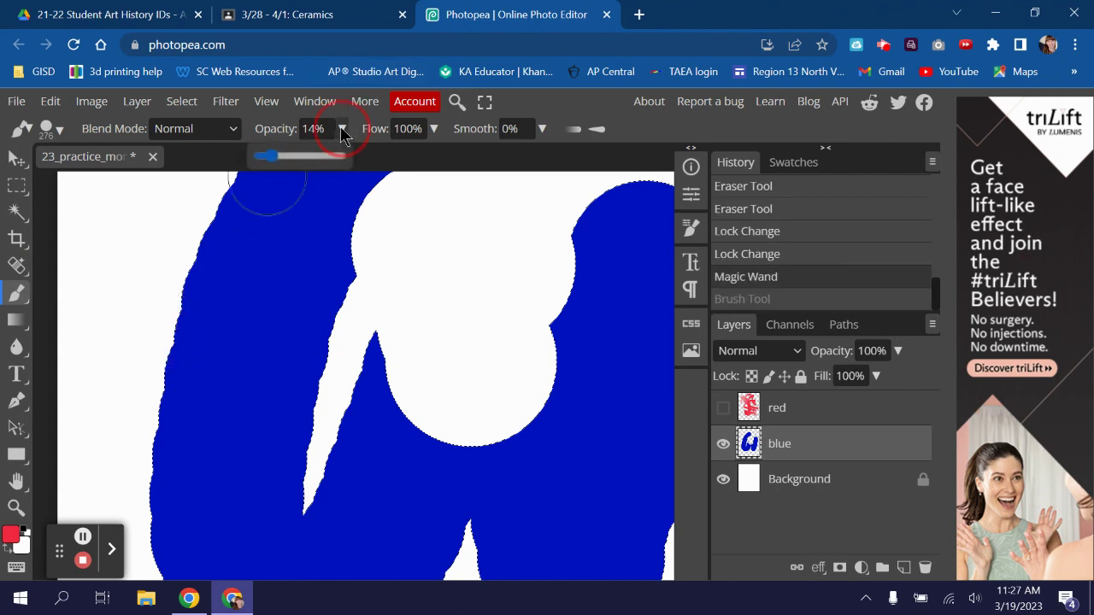
left_click_drag(287, 161, 366, 153)
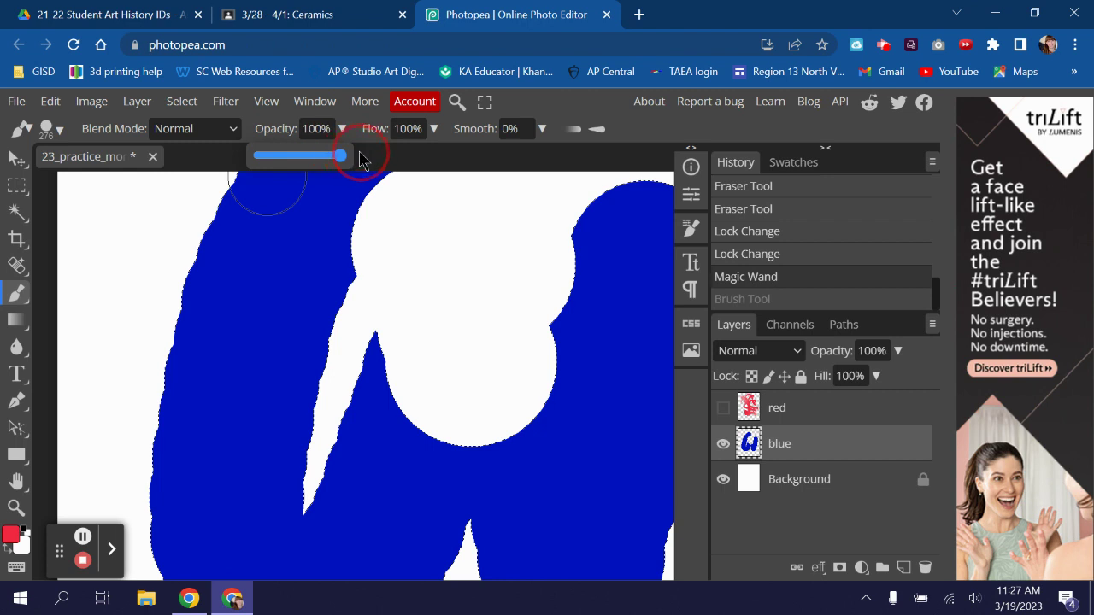
left_click(206, 376)
mouse_move(128, 286)
left_mouse_down()
mouse_move(96, 261)
mouse_move(196, 375)
left_mouse_up()
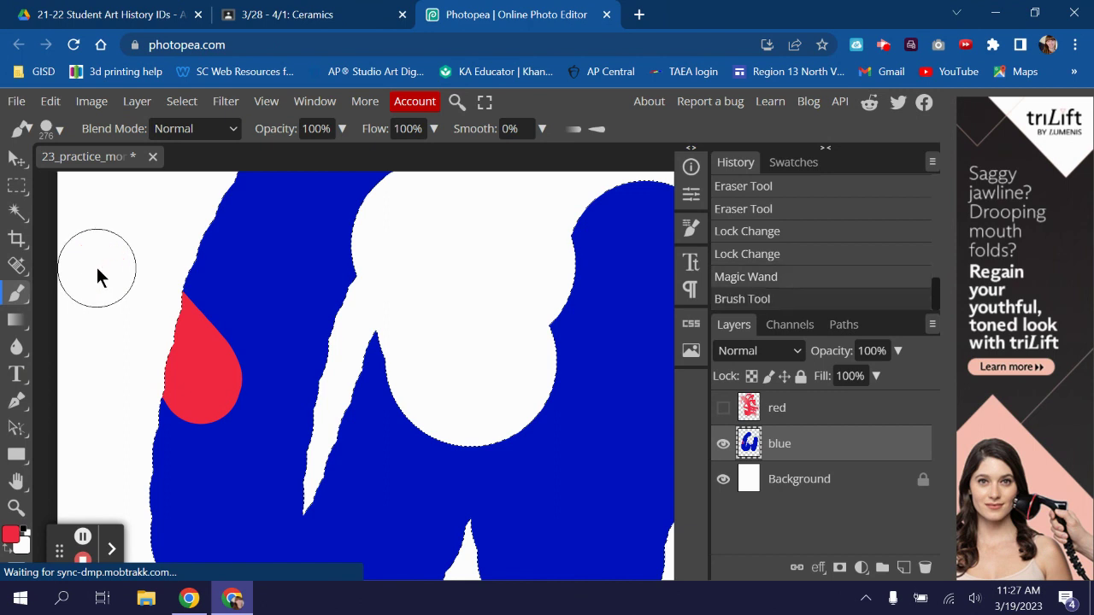
key("ctrl+z")
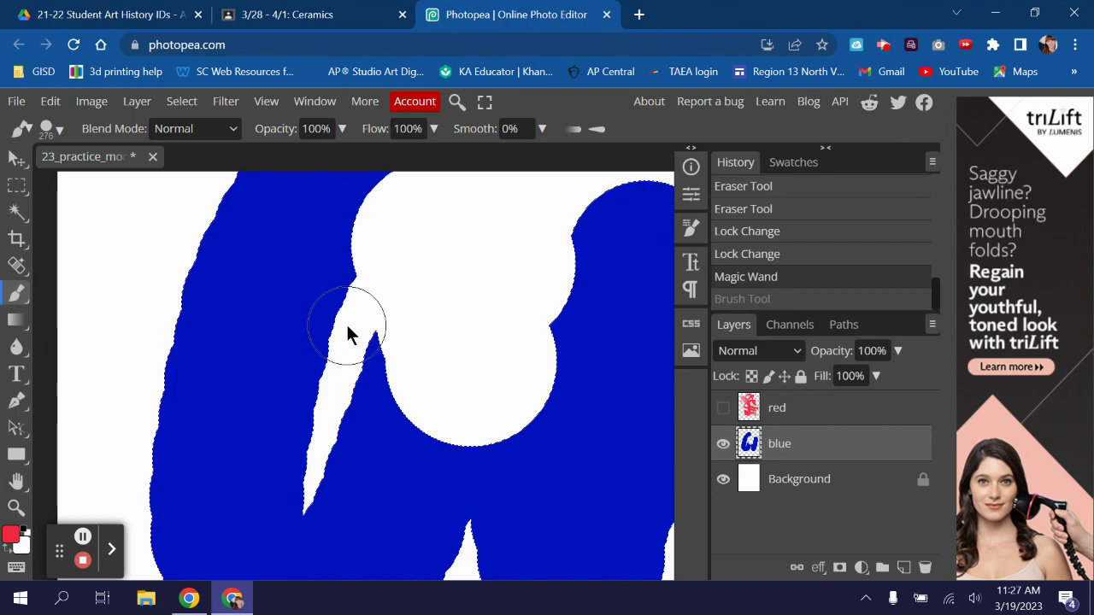
Step: Deselect the blue shape
left_click(14, 507)
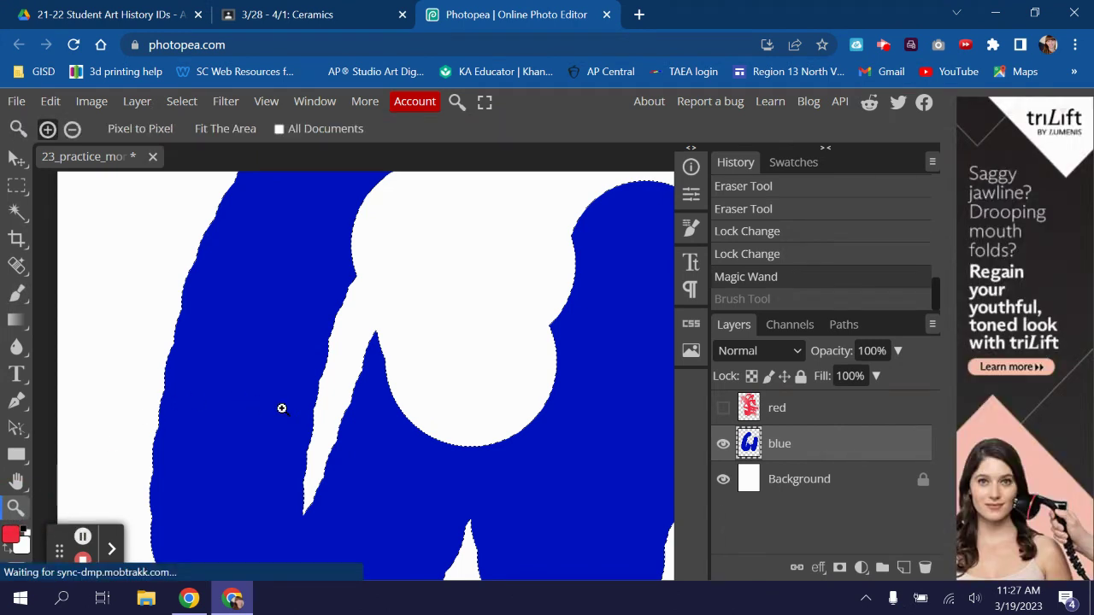
key("alt")
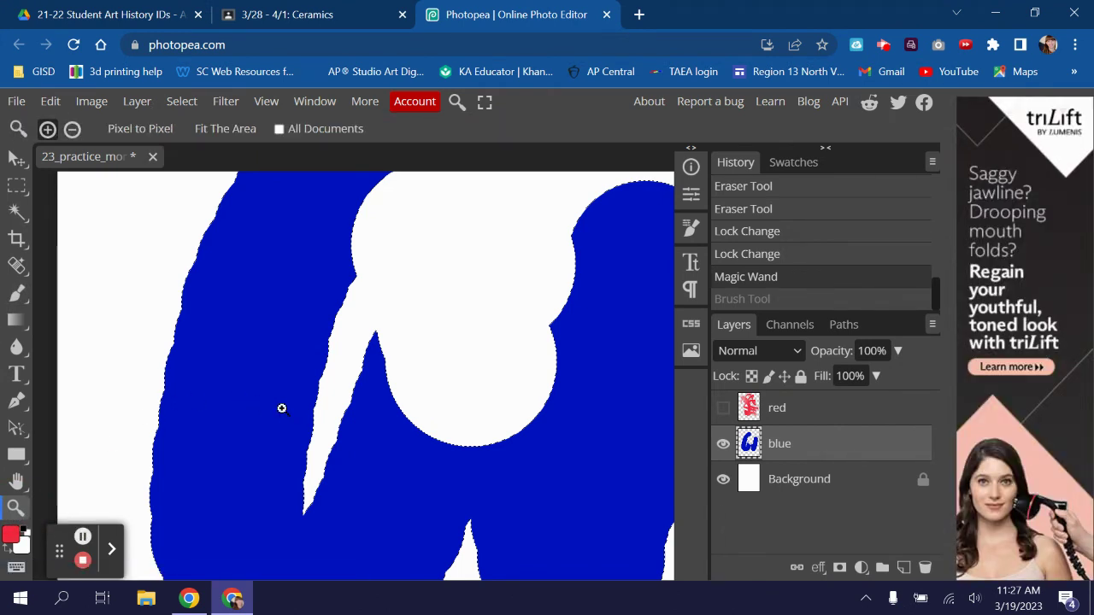
left_click(281, 409, "alt")
left_click(282, 408, "alt")
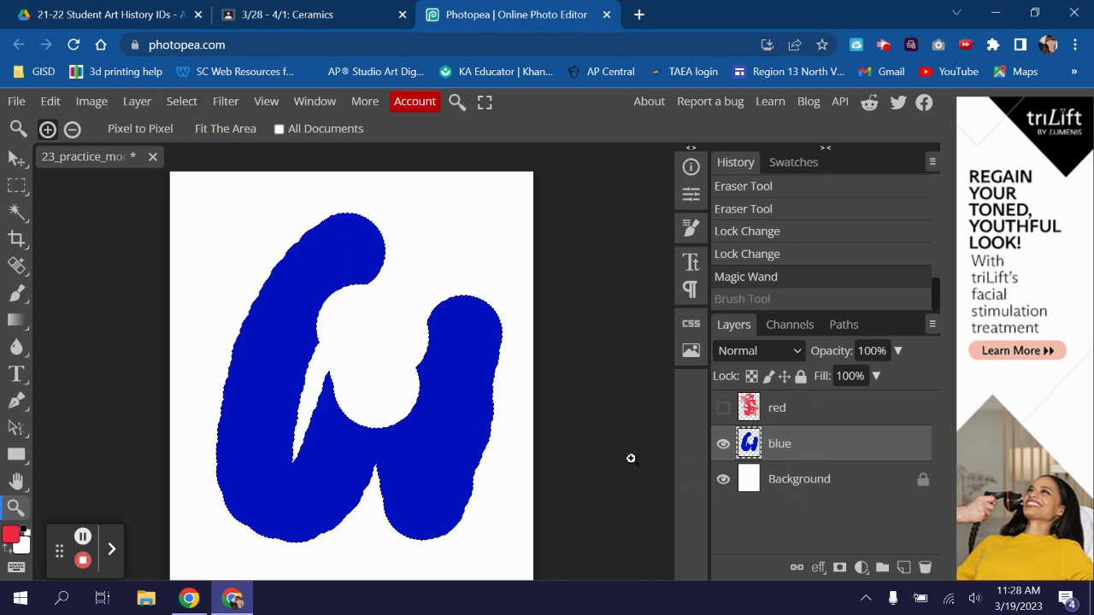
left_click(181, 103)
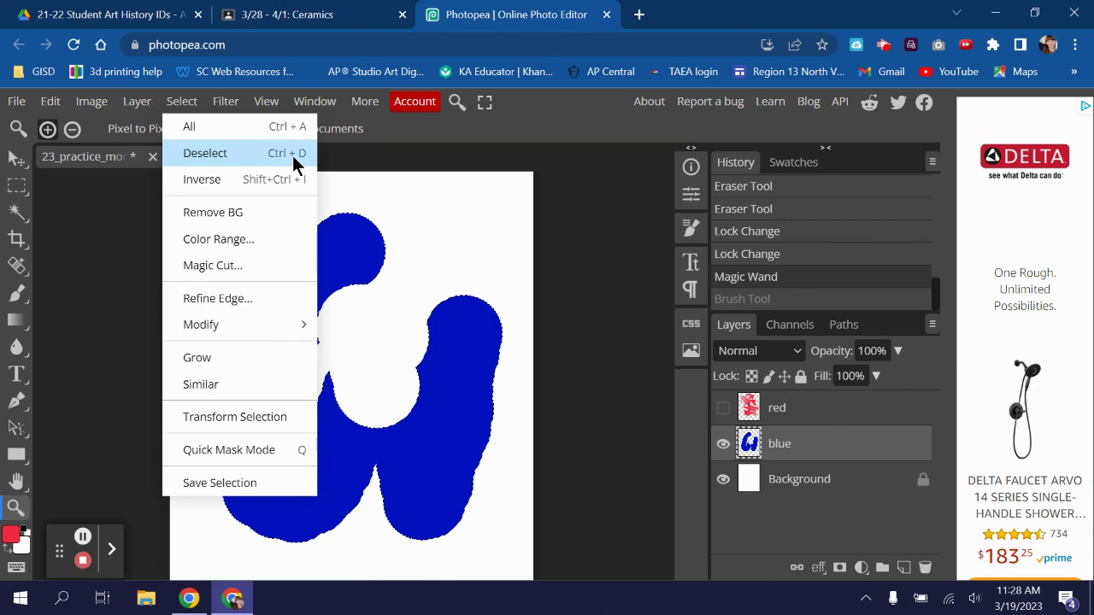
left_click(293, 155)
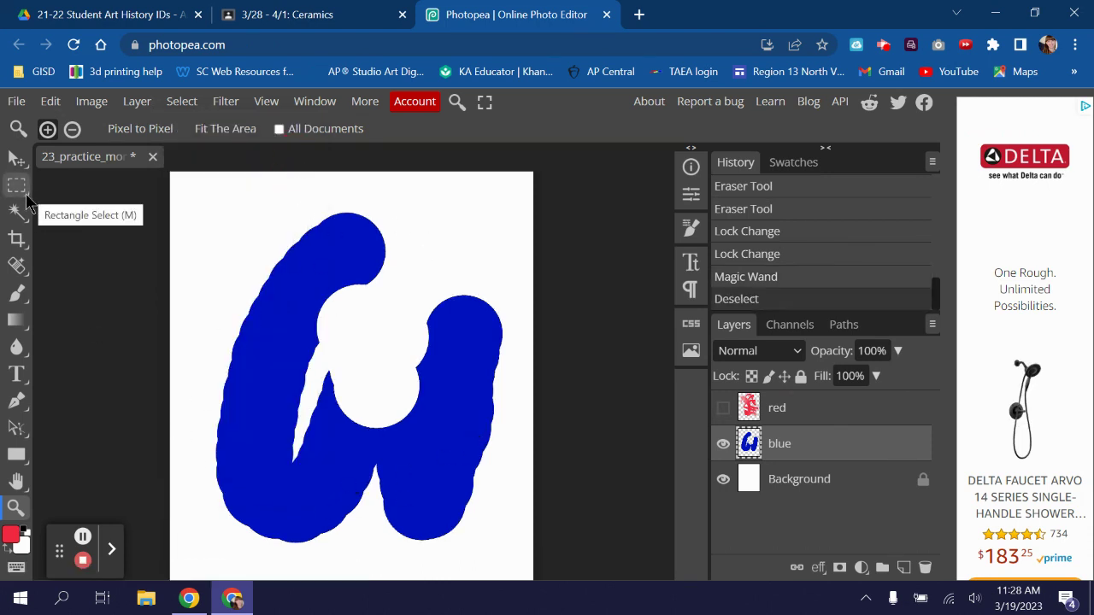
left_click(17, 184)
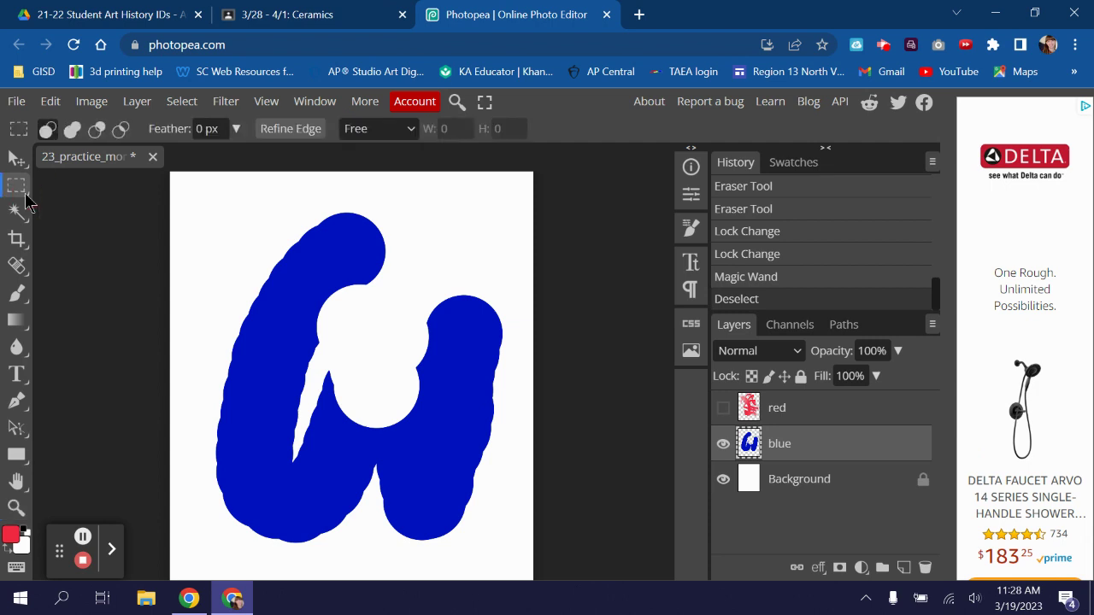
right_click(26, 195)
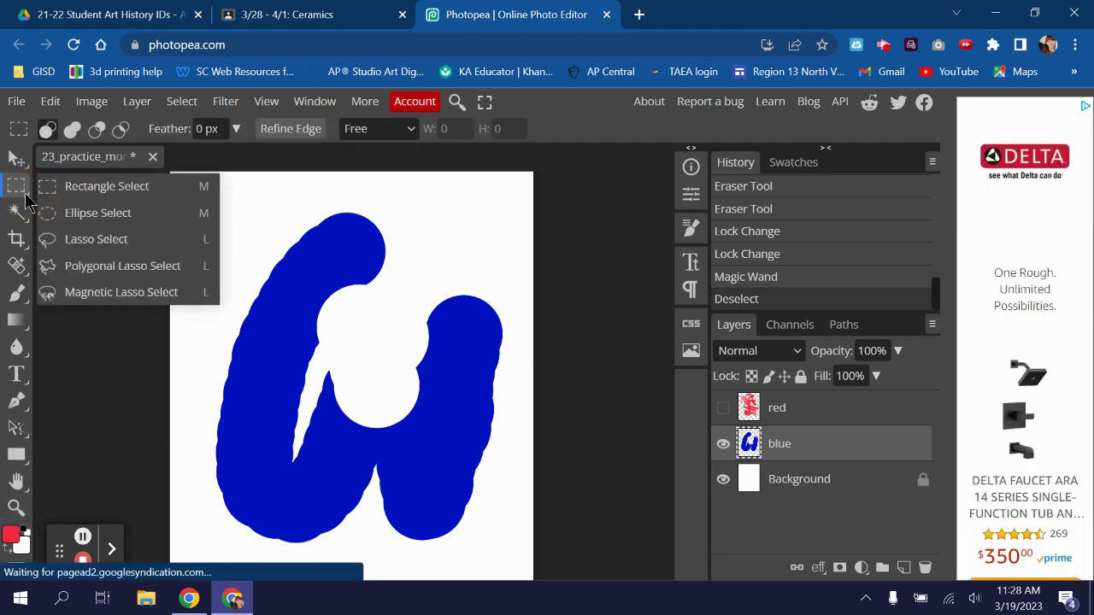
right_click(25, 195)
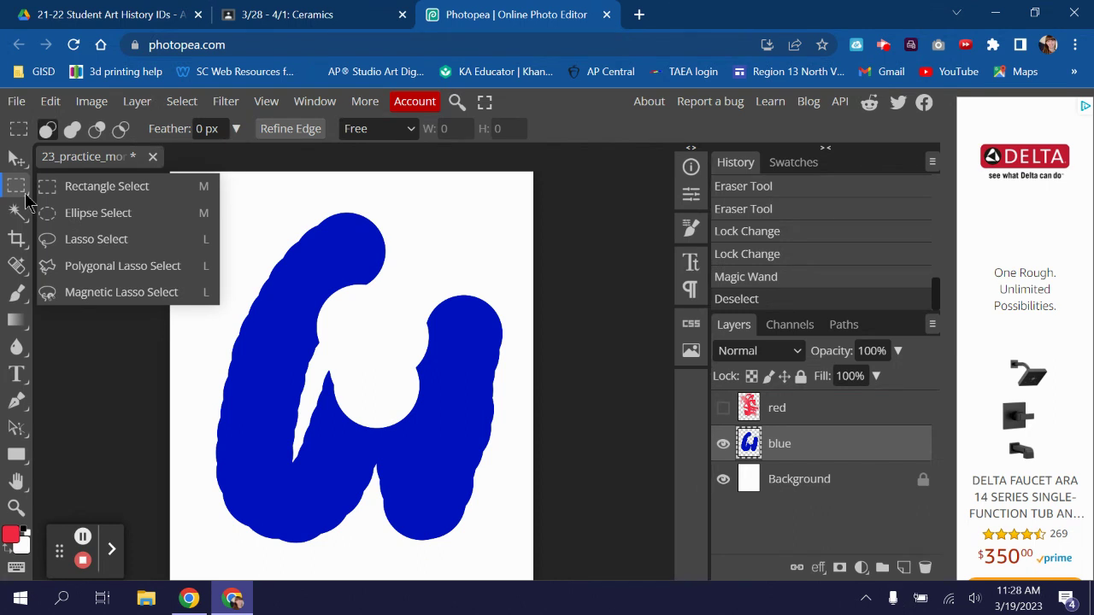
Step: Select the painted blue shape again with the Magic Wand
left_click(17, 216)
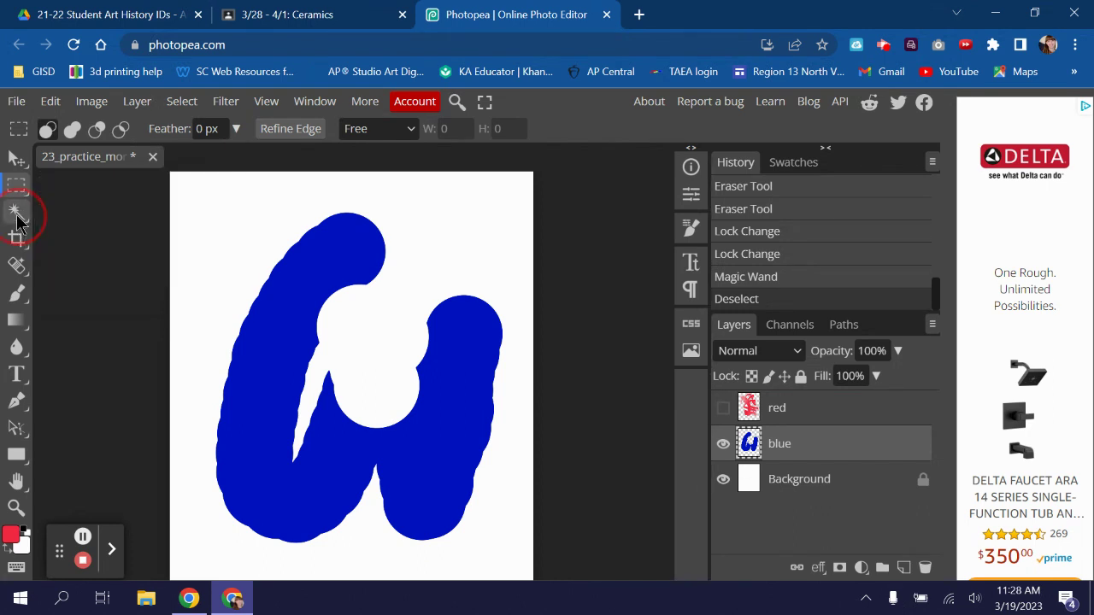
left_click(75, 220)
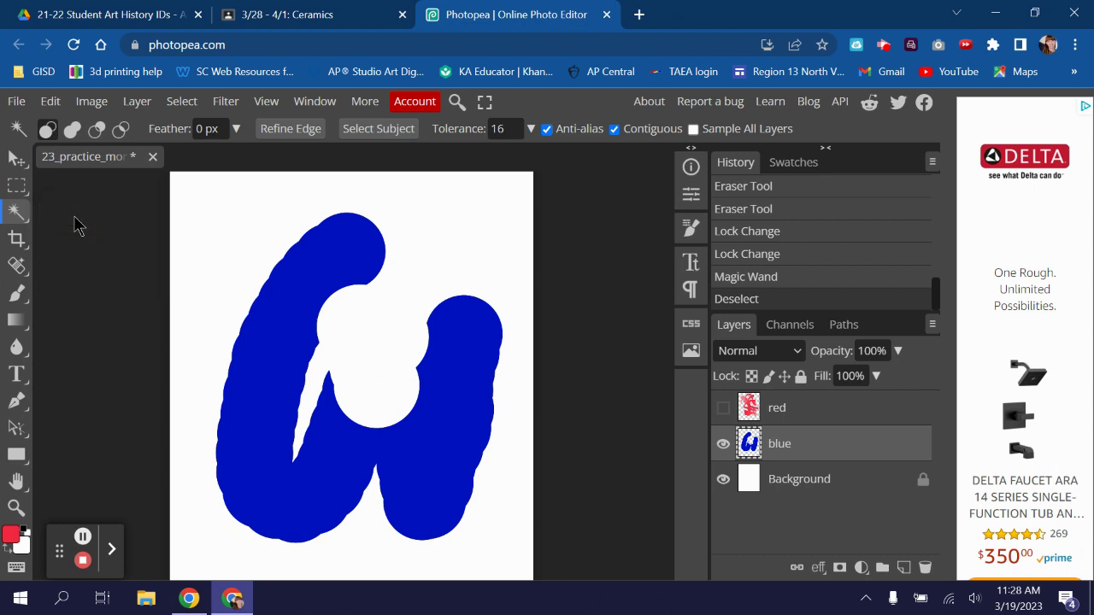
left_click(269, 362)
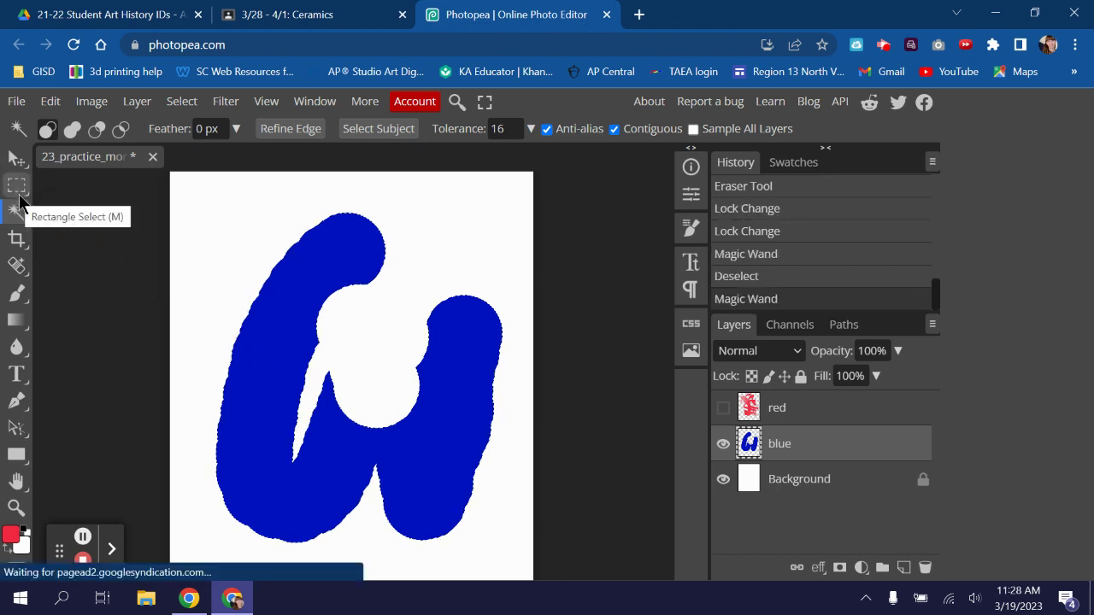
Step: With Ellipse Select, add a circle at the blue shape's upper-left outer edge to the selection and subtract a larger circle from its lower-left curve
left_click(17, 184)
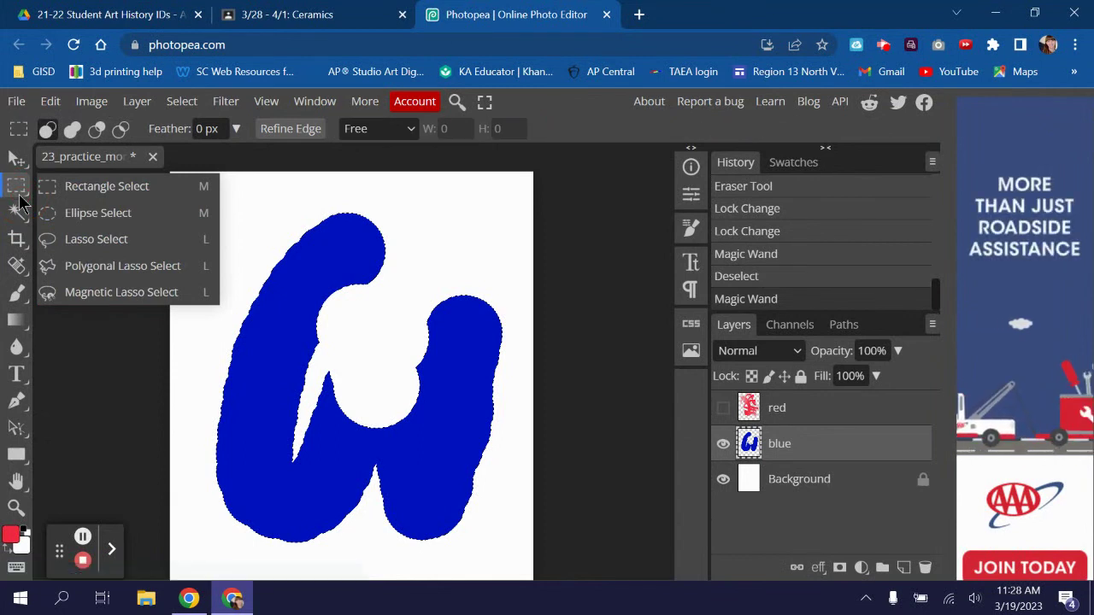
left_click(68, 213)
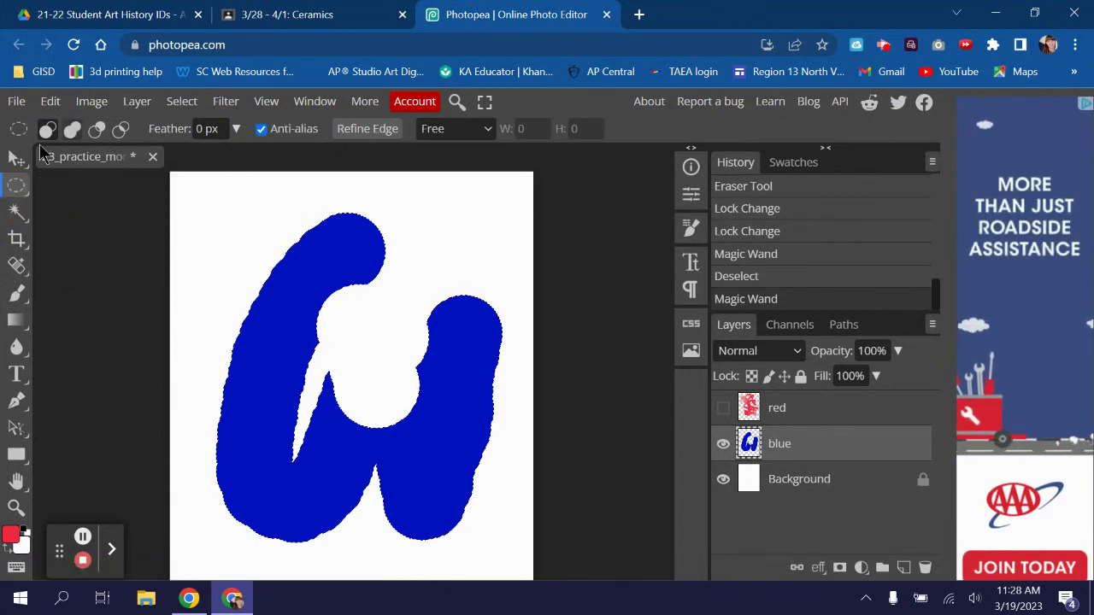
left_click(18, 194)
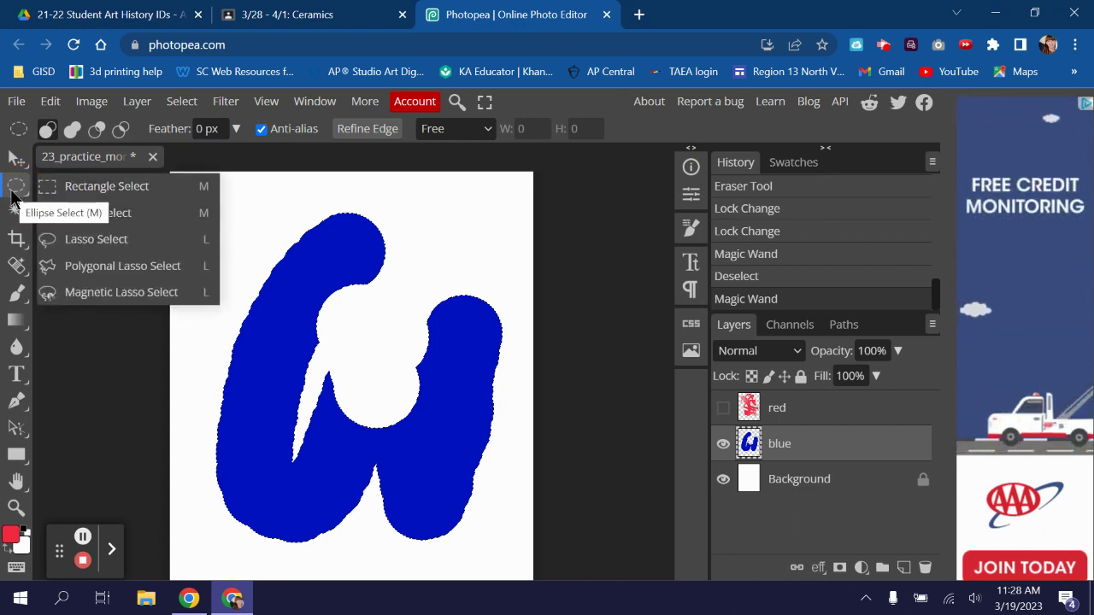
left_click(73, 130)
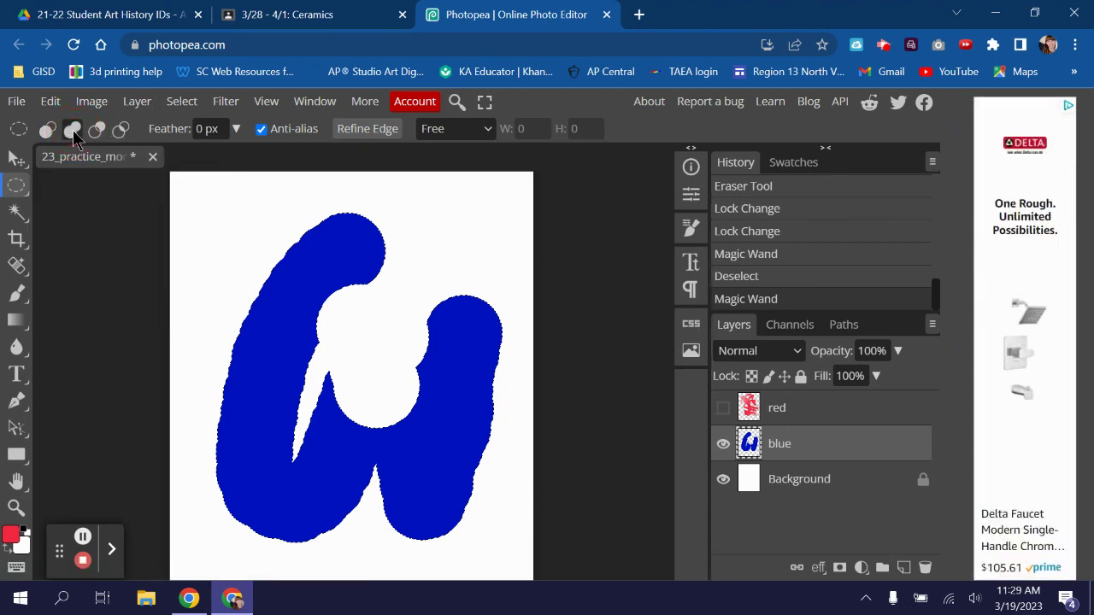
left_click_drag(237, 236, 320, 323)
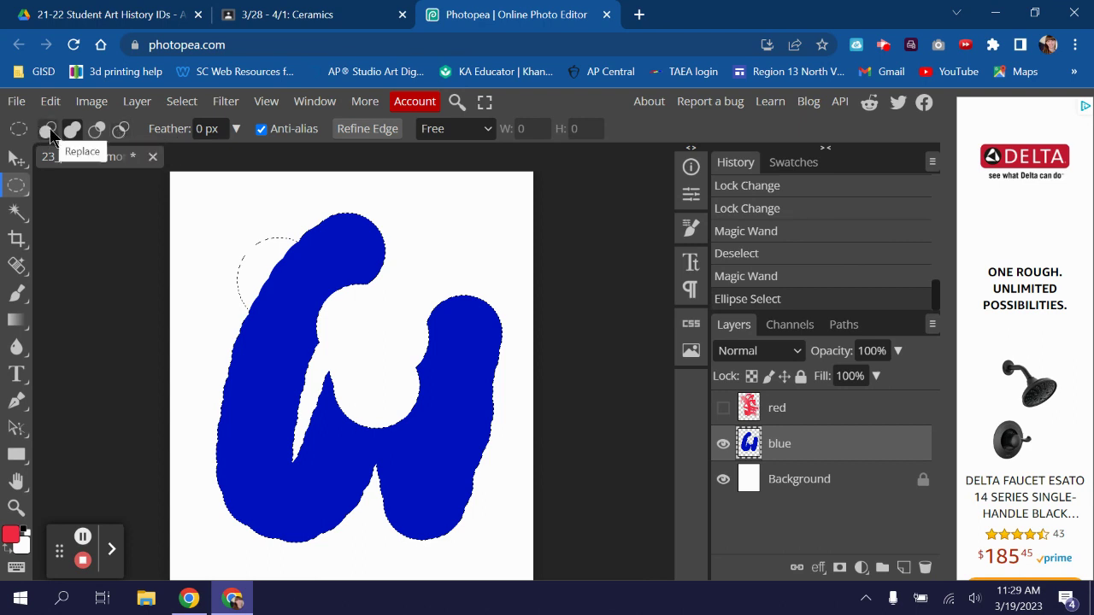
left_click(98, 132)
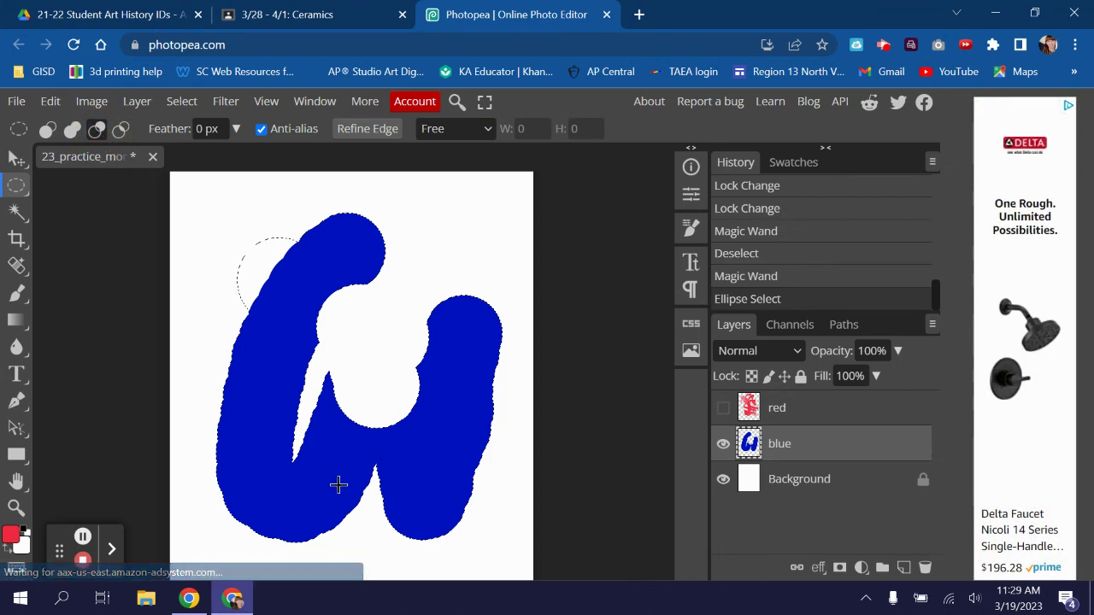
left_click_drag(237, 397, 356, 526)
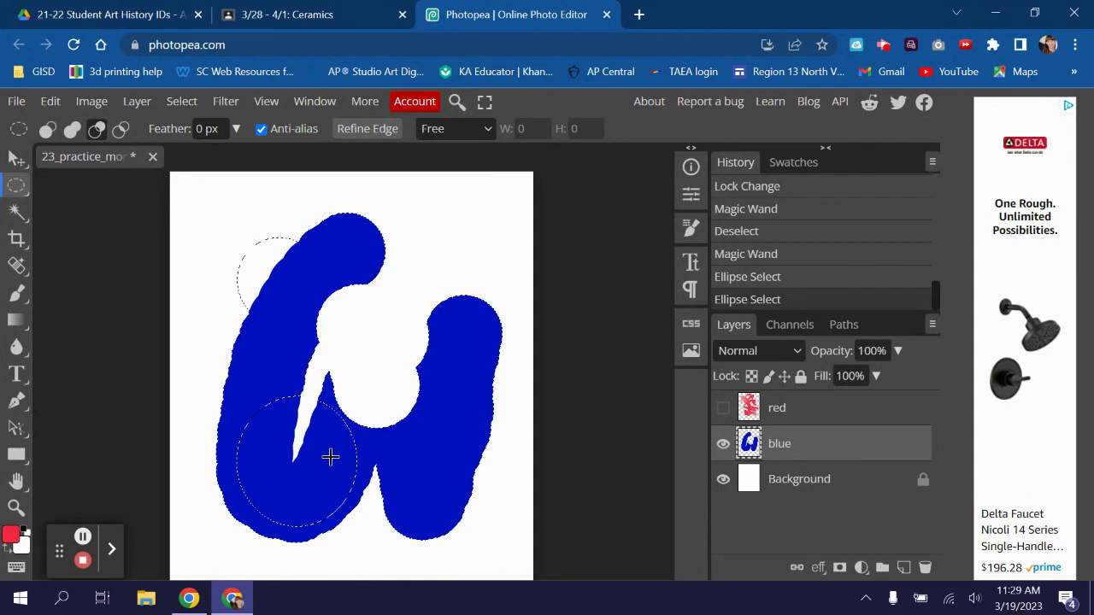
Step: Make the red layer active and switch to the Brush tool
left_click(826, 420)
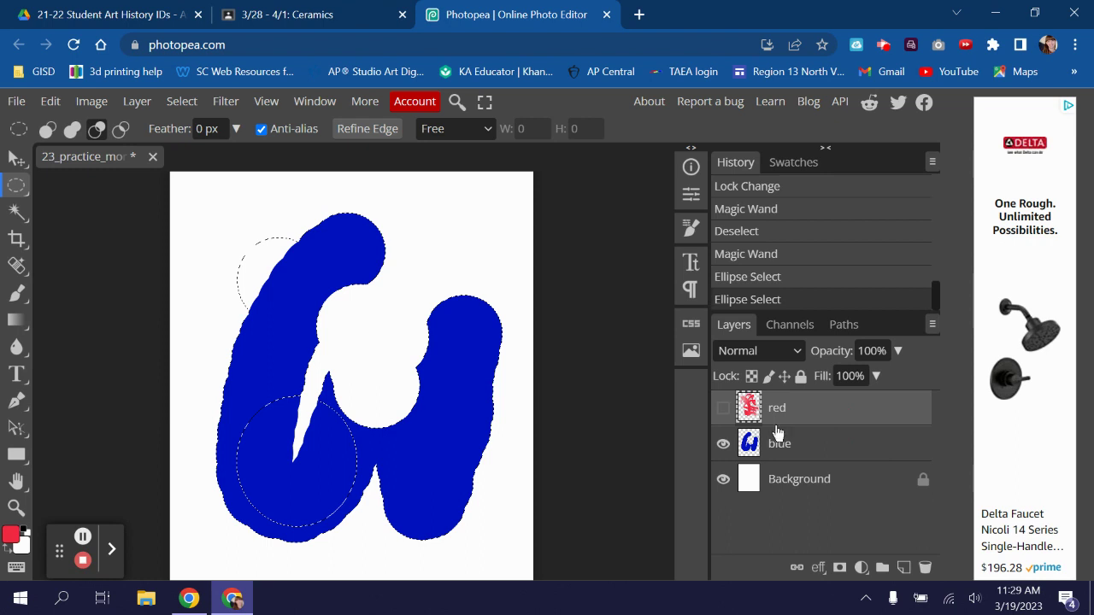
left_click(23, 300)
left_click(60, 299)
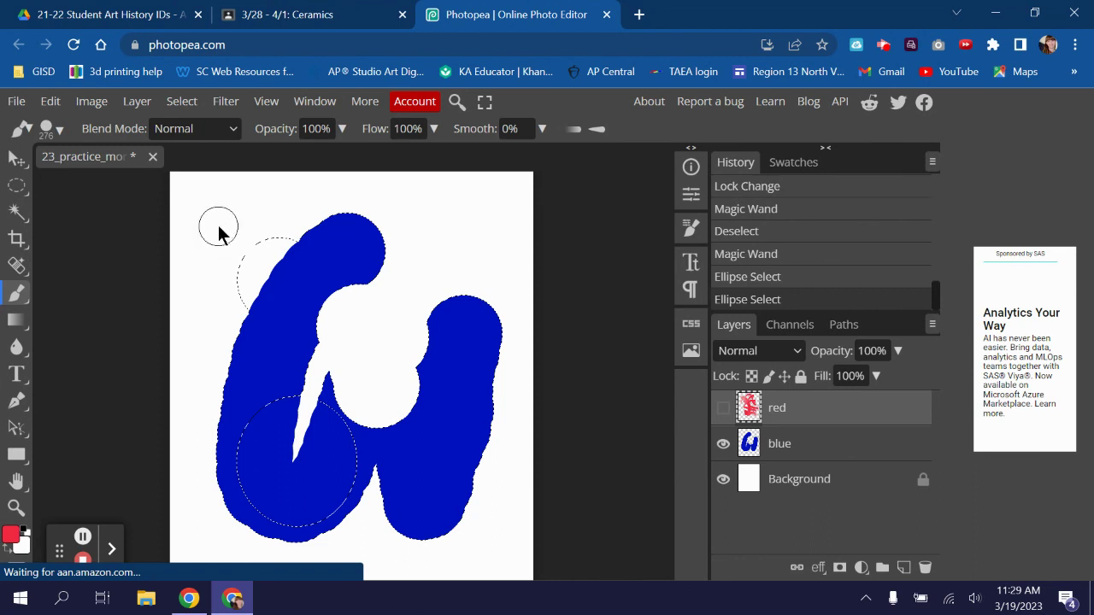
Step: Try red brush strokes on the hidden red layer over the upper-left selection, check them with the layer shown, and undo them
mouse_move(218, 224)
left_mouse_down()
mouse_move(258, 331)
mouse_move(268, 446)
mouse_move(276, 384)
mouse_move(239, 298)
left_mouse_up()
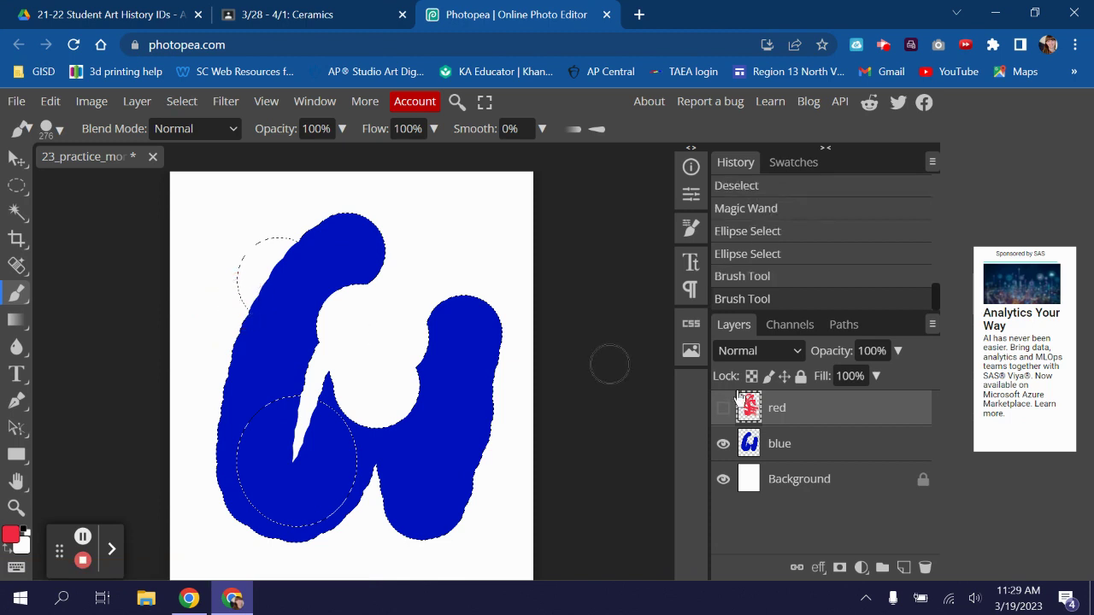
left_click(723, 409)
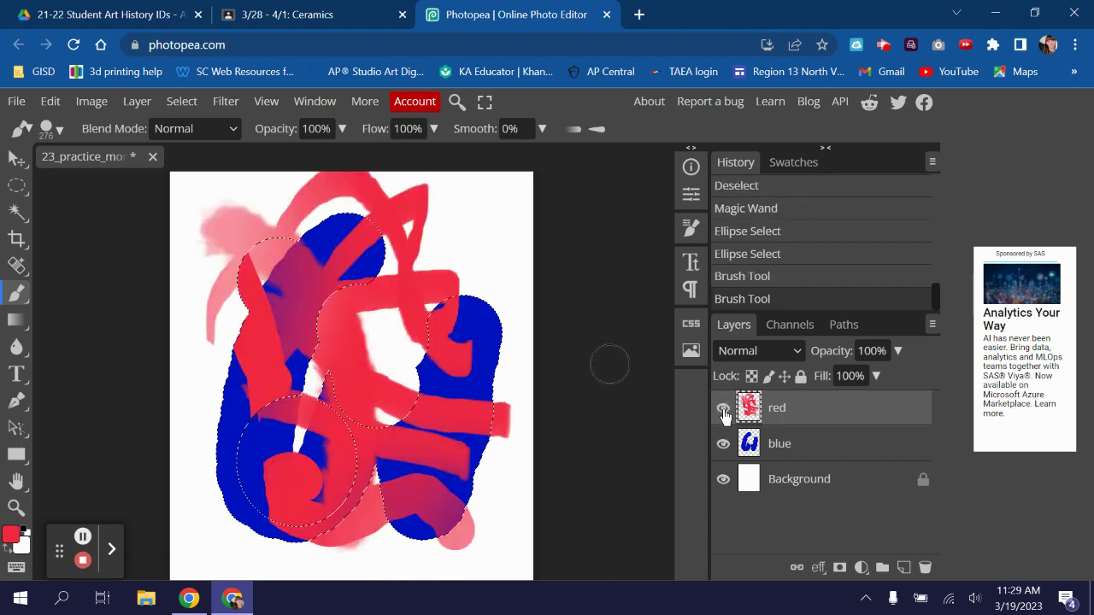
left_click(723, 408)
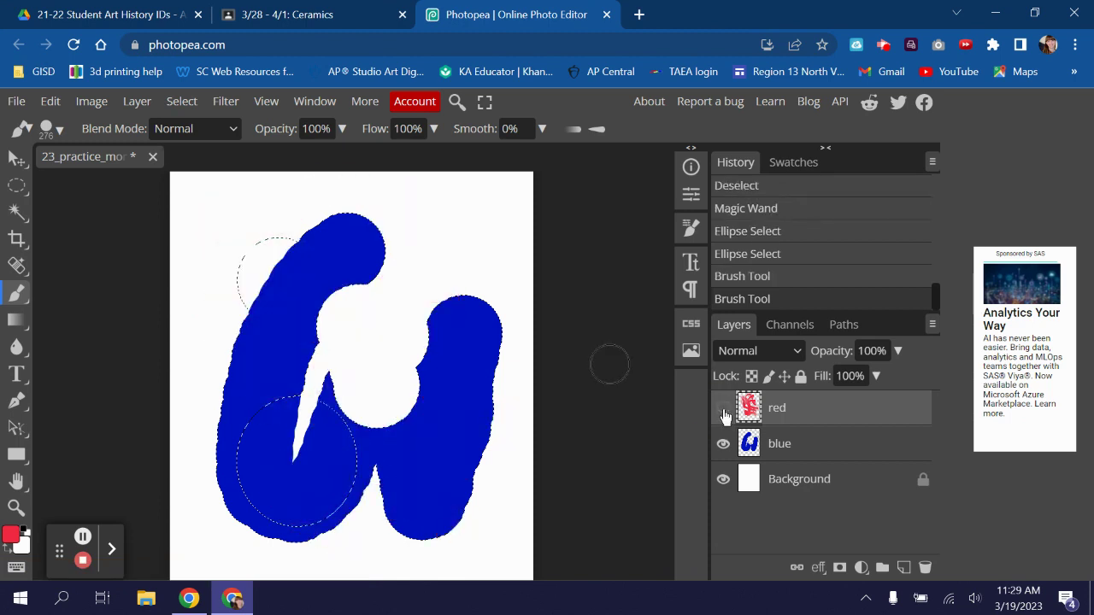
key("ctrl+z")
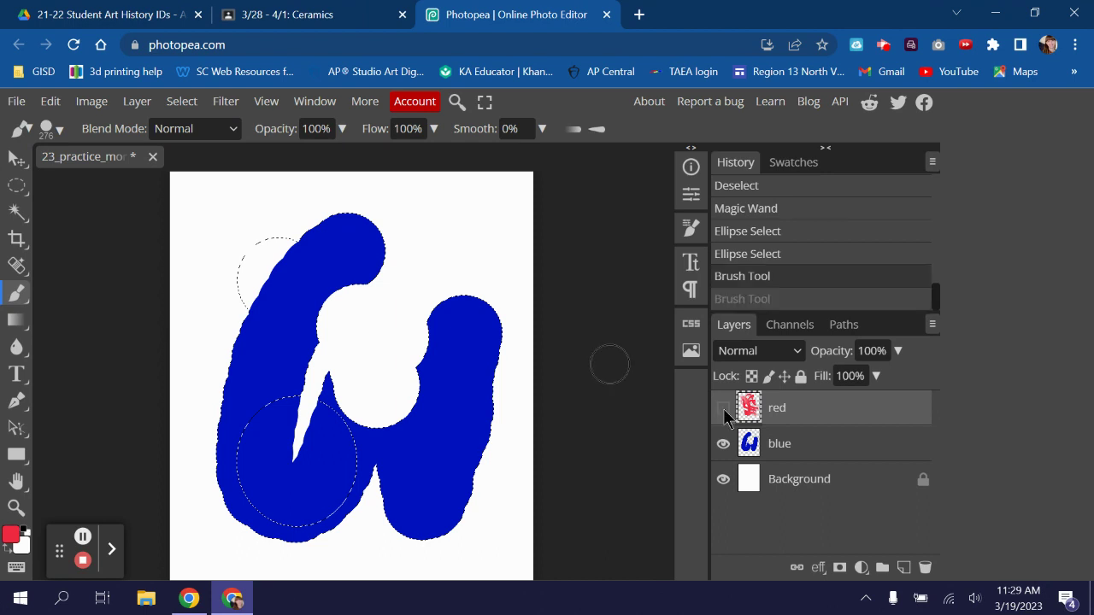
left_click(774, 264)
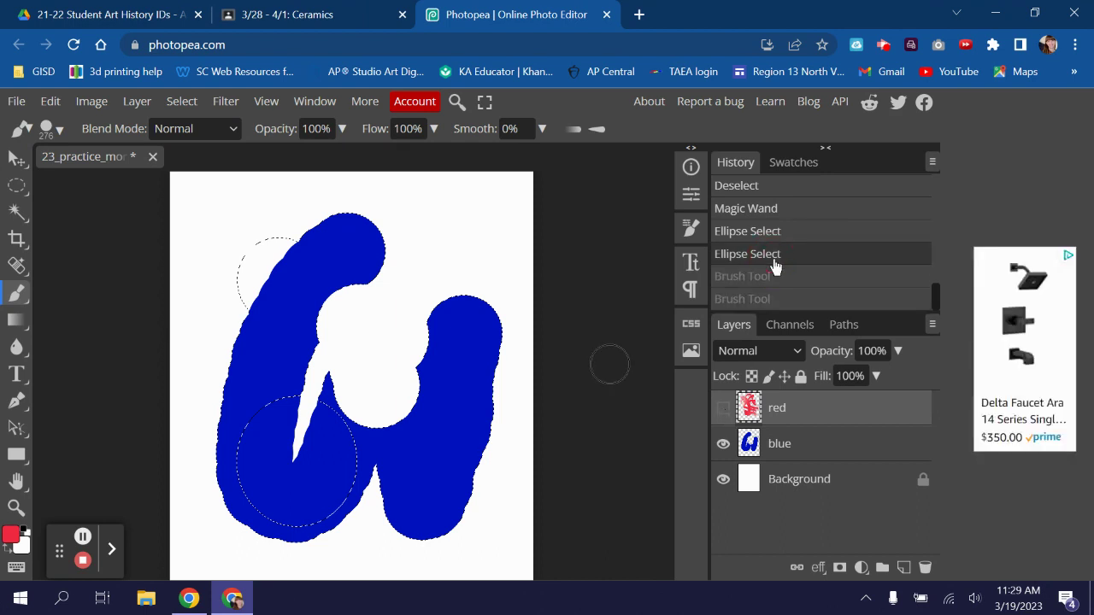
Step: Show the red layer and paint red at 100% opacity inside the selection around the subtracted lower-left circle
left_click(722, 409)
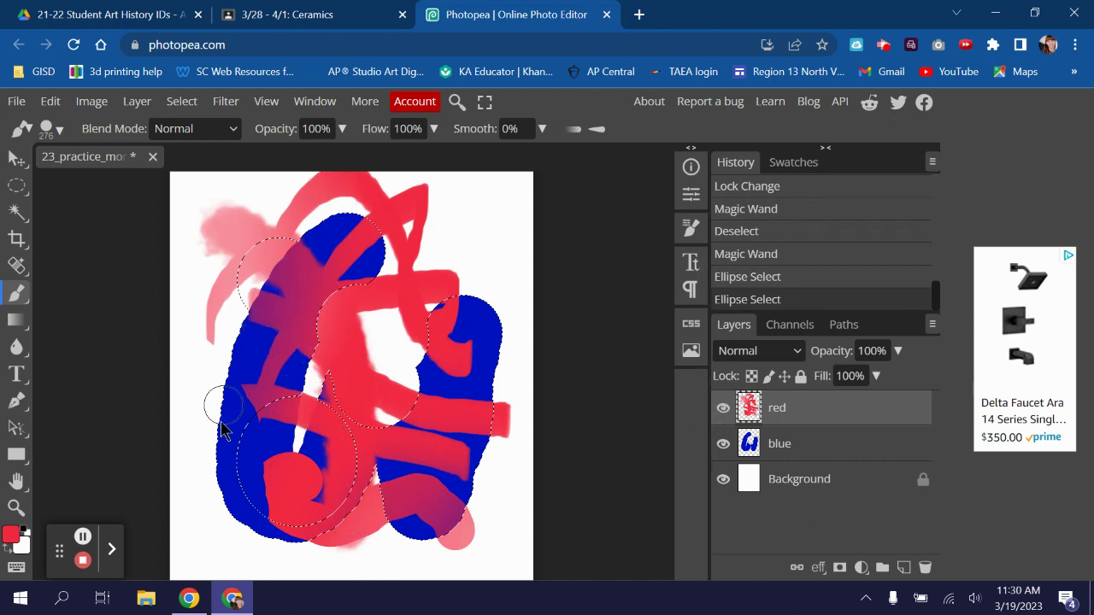
mouse_move(239, 478)
left_mouse_down()
mouse_move(231, 398)
mouse_move(262, 379)
mouse_move(261, 394)
mouse_move(235, 414)
mouse_move(221, 502)
mouse_move(261, 533)
mouse_move(307, 535)
mouse_move(351, 520)
mouse_move(267, 519)
mouse_move(238, 483)
mouse_move(253, 418)
mouse_move(308, 367)
mouse_move(301, 387)
mouse_move(323, 395)
mouse_move(362, 468)
mouse_move(363, 452)
mouse_move(359, 442)
mouse_move(340, 508)
mouse_move(355, 435)
mouse_move(309, 387)
mouse_move(269, 376)
mouse_move(223, 405)
mouse_move(213, 436)
mouse_move(231, 500)
mouse_move(308, 541)
mouse_move(369, 436)
left_mouse_up()
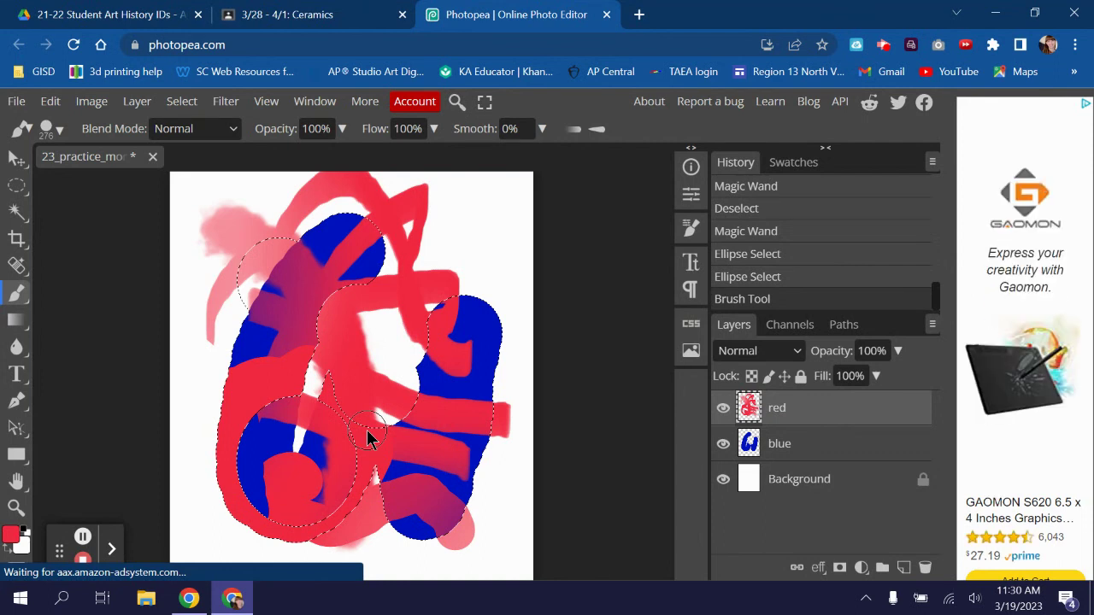
Step: Invert the selection, paint a red stroke at 42% opacity along the outside of the blue shape's left side, and deselect
left_click(178, 109)
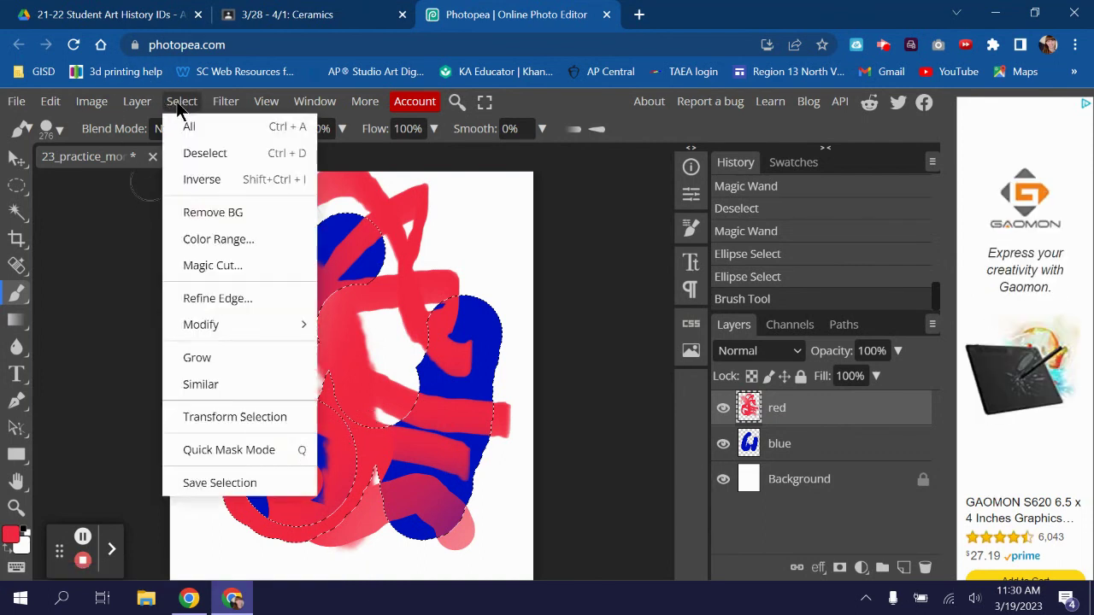
left_click(204, 181)
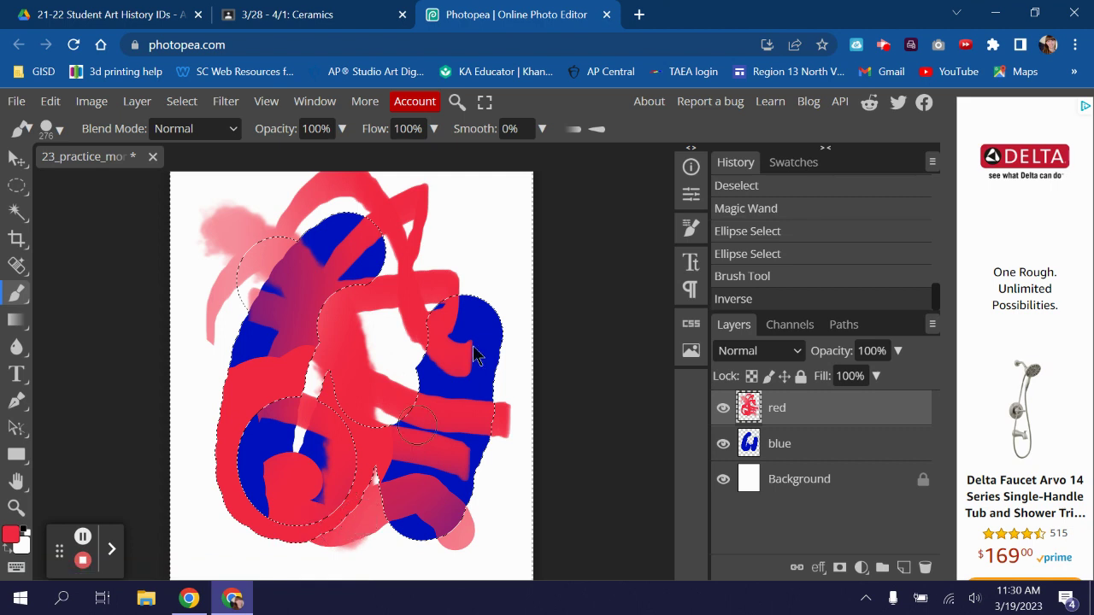
left_click(342, 130)
left_click(294, 157)
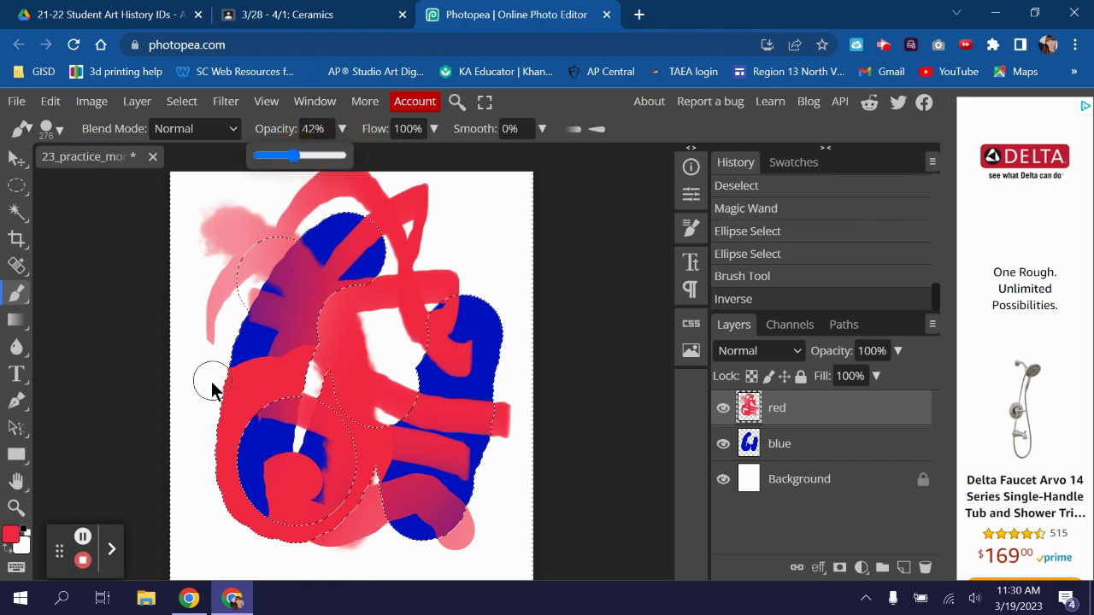
mouse_move(213, 436)
left_mouse_down()
mouse_move(210, 517)
mouse_move(278, 560)
mouse_move(206, 483)
mouse_move(203, 452)
mouse_move(236, 339)
mouse_move(259, 306)
mouse_move(201, 407)
mouse_move(217, 449)
mouse_move(239, 347)
mouse_move(237, 261)
mouse_move(280, 238)
mouse_move(321, 257)
mouse_move(294, 242)
mouse_move(306, 232)
mouse_move(287, 227)
mouse_move(241, 253)
mouse_move(212, 314)
mouse_move(240, 370)
mouse_move(219, 307)
mouse_move(219, 245)
mouse_move(252, 218)
mouse_move(281, 218)
mouse_move(316, 229)
mouse_move(334, 268)
mouse_move(325, 225)
mouse_move(305, 202)
mouse_move(237, 227)
mouse_move(211, 256)
mouse_move(208, 310)
mouse_move(221, 351)
mouse_move(249, 384)
left_mouse_up()
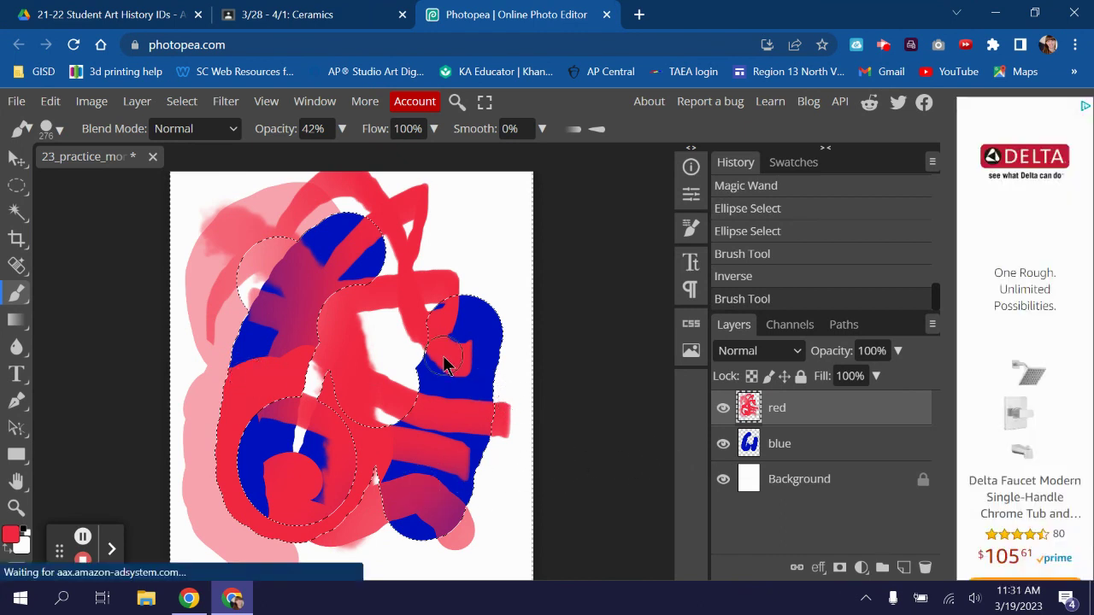
key("ctrl+d")
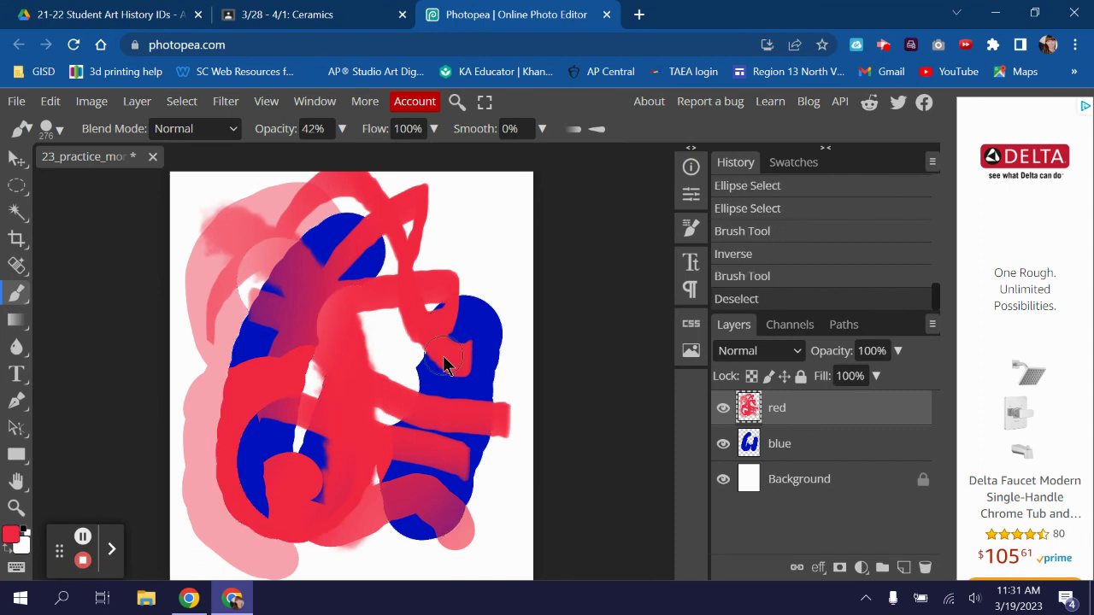
scroll(336, 337, "down", 2)
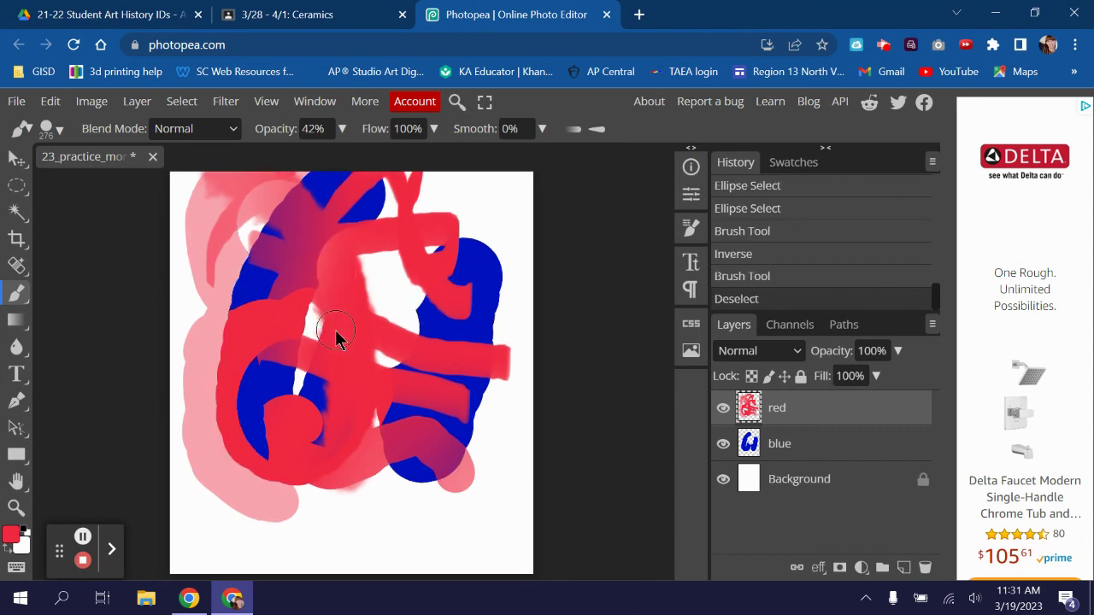
scroll(336, 337, "up", 3)
scroll(336, 337, "down", 2)
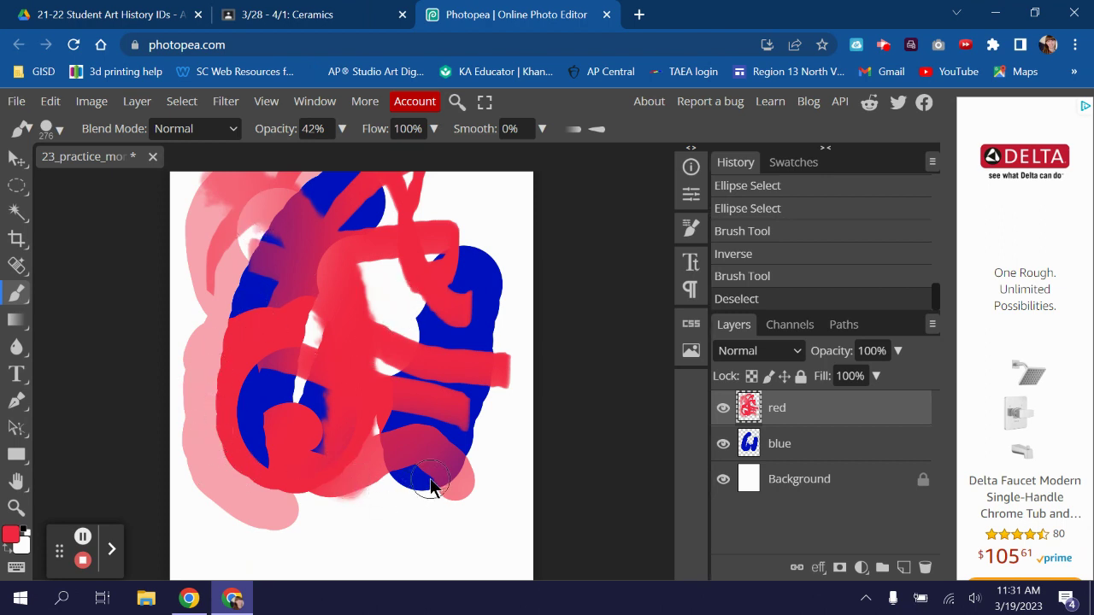
scroll(430, 483, "up", 3)
scroll(430, 482, "right", 2)
scroll(431, 483, "left", 3)
scroll(431, 483, "down", 3)
scroll(430, 482, "right", 2)
scroll(431, 483, "up", 1)
scroll(431, 482, "up", 2)
scroll(430, 482, "left", 1)
scroll(430, 482, "down", 2)
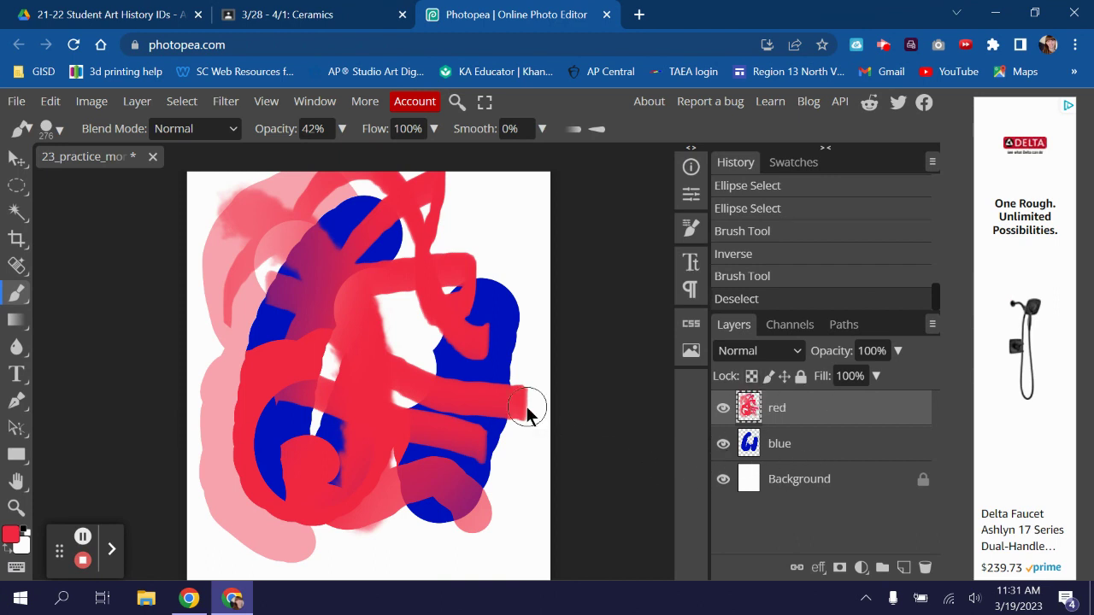
scroll(527, 408, "up", 1)
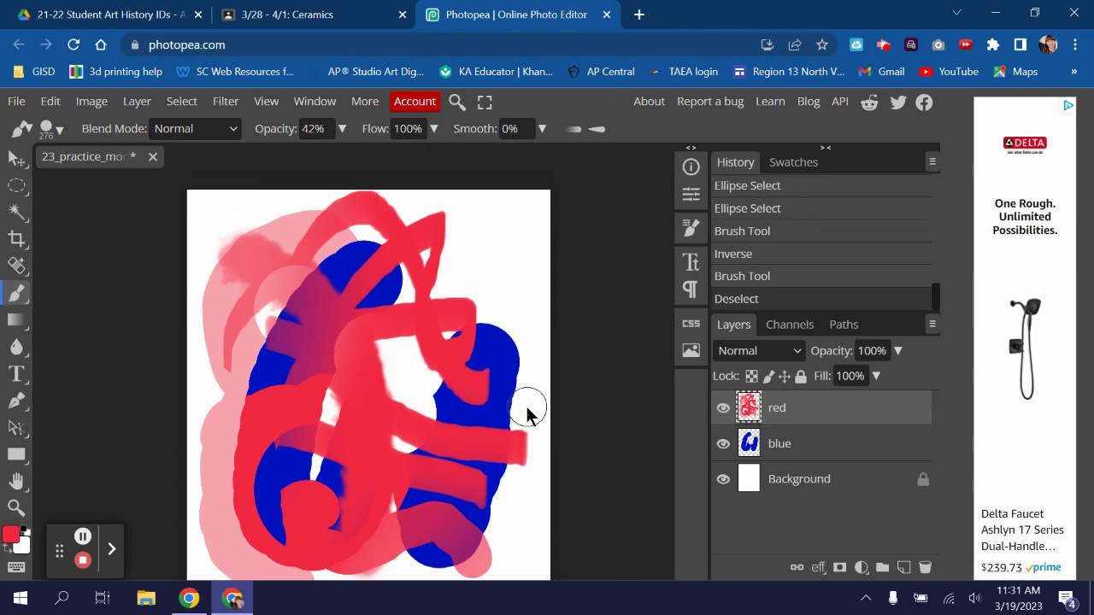
scroll(527, 408, "down", 1)
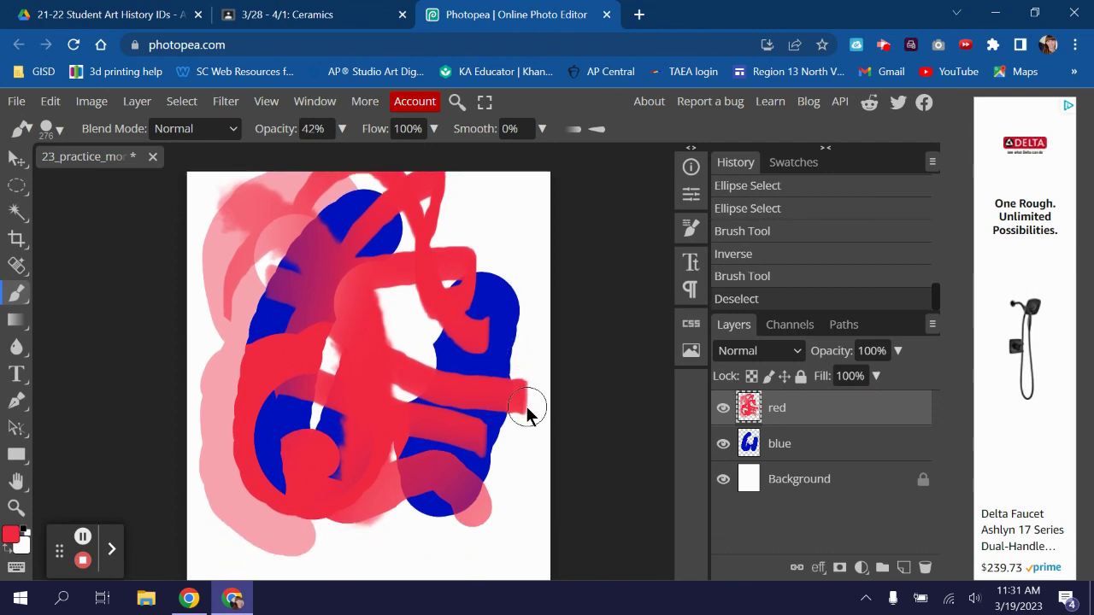
scroll(527, 407, "up", 1)
scroll(528, 407, "left", 1)
scroll(528, 408, "down", 1)
scroll(527, 407, "down", 1)
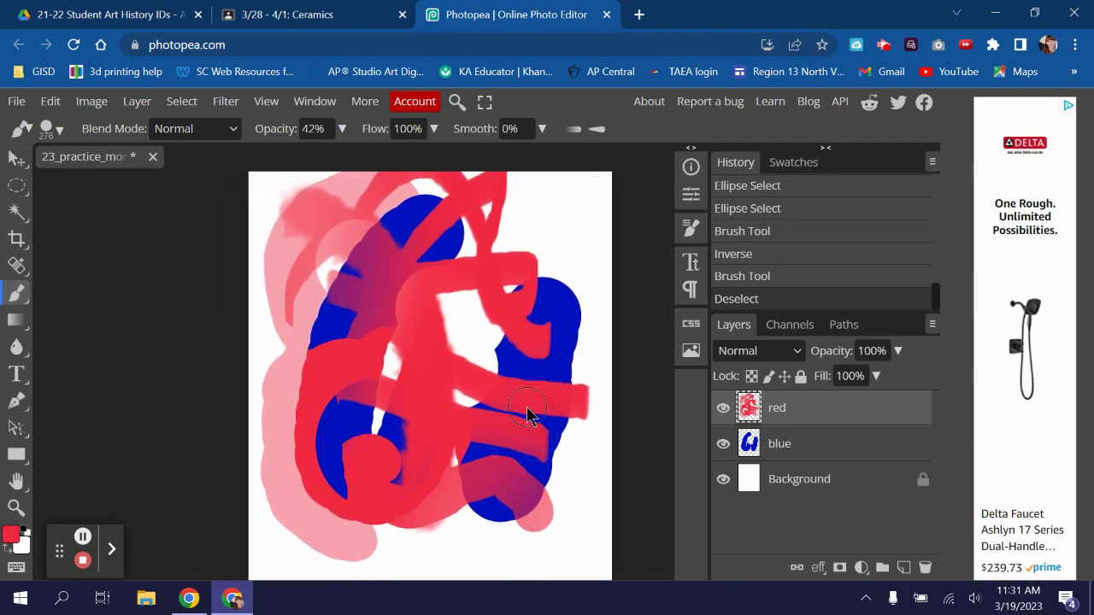
scroll(527, 408, "up", 1)
scroll(527, 408, "right", 1)
scroll(527, 407, "left", 1)
scroll(527, 408, "down", 1)
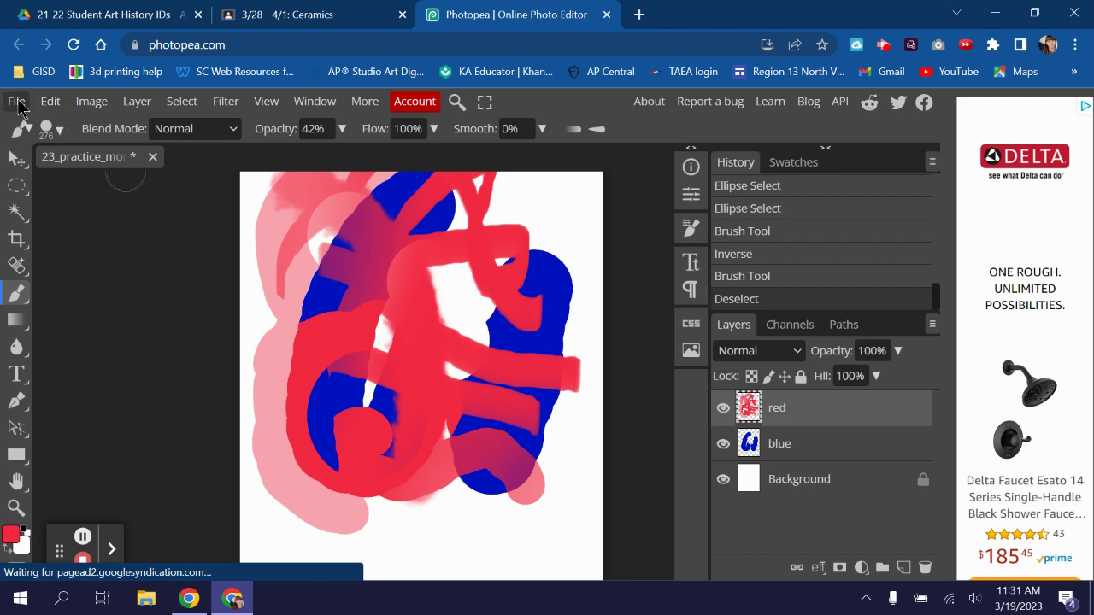
Step: Check the Photopea assignment instructions in Google Classroom and return to Photopea
left_click(274, 23)
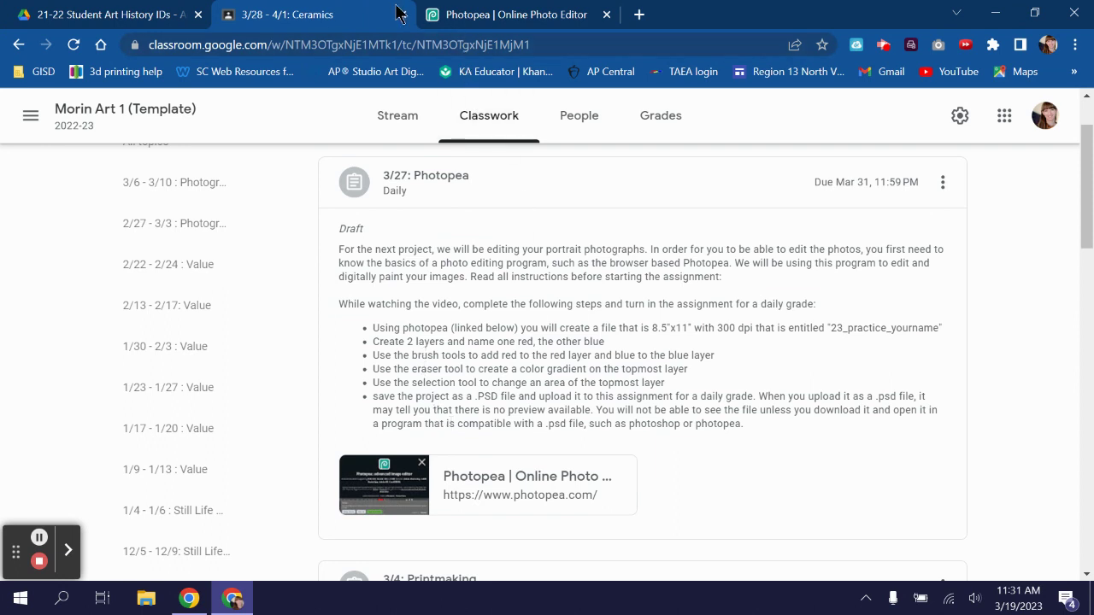
left_click(457, 26)
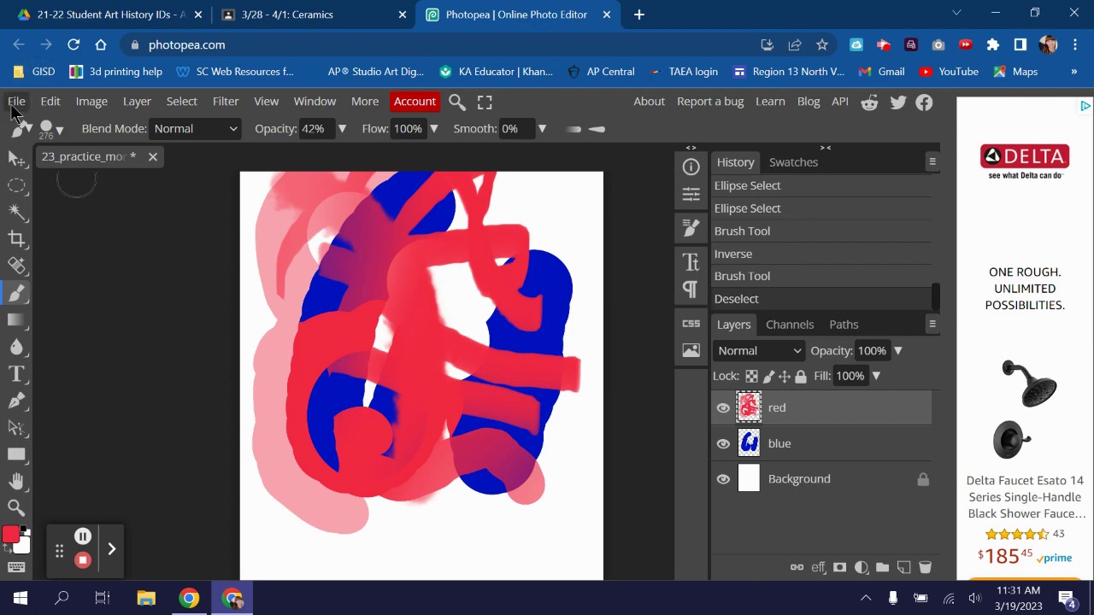
Step: Open the Save As dialog for saving the practice file as a PSD, and cancel it
left_click(15, 103)
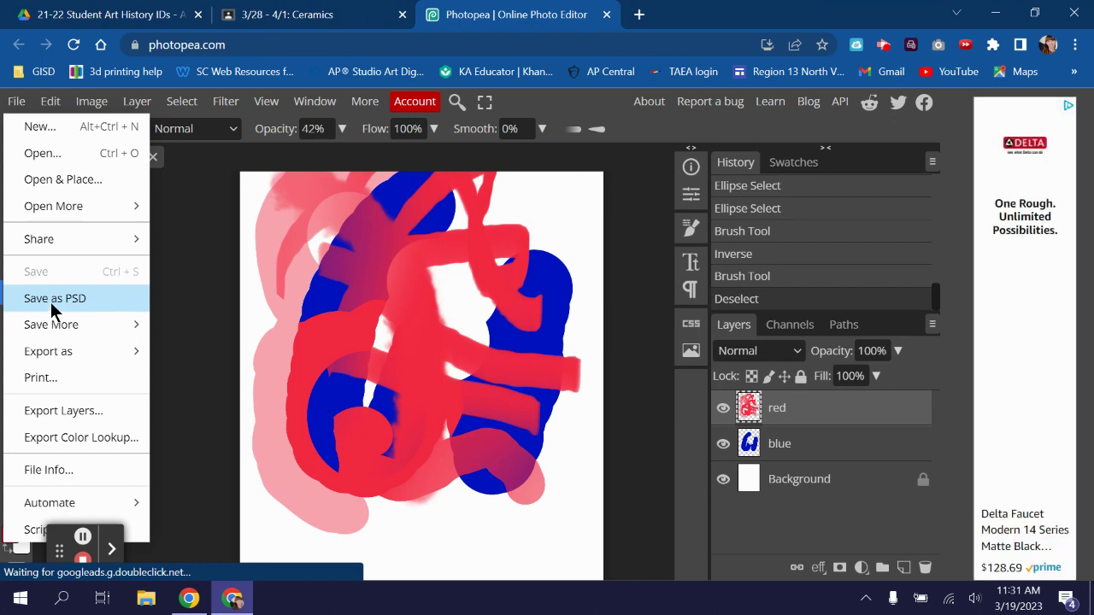
left_click(51, 301)
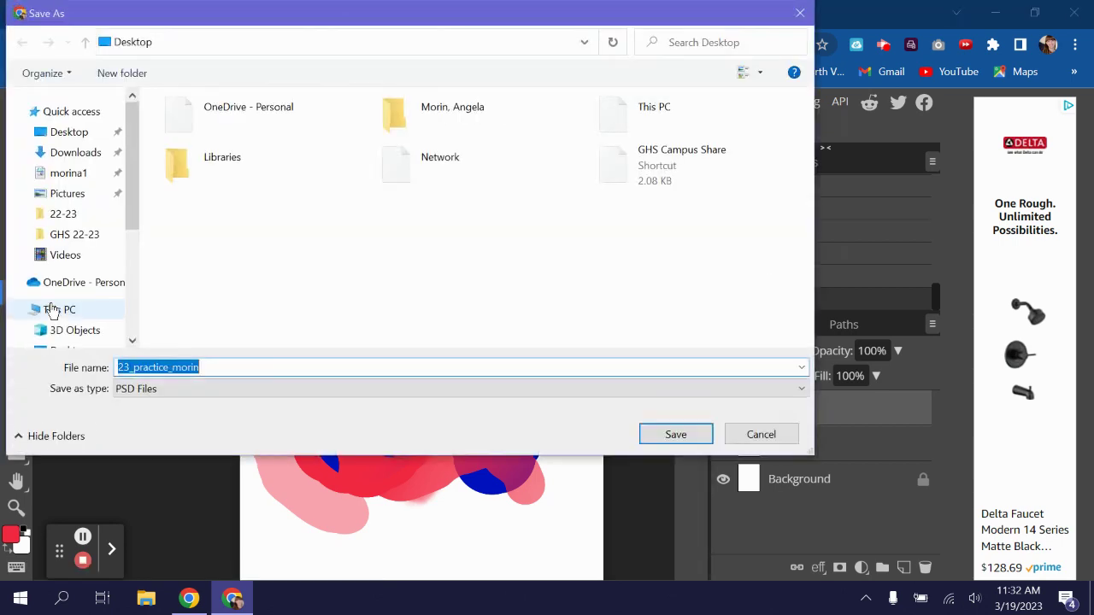
left_click(756, 436)
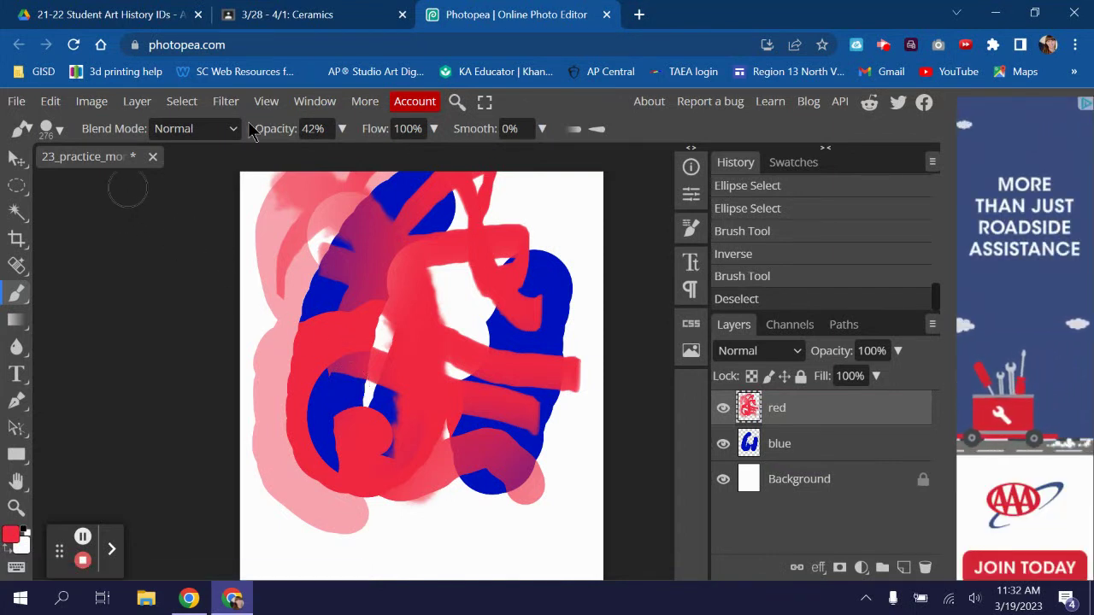
left_click(16, 102)
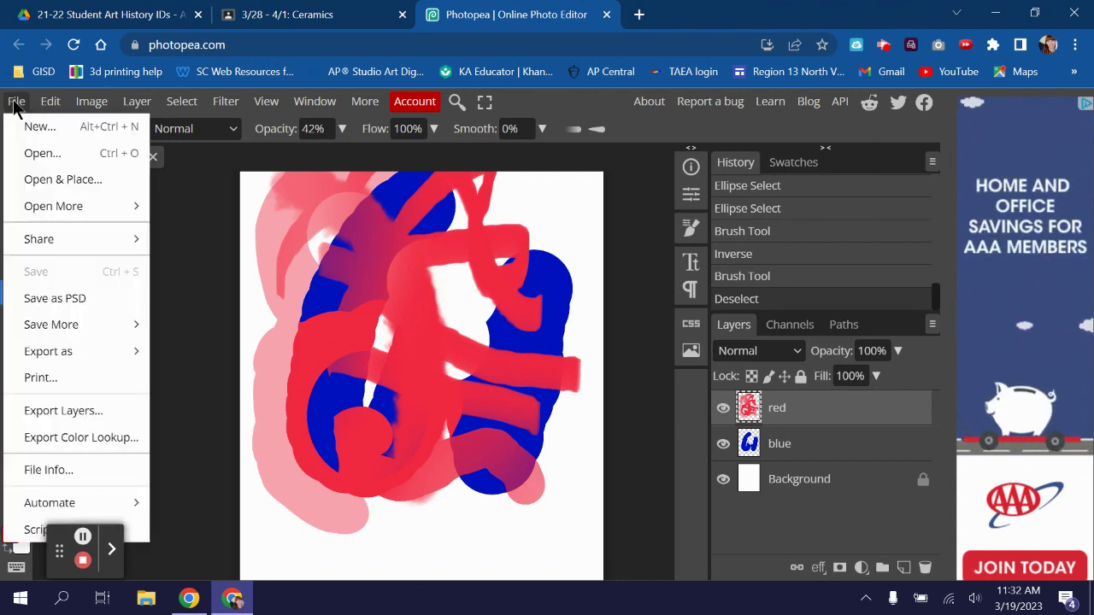
mouse_move(67, 362)
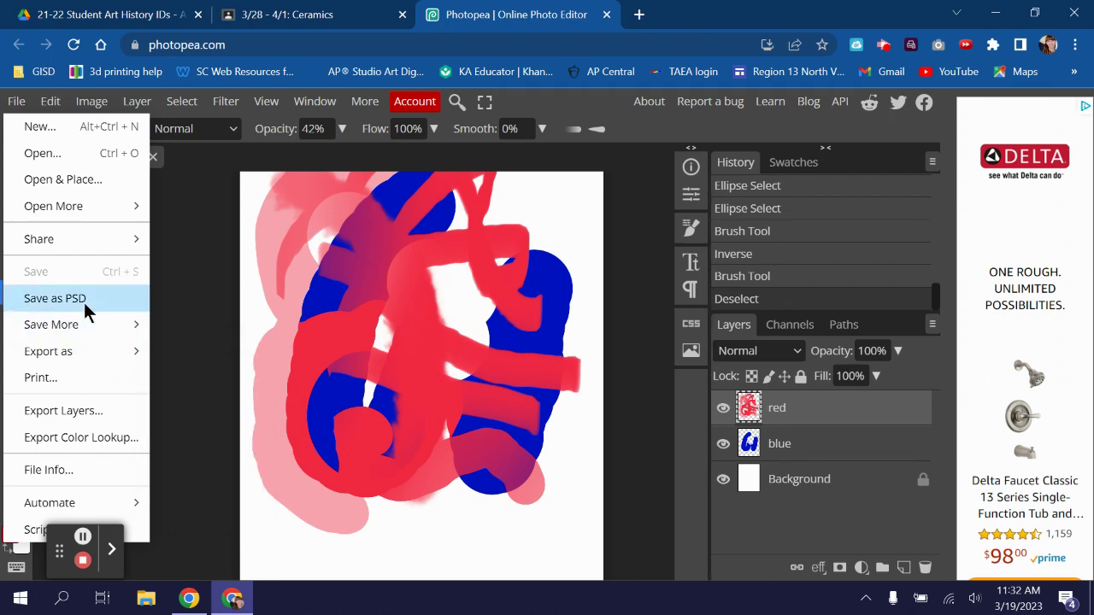
left_click(578, 104)
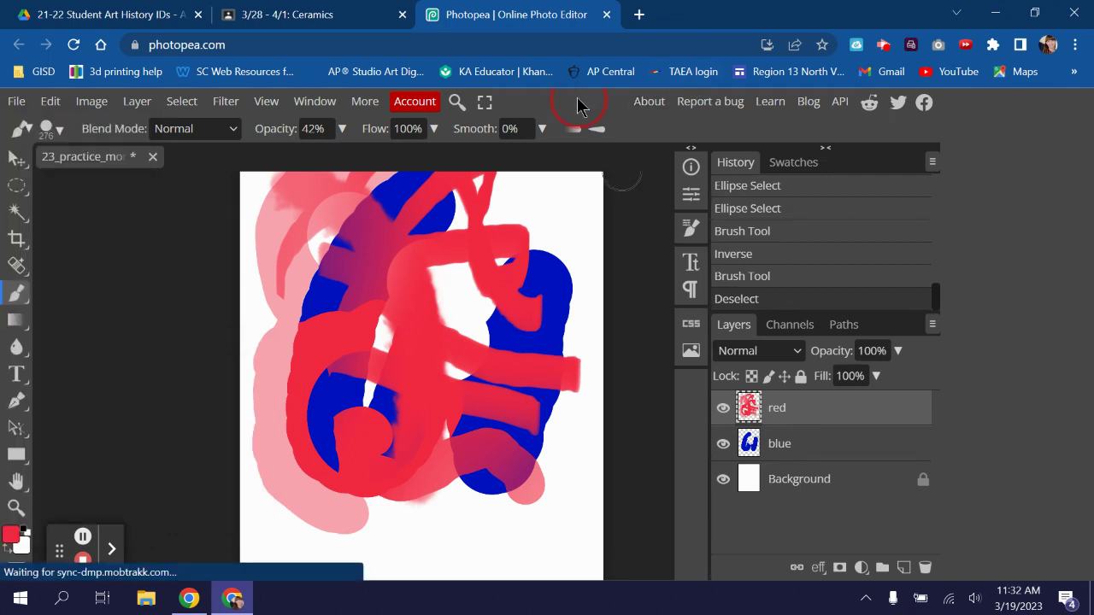